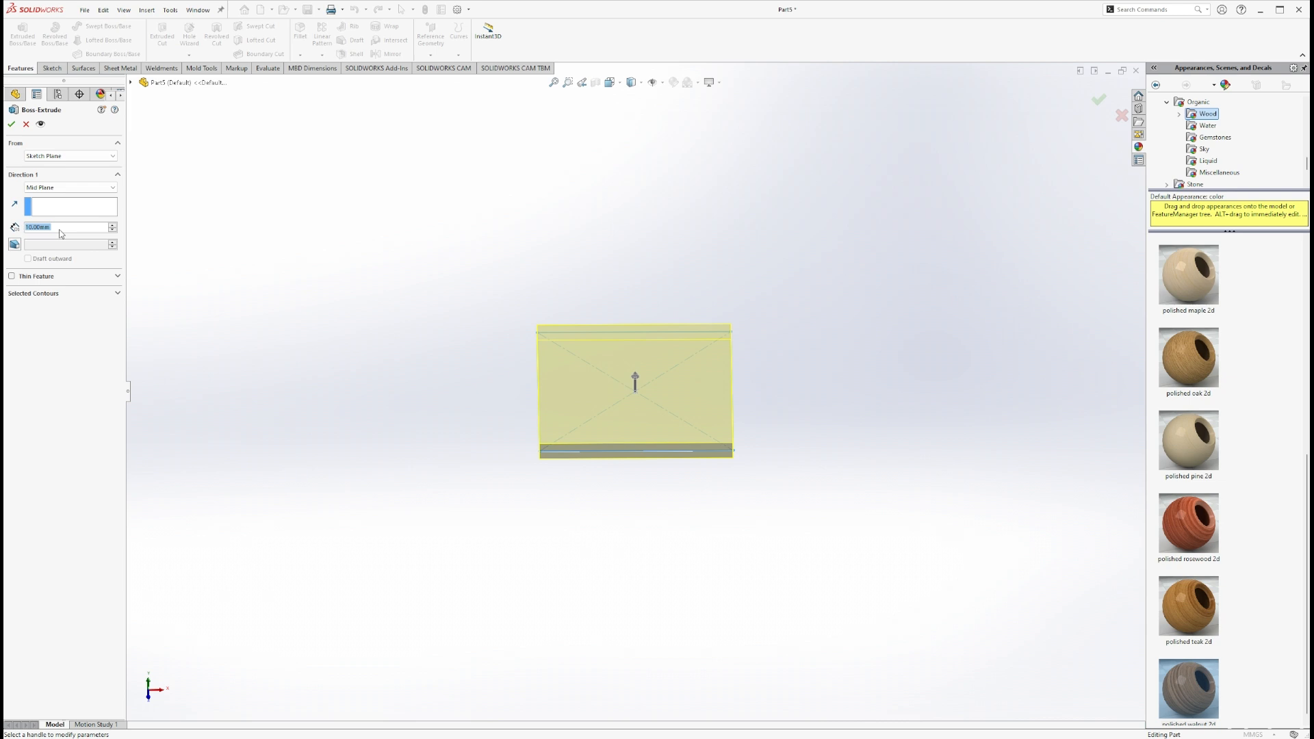
Extrude the square sketch 200 mm with the Mid Plane end condition
key(Return)
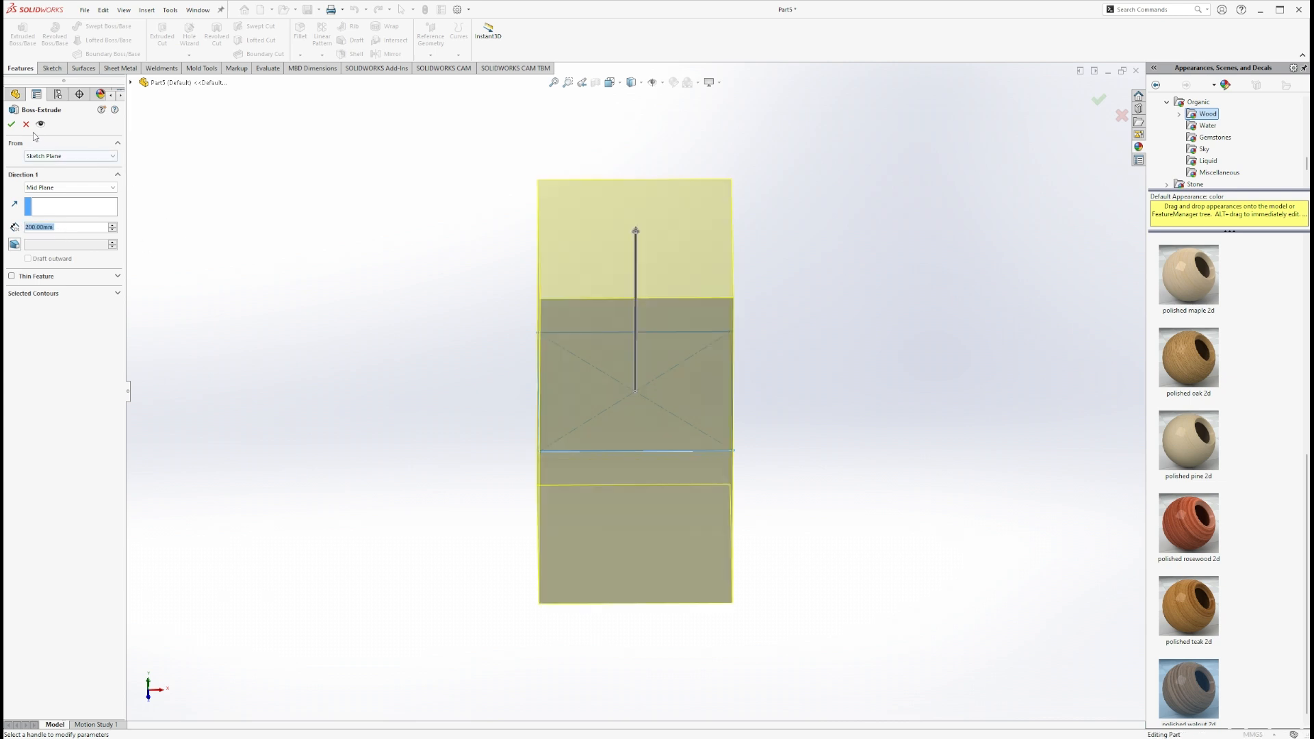
click(12, 124)
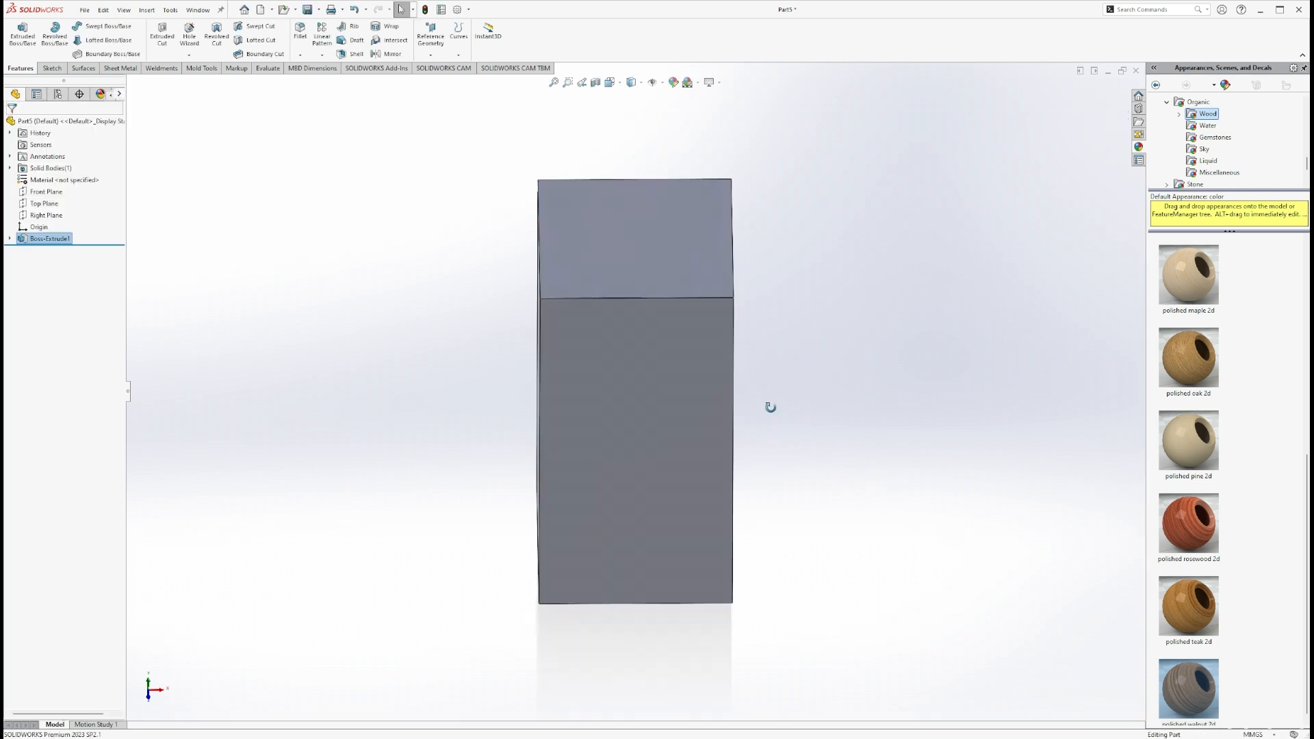
Start a sketch on the block's top face and draw a circle about 101 mm in diameter centred on the origin
mouse_move(770, 407)
middle_down()
mouse_move(725, 418)
mouse_move(730, 405)
mouse_move(754, 410)
middle_up()
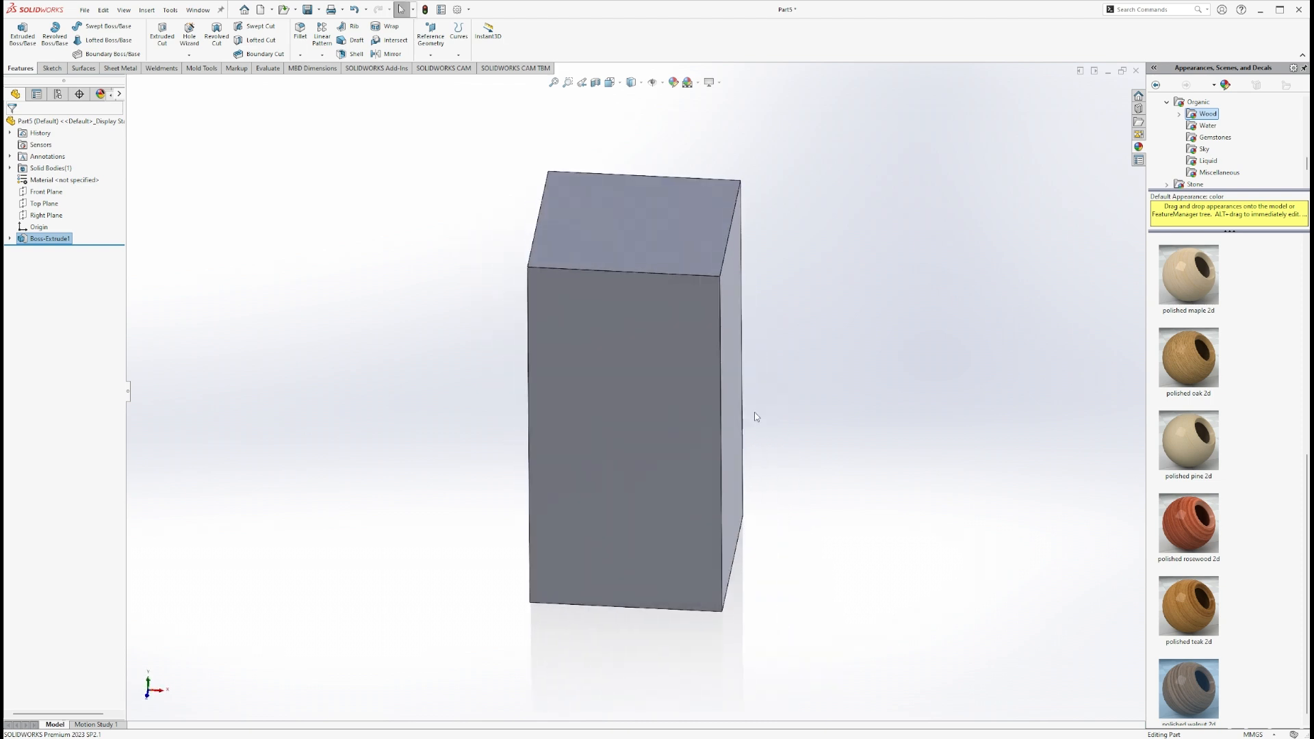
click(638, 221)
click(659, 210)
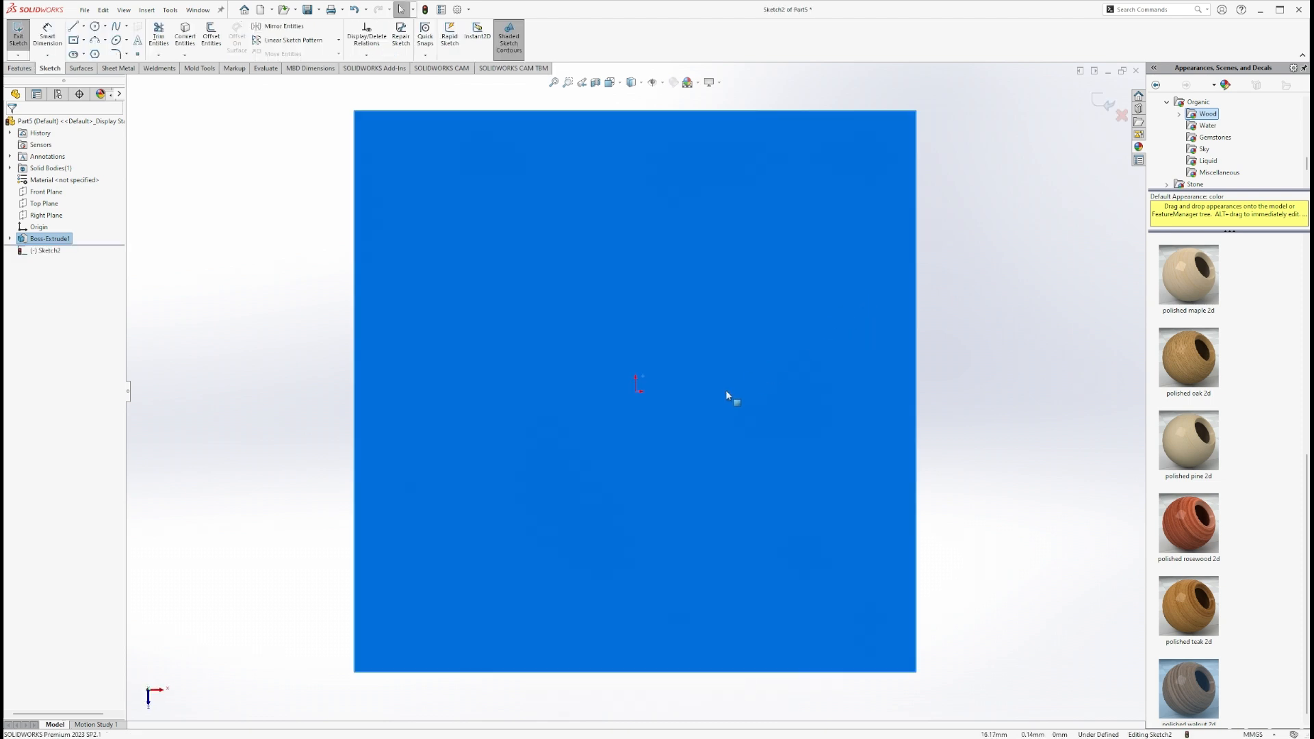
scroll(728, 392, up, 3)
click(907, 378)
click(95, 26)
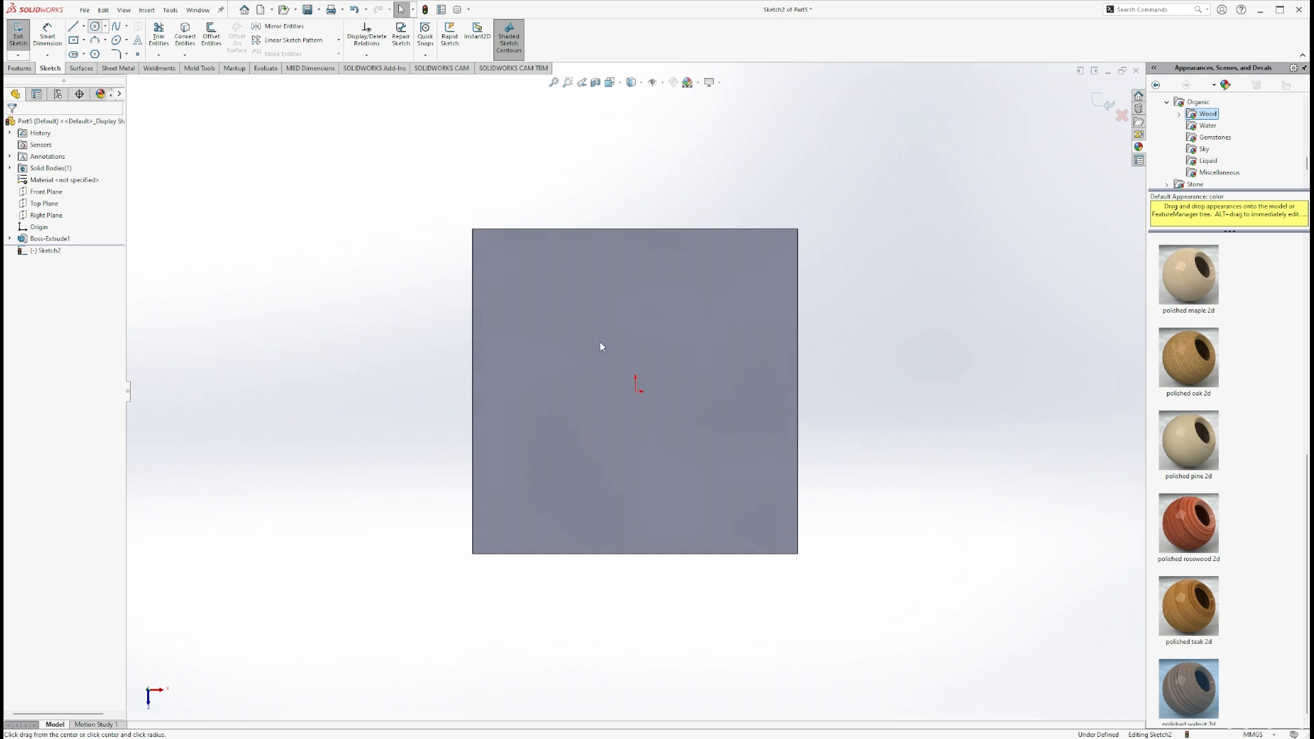
click(637, 390)
click(768, 295)
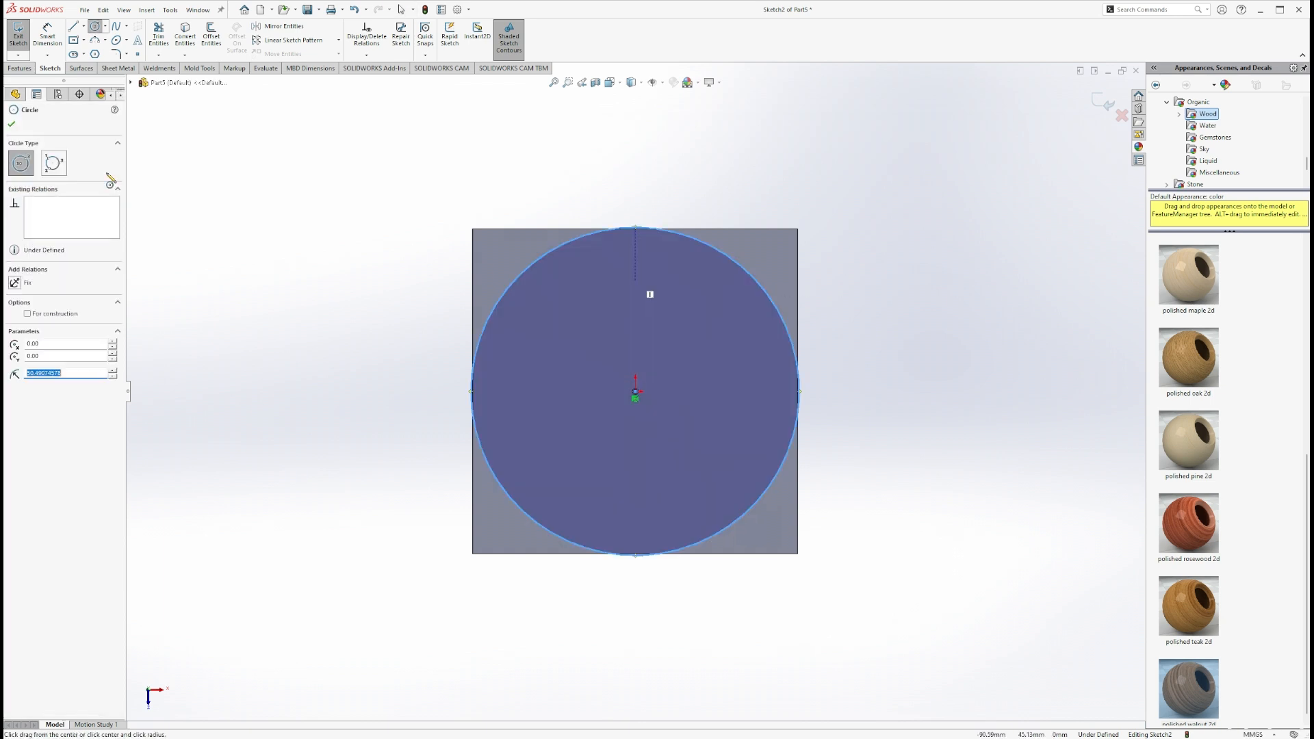
Dimension the circle's diameter as 120 mm and exit the sketch
click(47, 36)
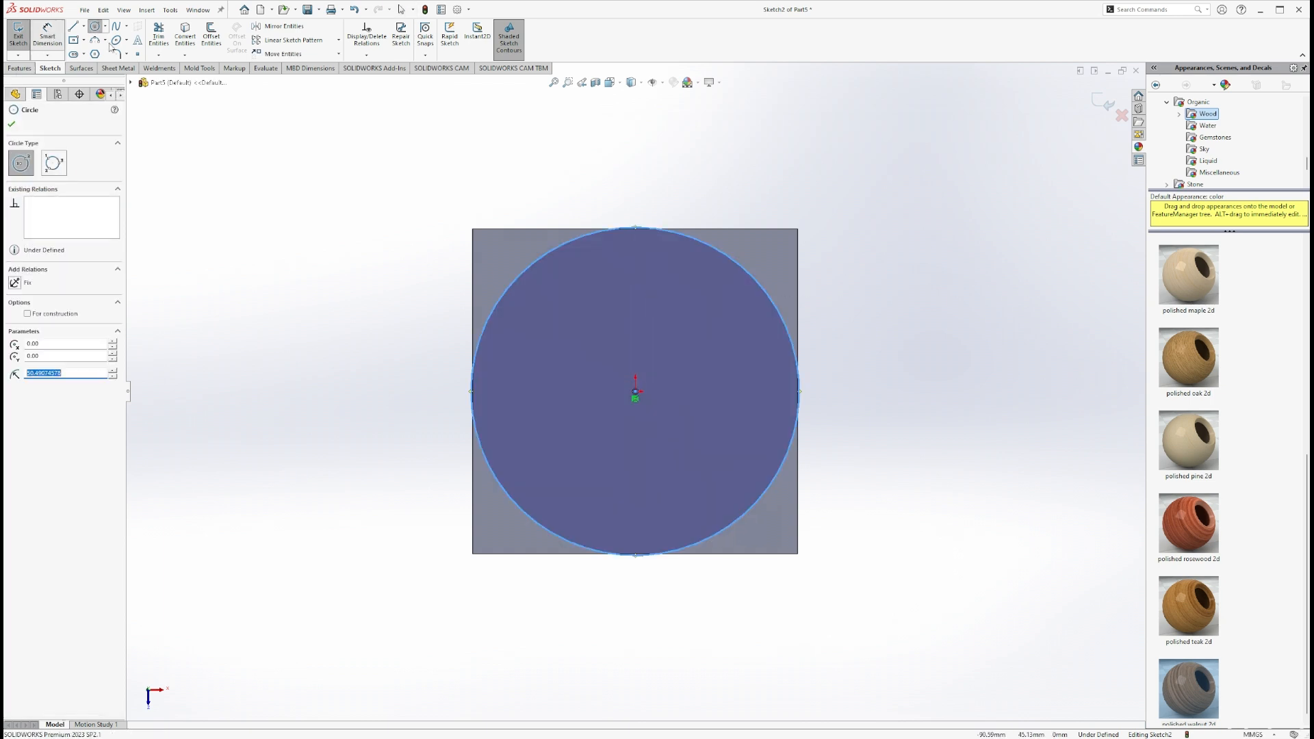
click(698, 240)
click(693, 194)
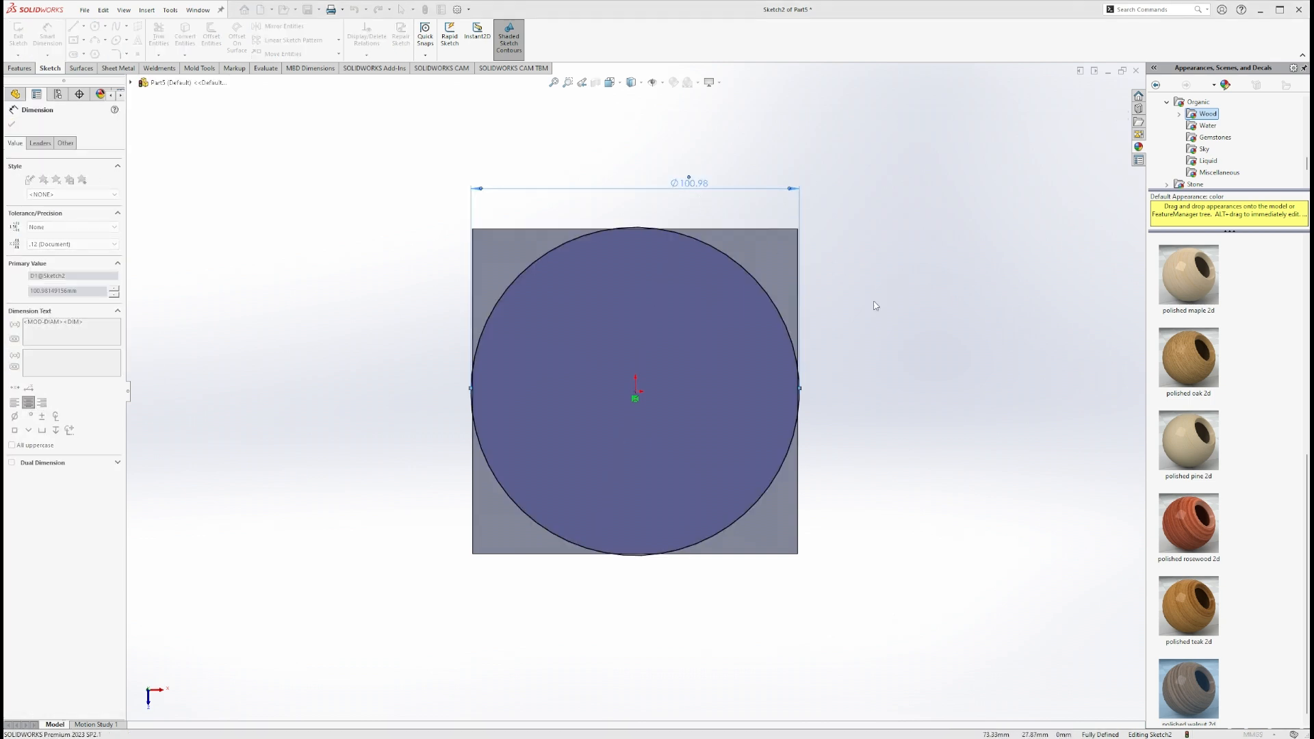
text(120)
key(Return)
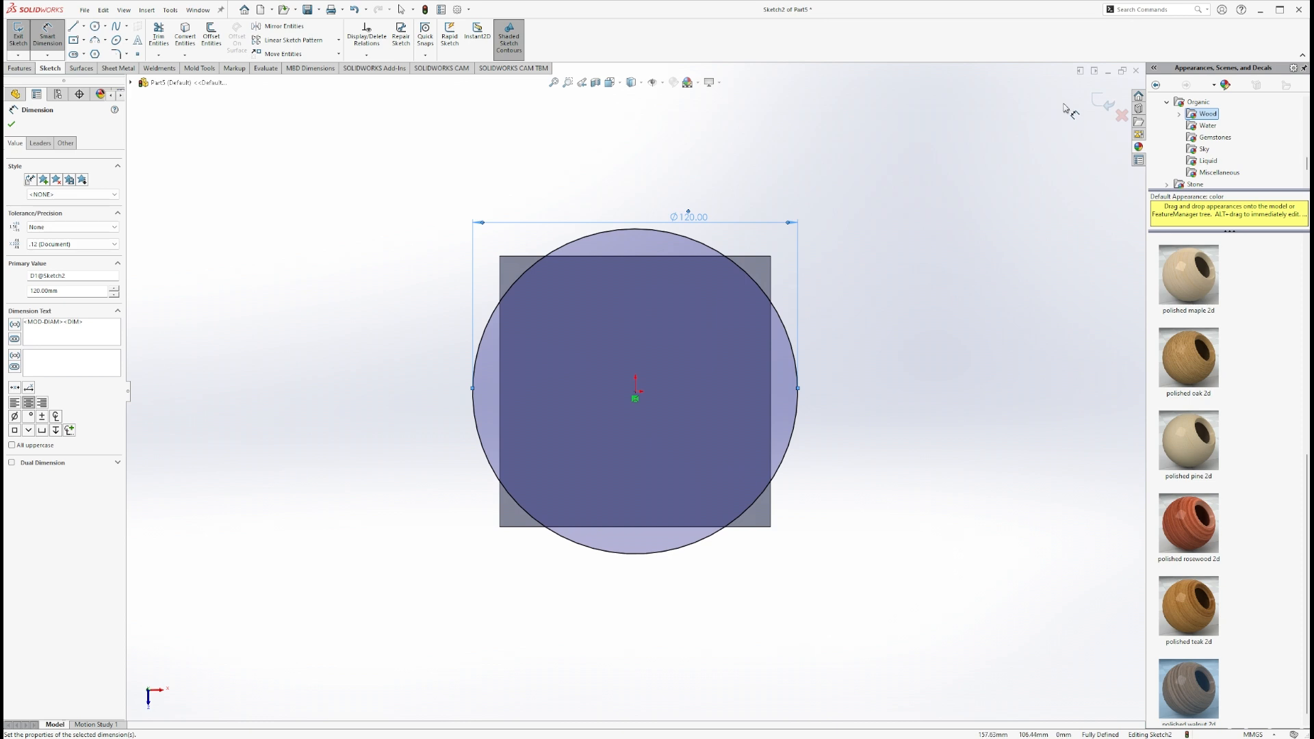
click(1107, 106)
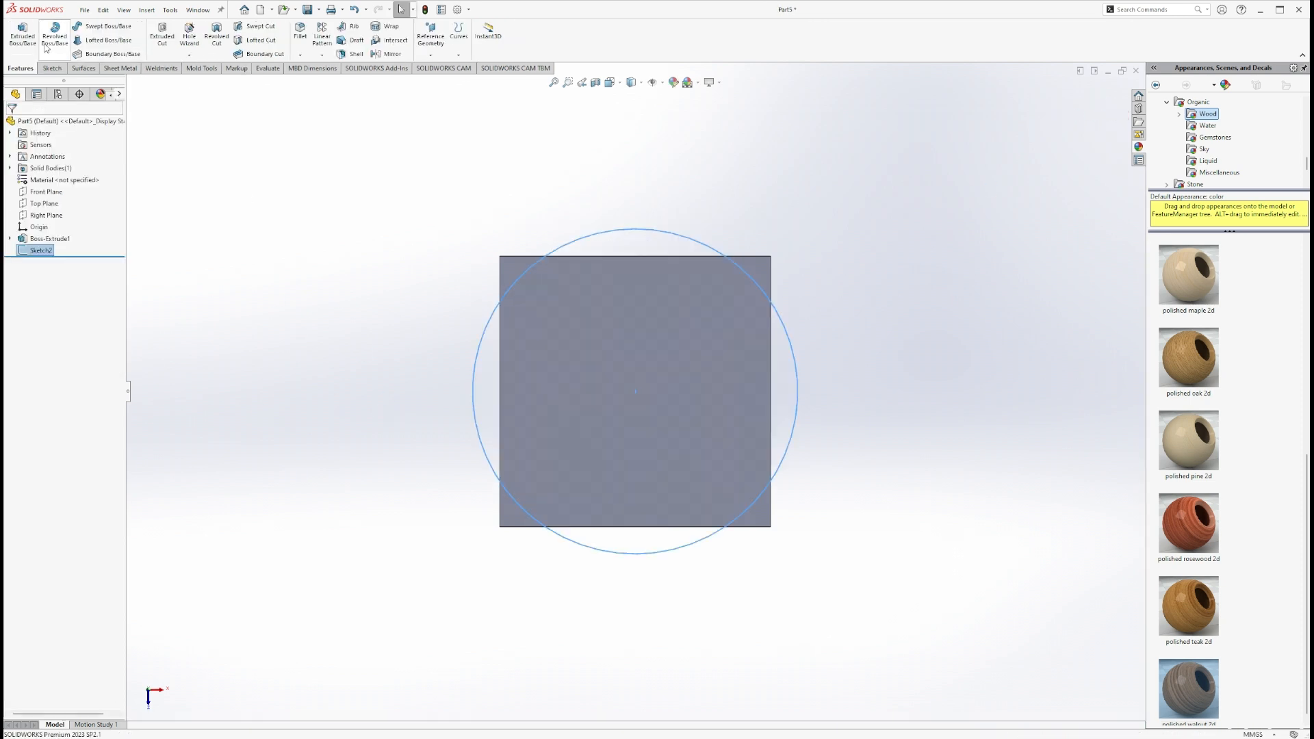
Extrude-cut the block corners outside the circle to a blind depth of 70 mm, using the flipped side to cut
click(161, 42)
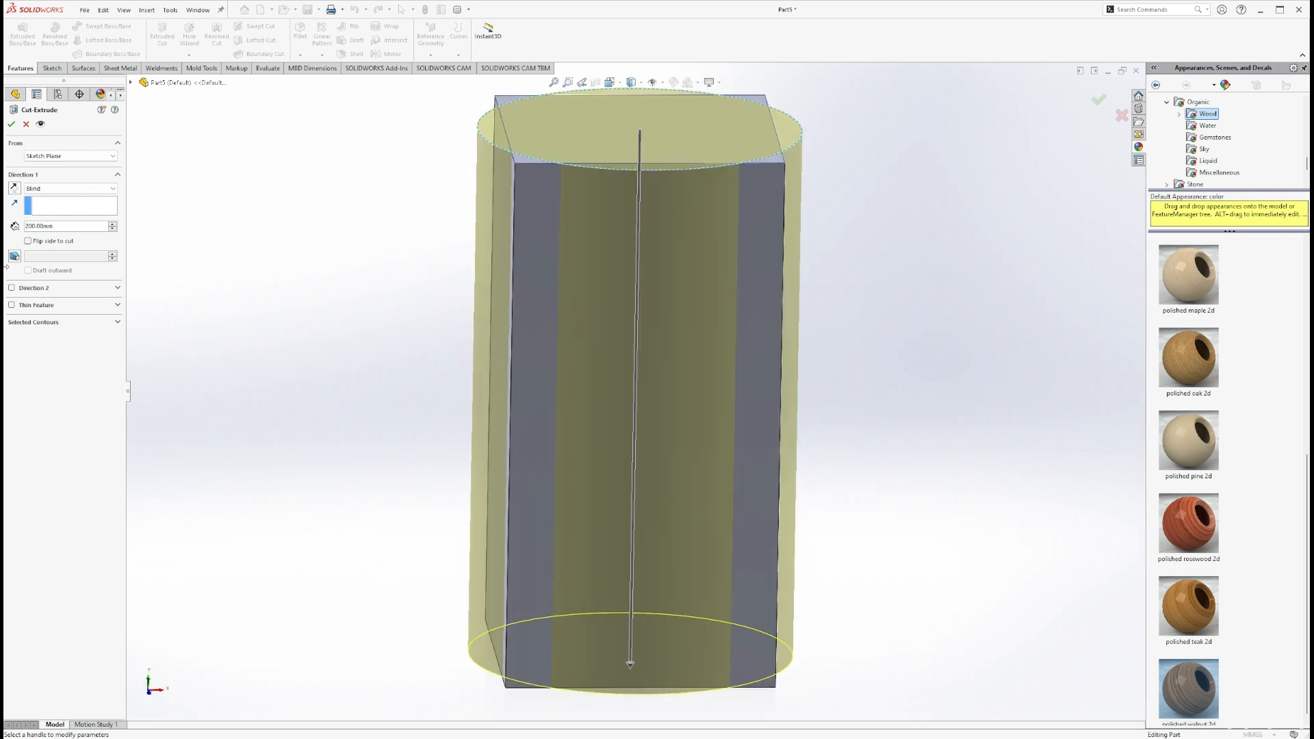
click(28, 241)
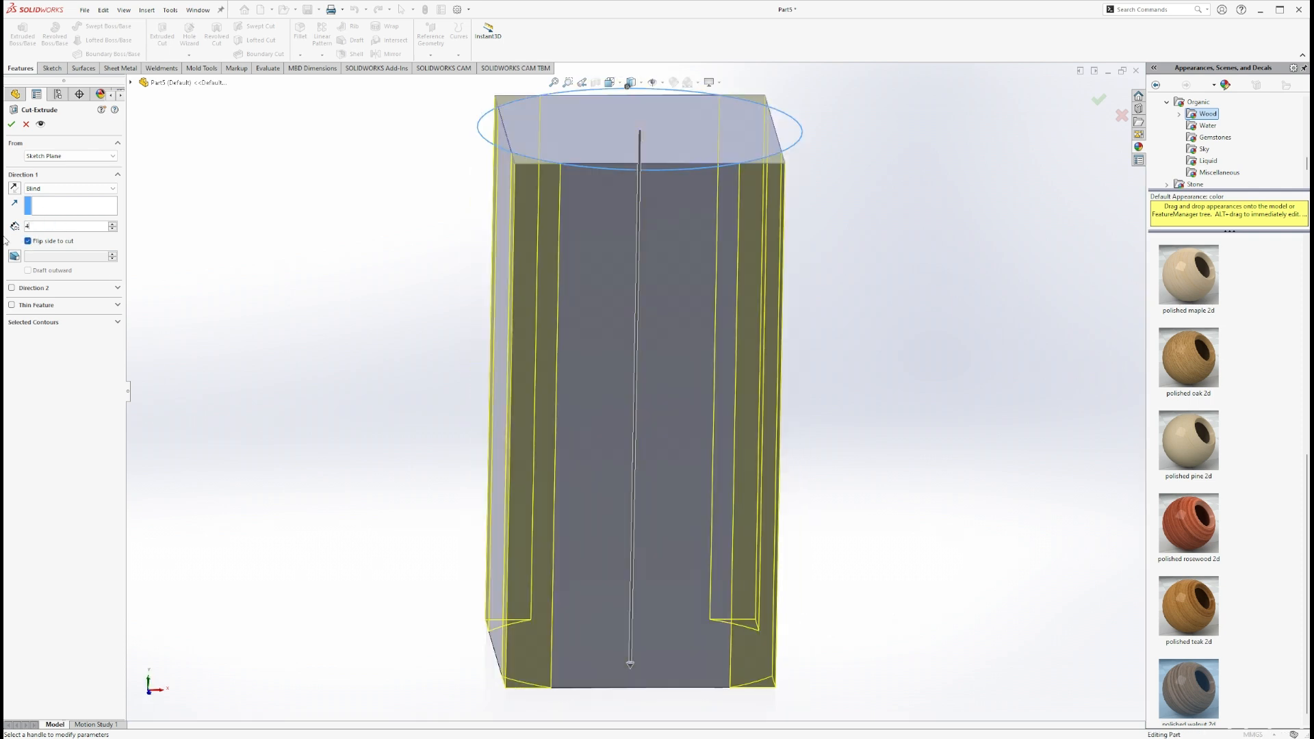
text(70)
key(Return)
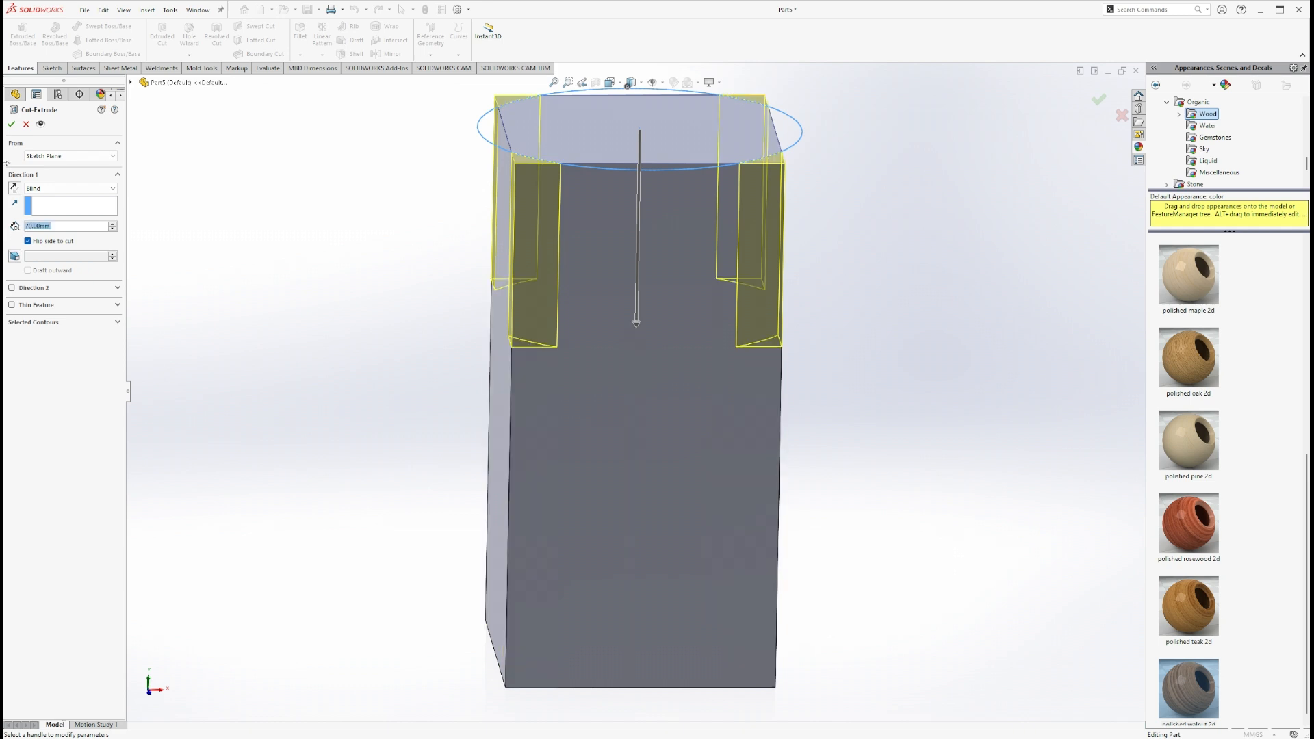
click(11, 123)
Mirror the extruded corner cut about the Top Plane to the block's lower end
middle_drag(780, 402, 642, 323)
click(629, 357)
key(Escape)
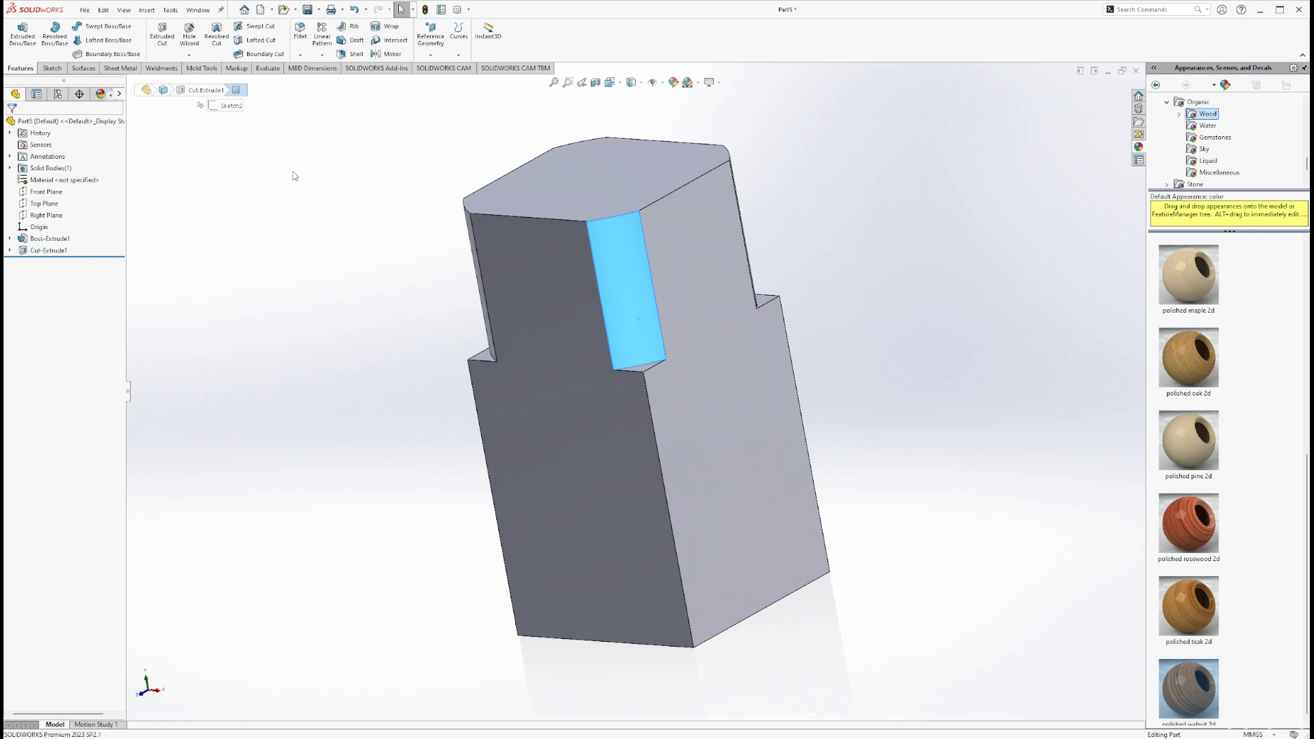
click(389, 55)
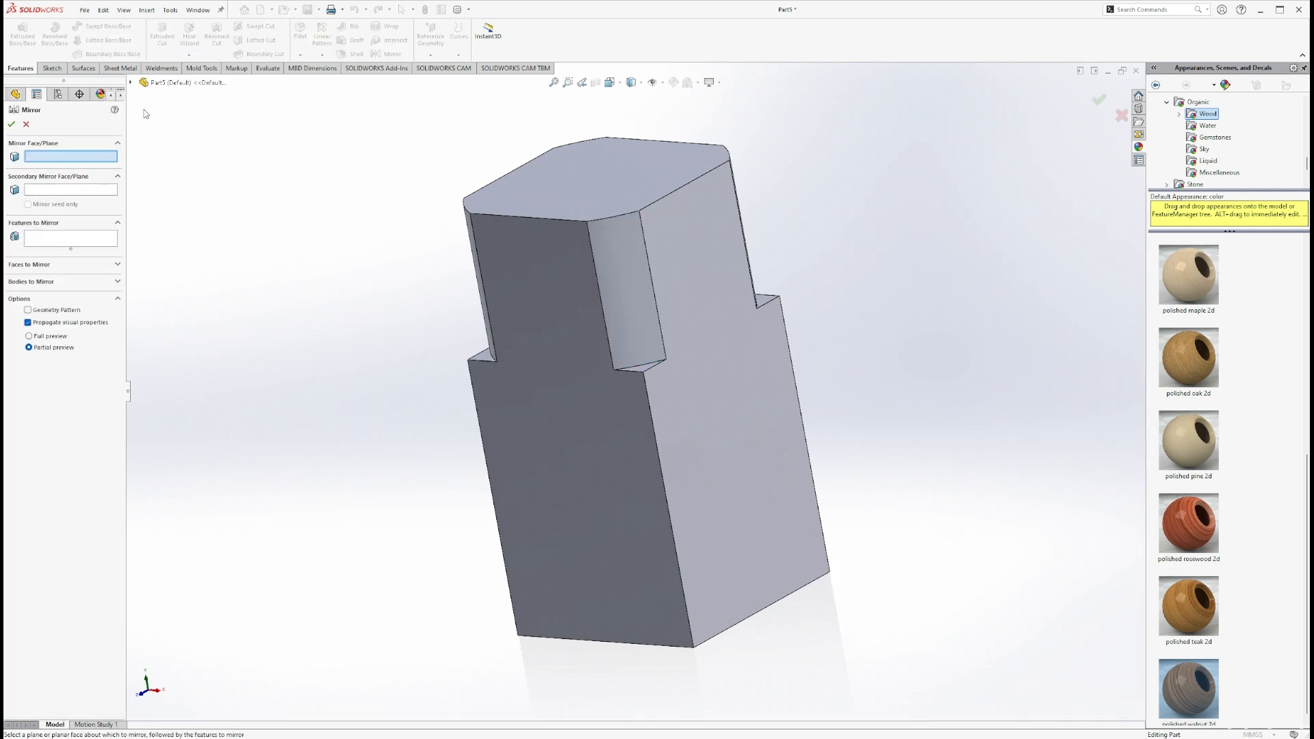
click(154, 85)
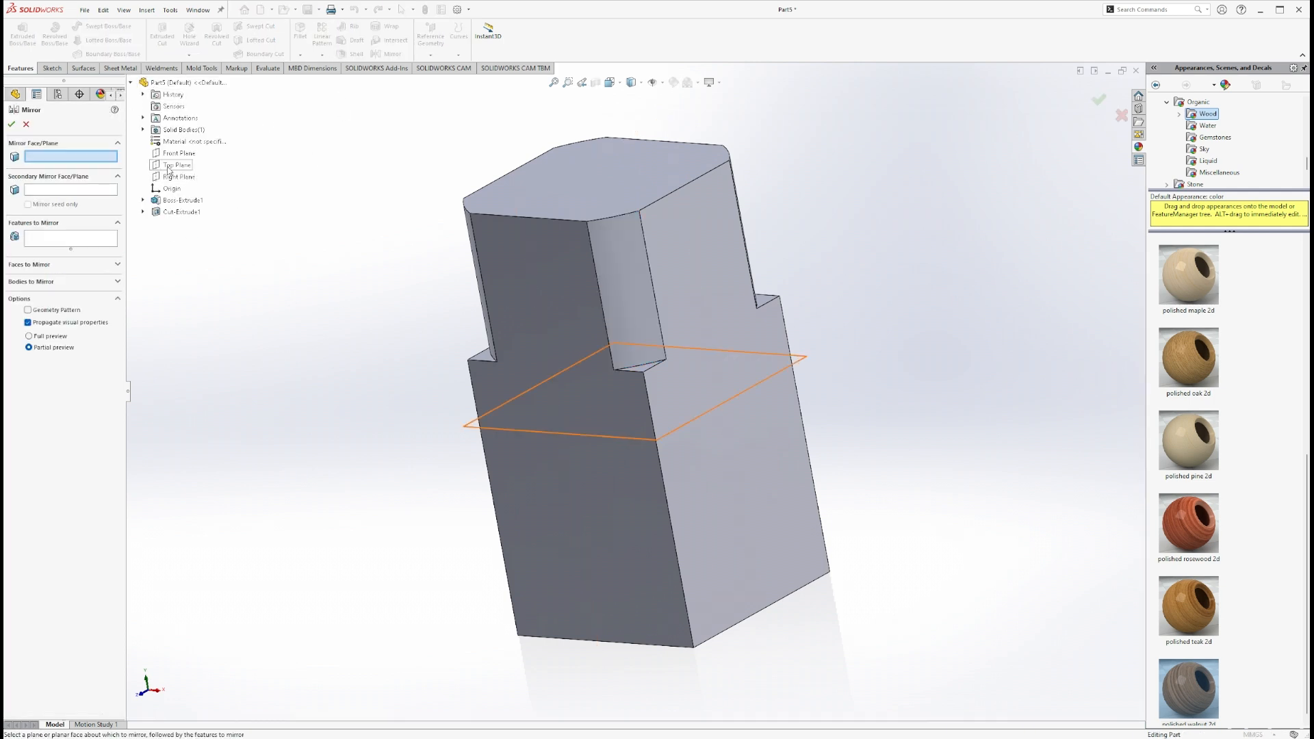
click(168, 168)
click(75, 237)
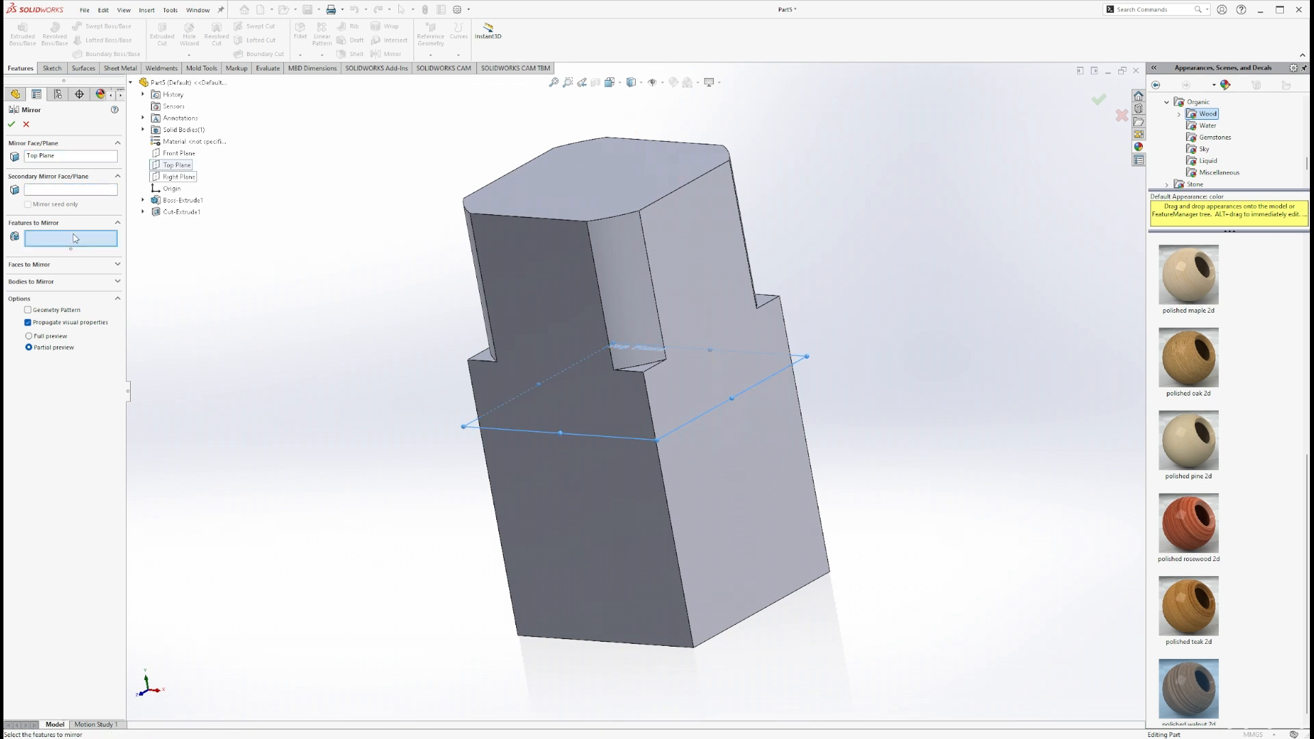
click(193, 213)
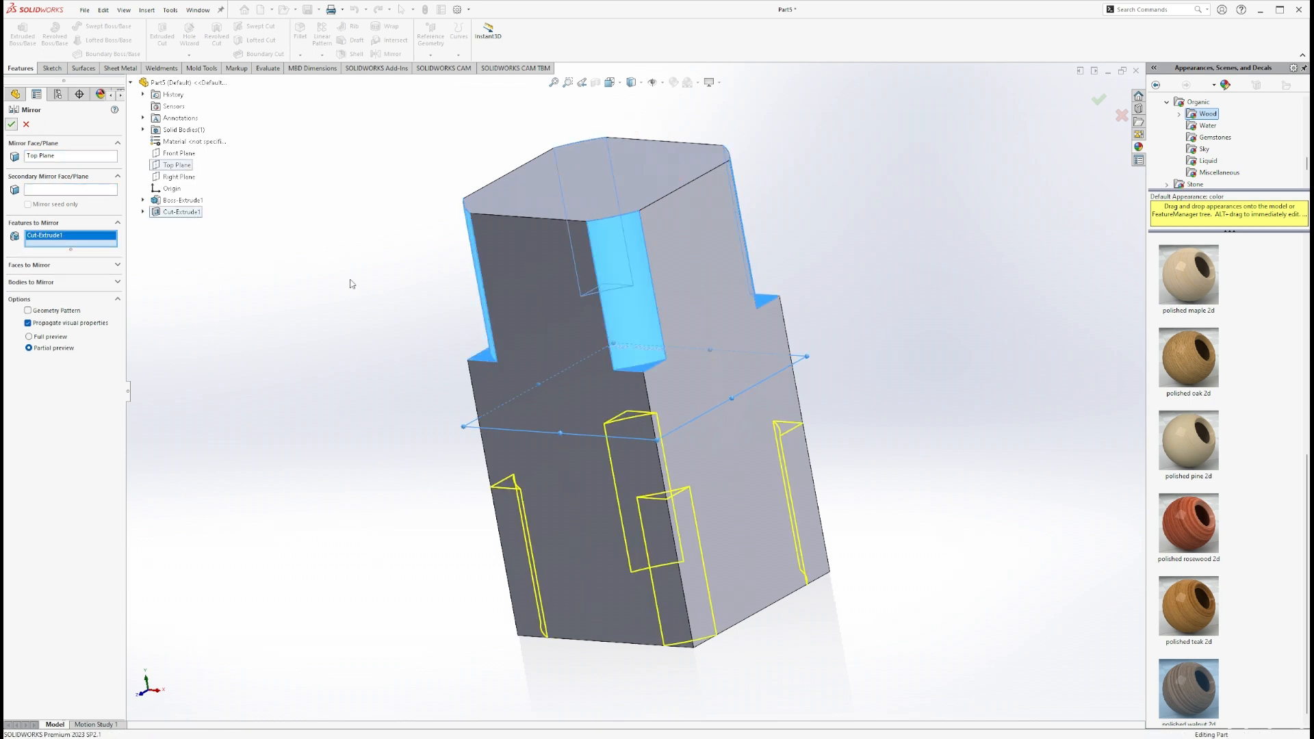
key(Return)
Fillet the four vertical corner edges of the block's uncut middle section with a 5 mm radius
middle_drag(346, 293, 424, 264)
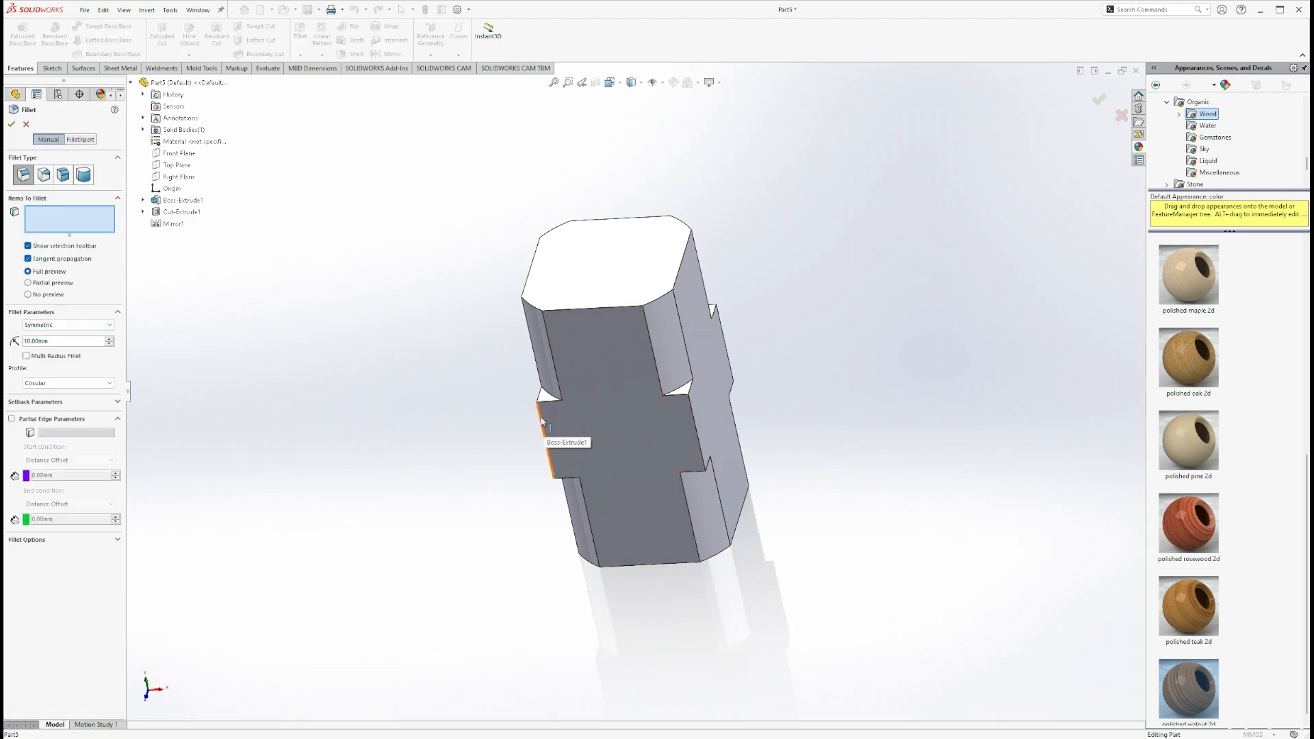
click(546, 438)
click(696, 420)
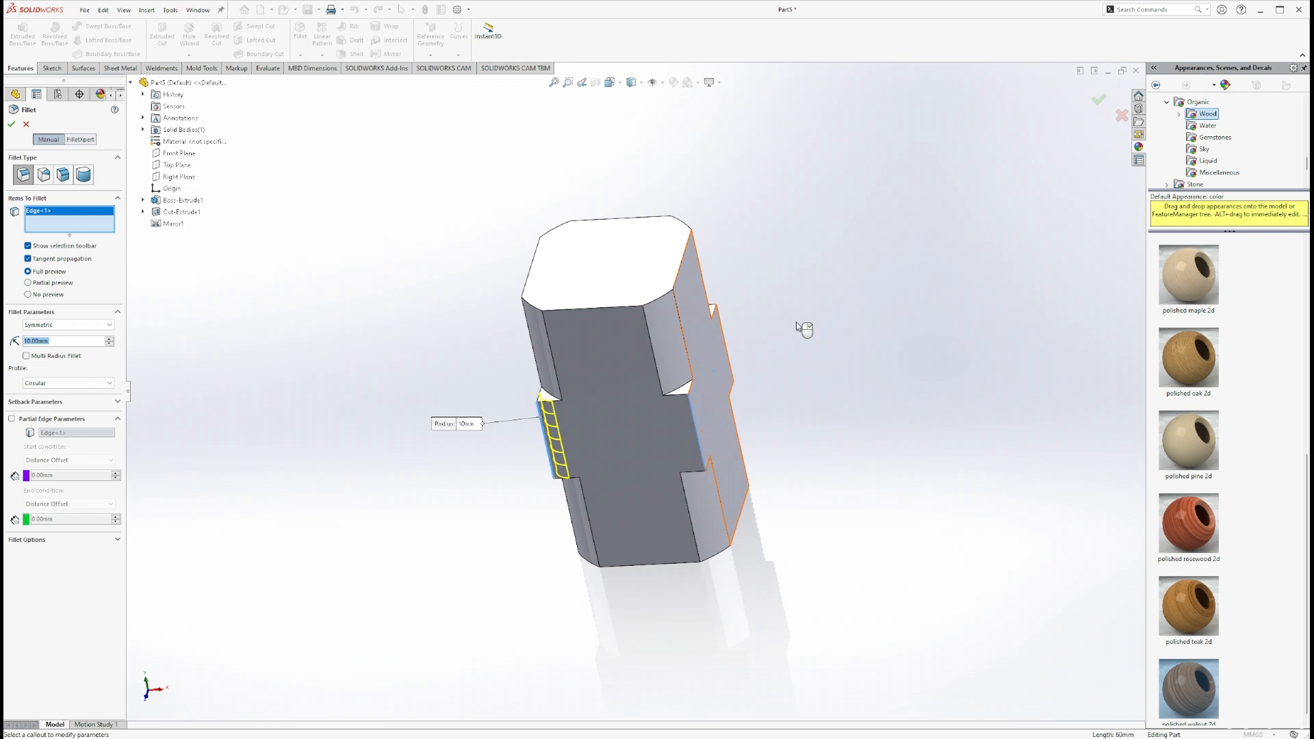
middle_drag(796, 321, 729, 342)
click(726, 339)
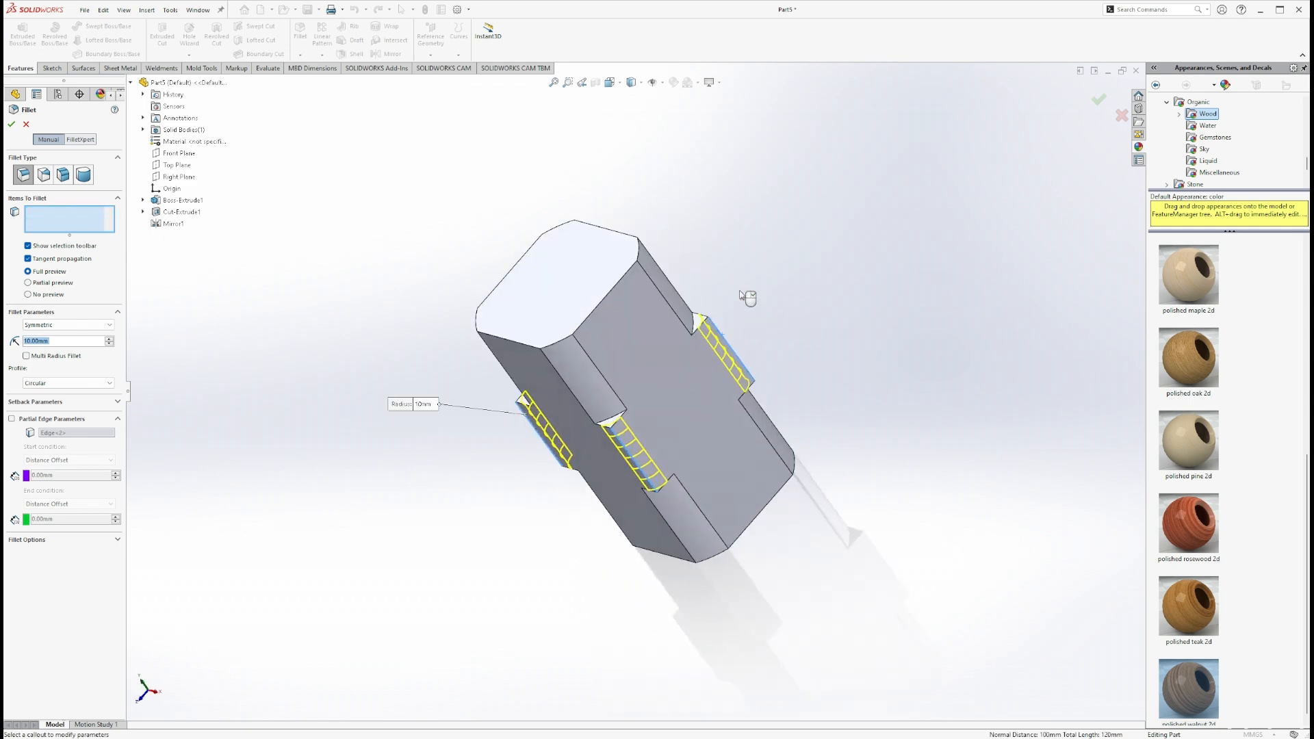
middle_drag(748, 294, 676, 305)
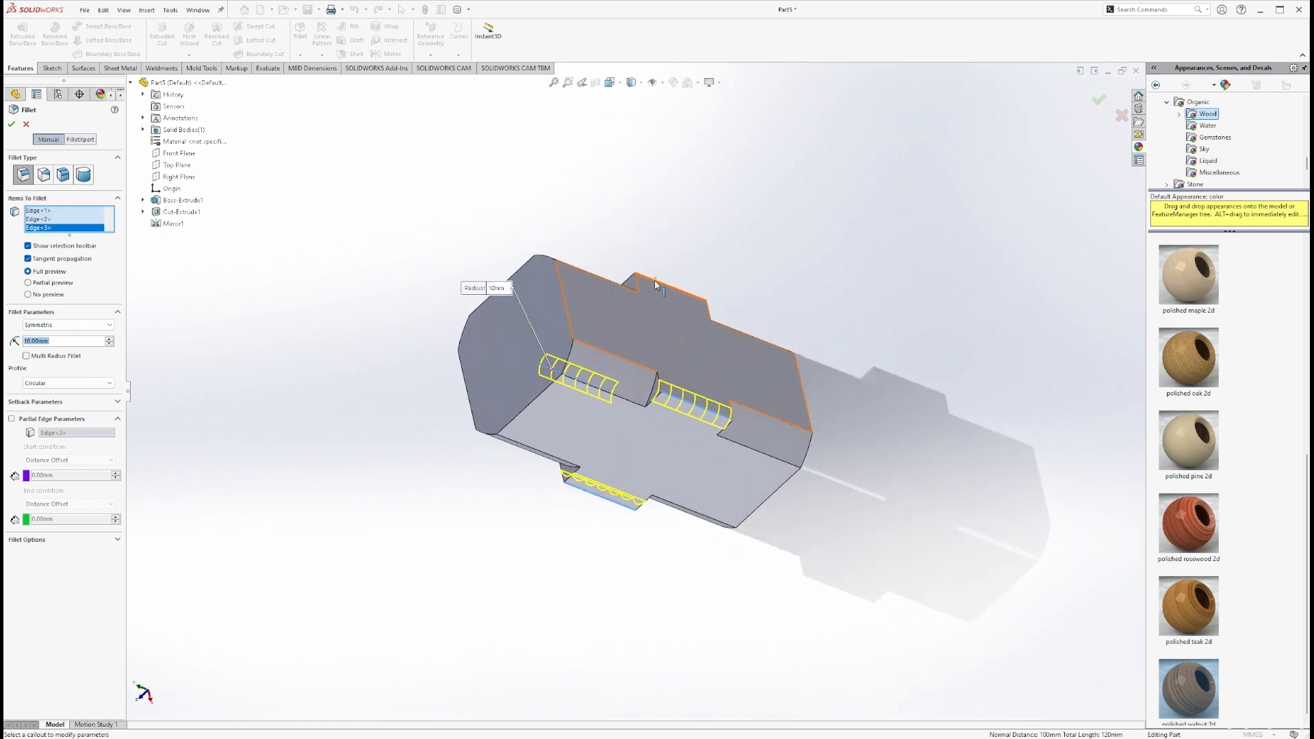
click(656, 282)
middle_drag(754, 277, 739, 540)
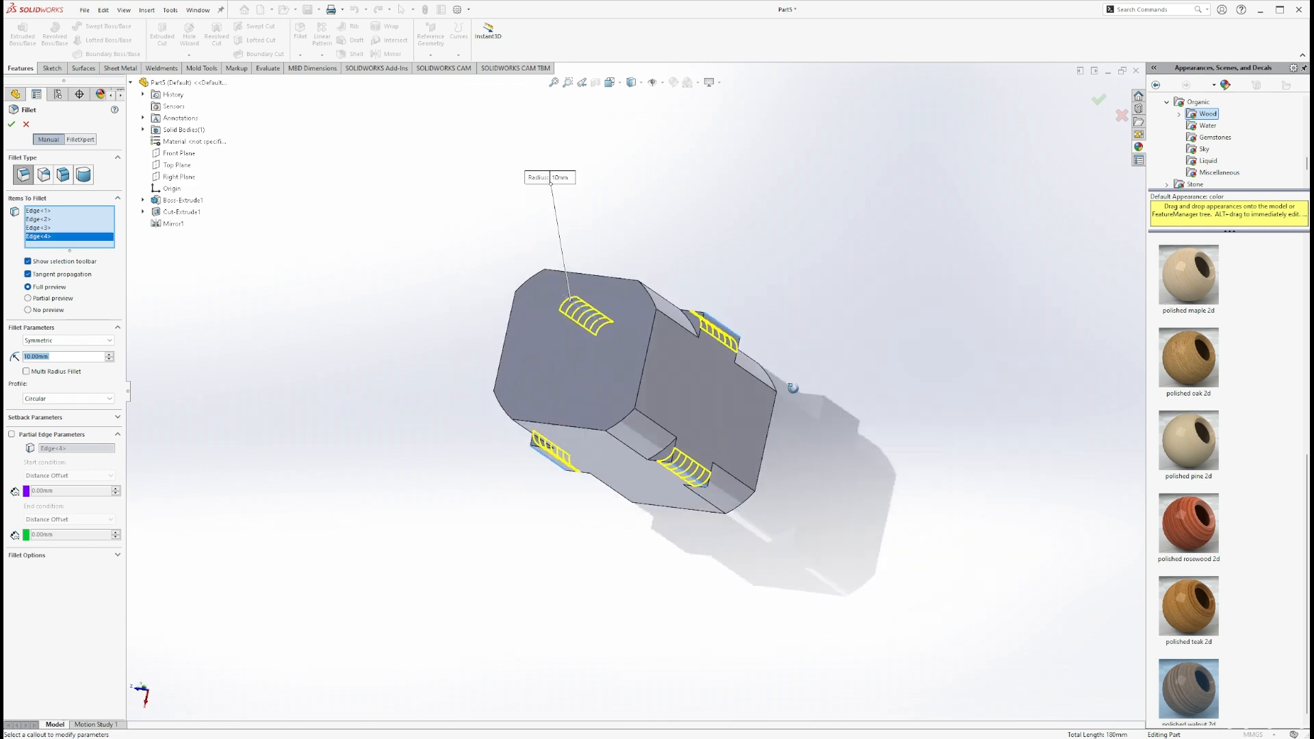
text(5)
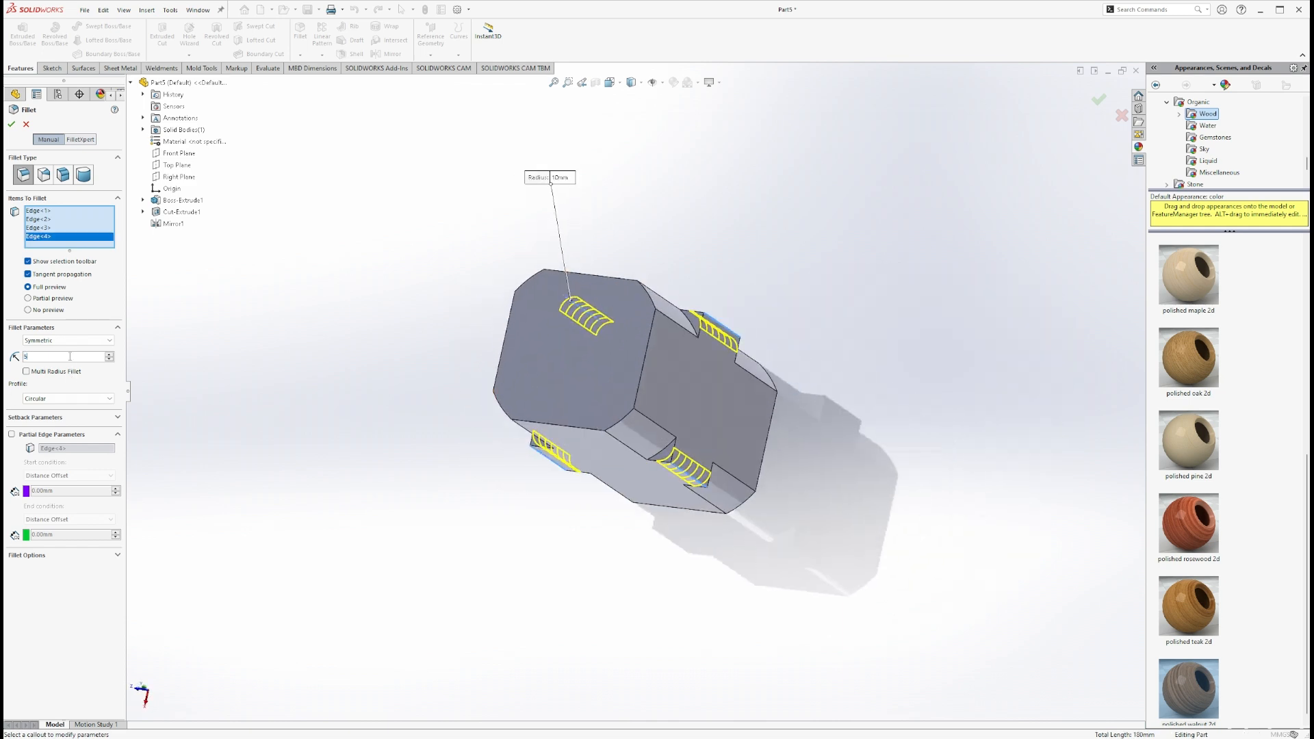
key(Return)
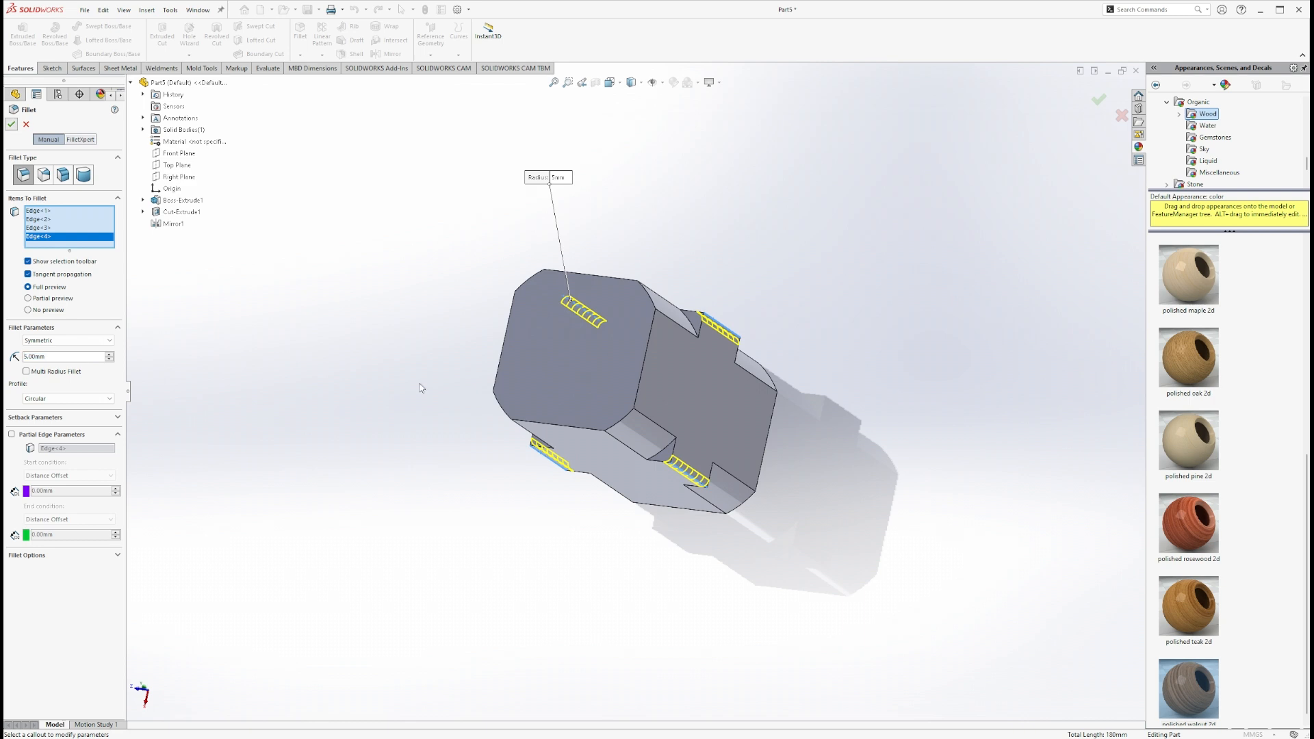
key(Return)
Chamfer the eight inner curved edges where the corner cuts meet the middle section, using 10 mm at 45 degrees
middle_drag(608, 453, 551, 477)
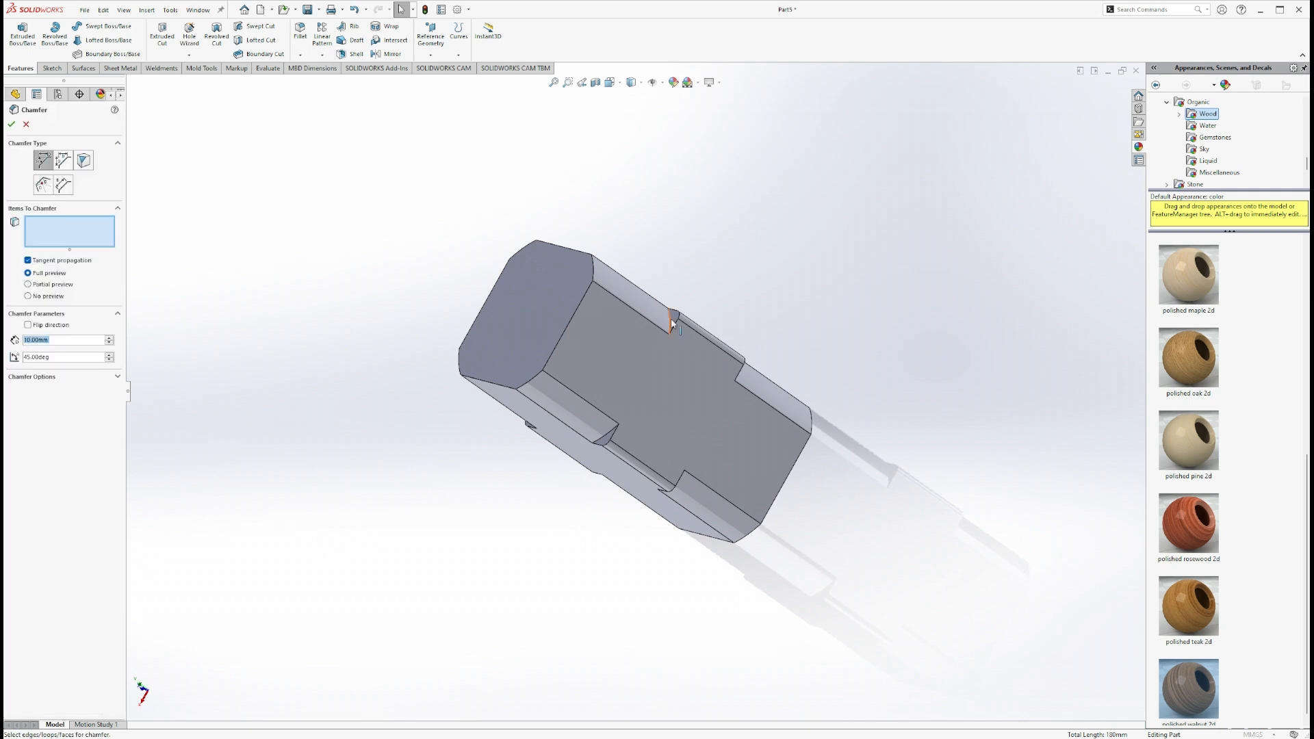
click(670, 319)
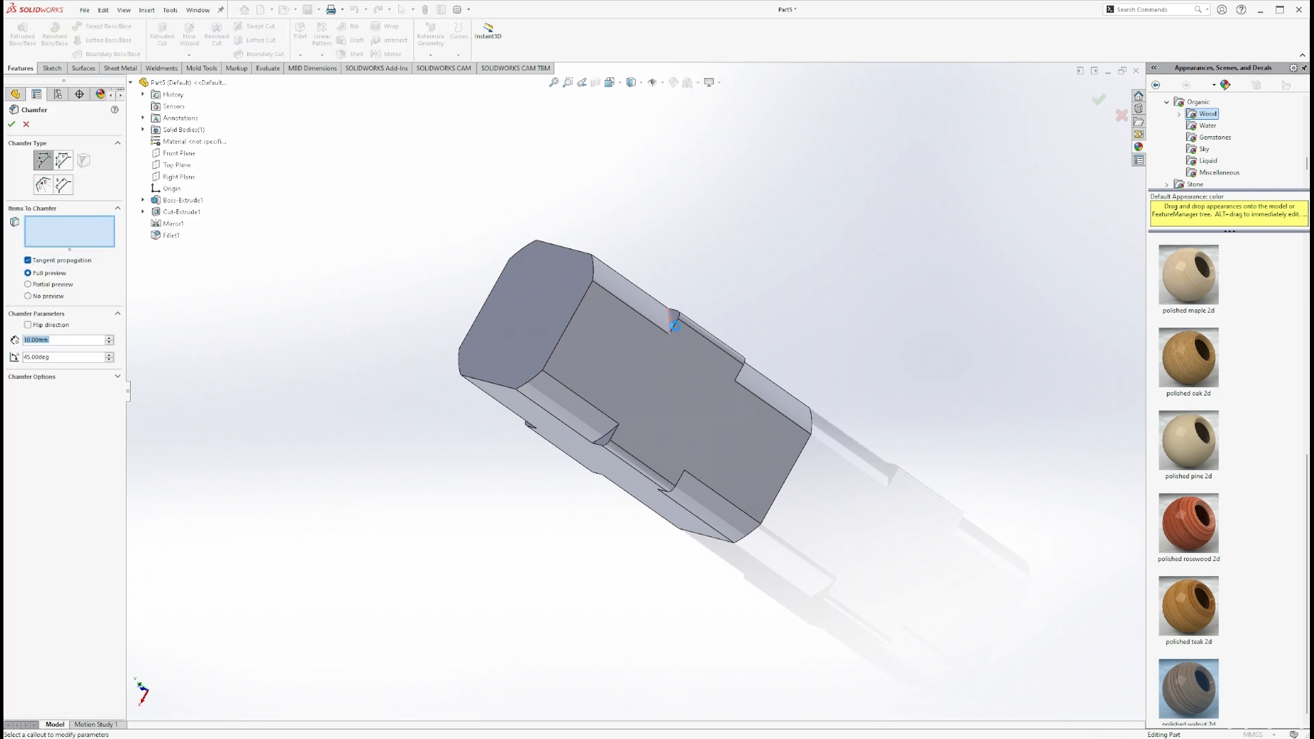
click(605, 439)
middle_drag(605, 439, 547, 411)
click(544, 414)
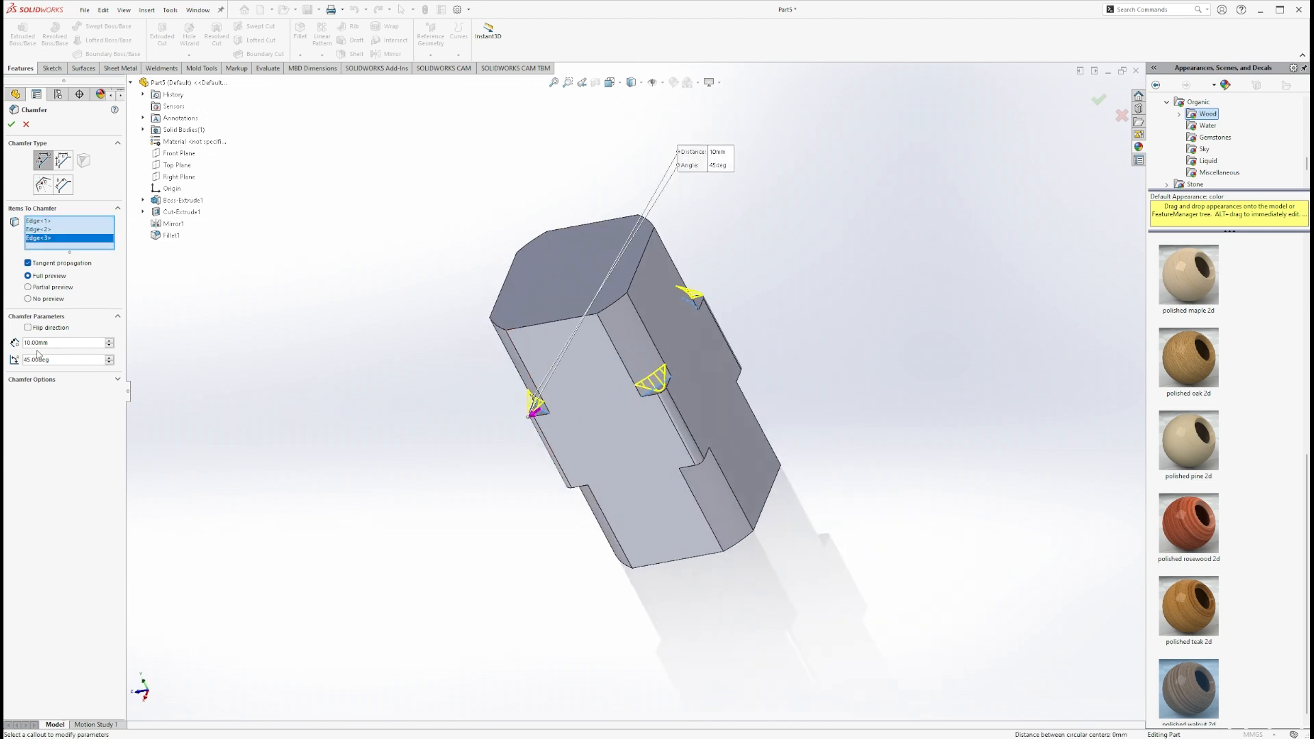
middle_drag(565, 469, 568, 383)
click(565, 340)
click(622, 367)
click(566, 382)
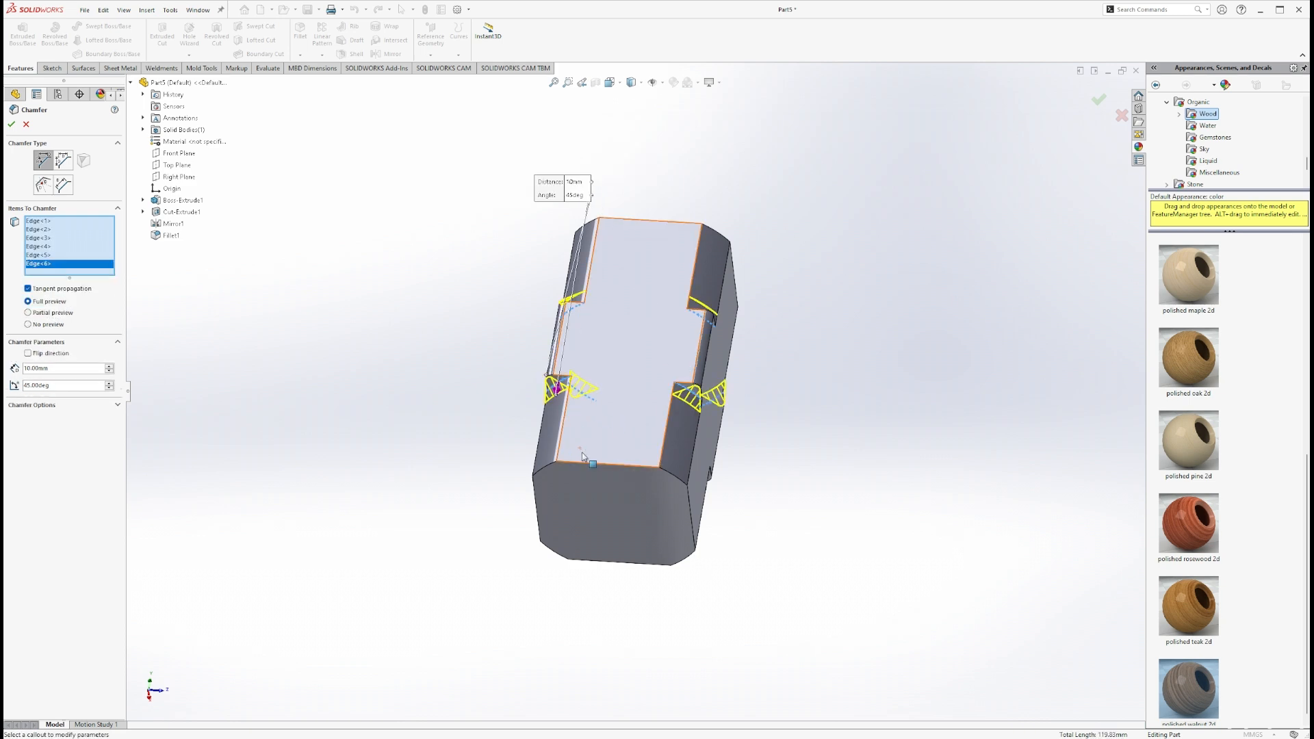
middle_drag(587, 453, 705, 503)
click(594, 462)
click(670, 477)
click(13, 126)
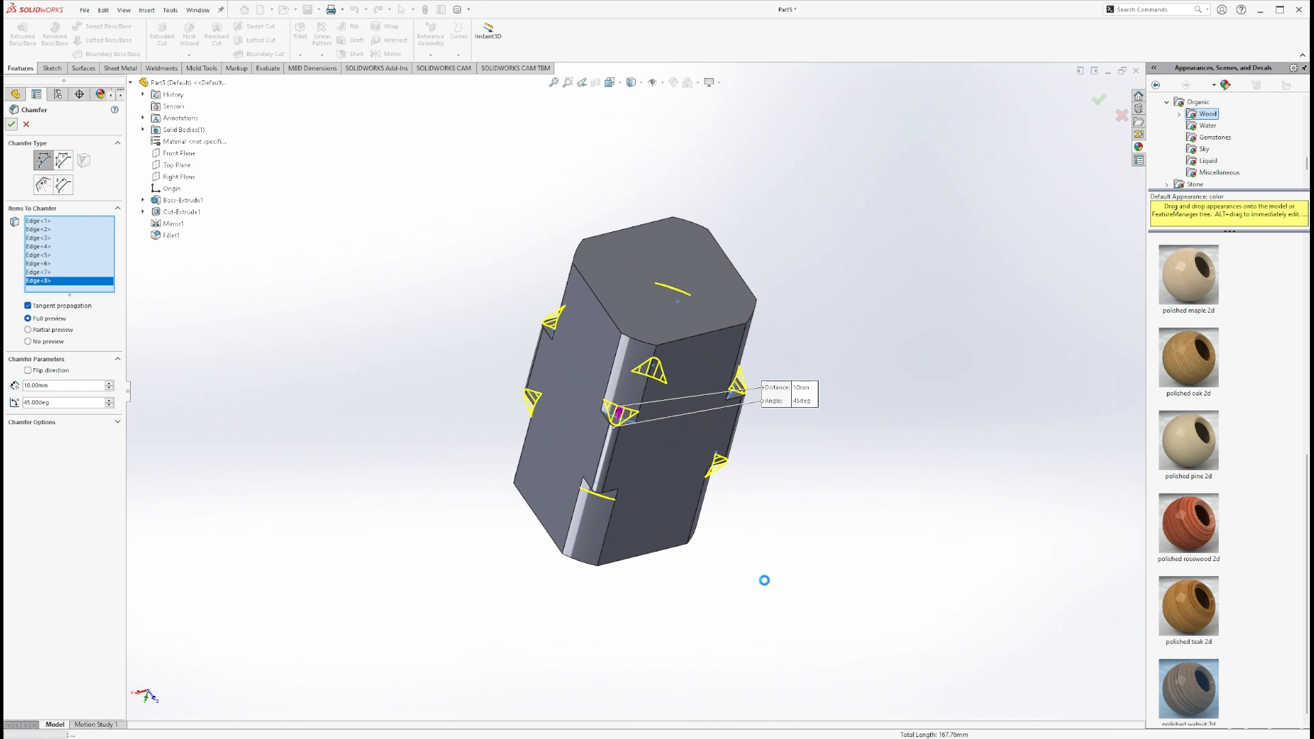
Fillet the sixteen lengthwise edges where the corner cuts meet the block's flat side faces at both ends, with a 10 mm radius
middle_drag(763, 577, 534, 329)
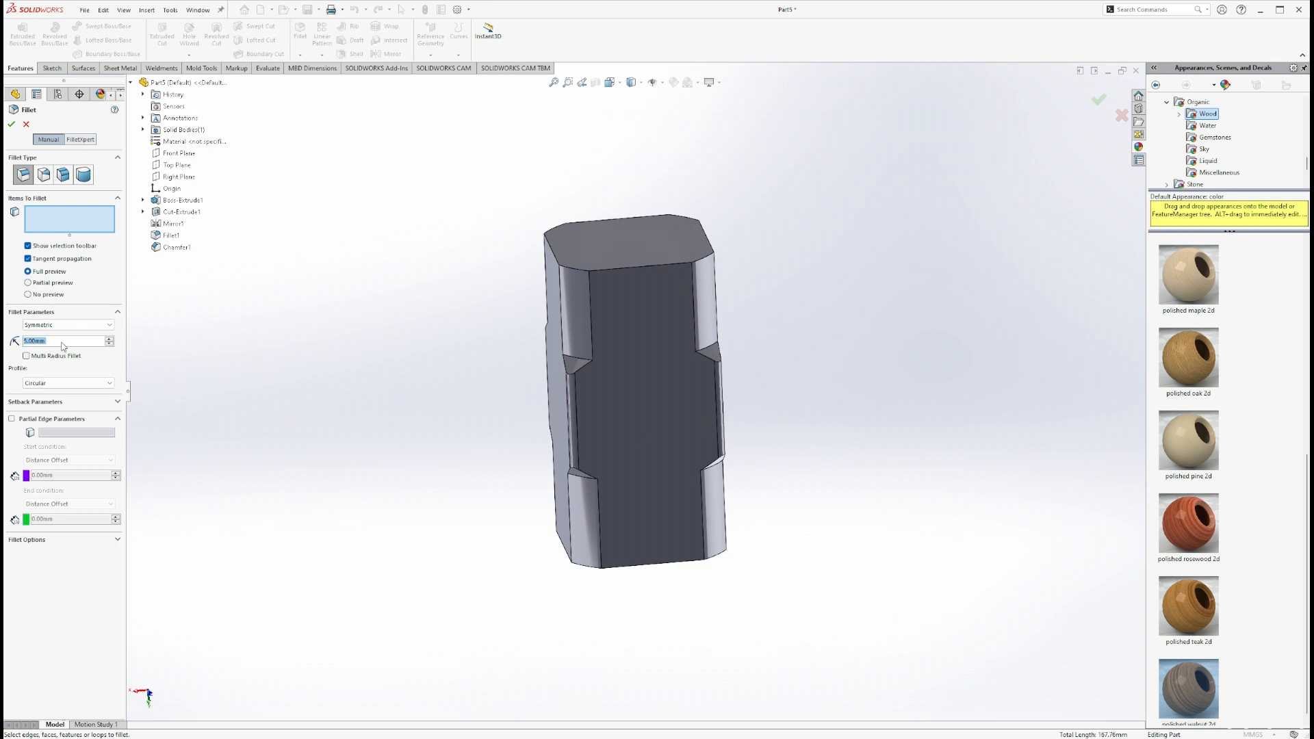
text(10)
click(580, 301)
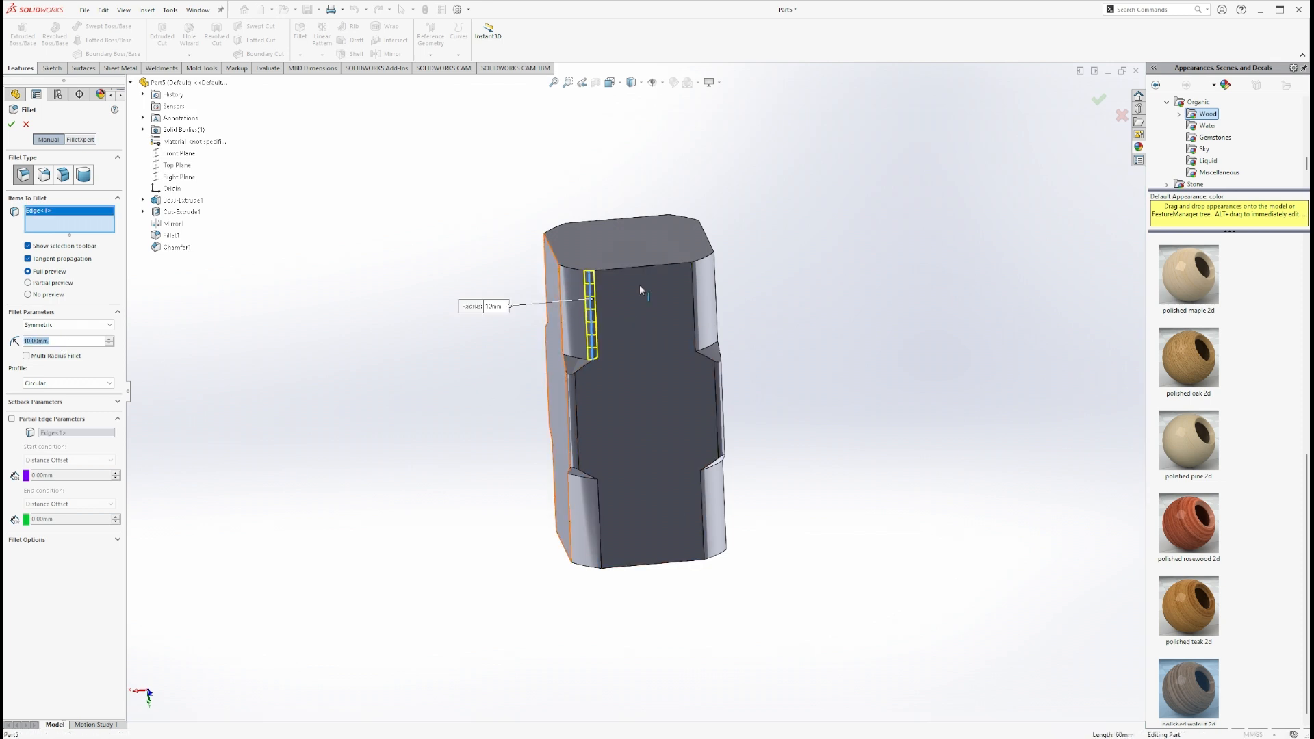
click(690, 277)
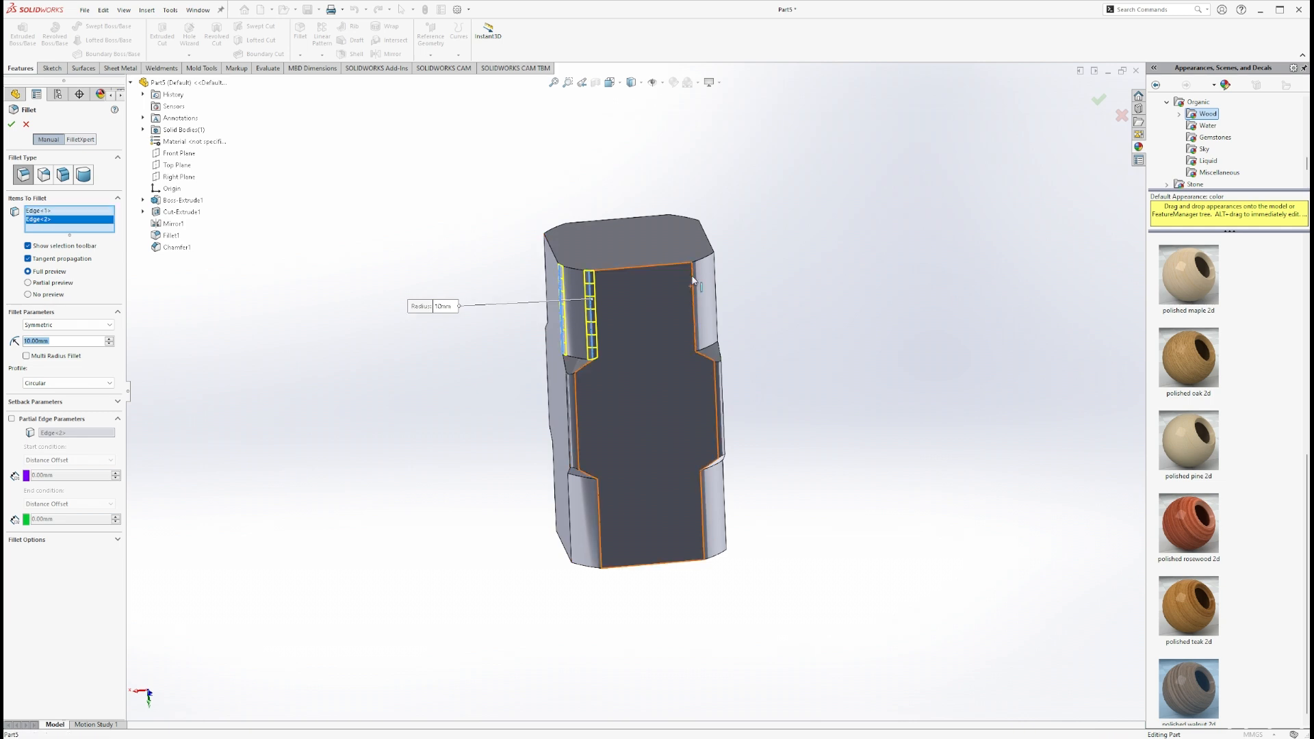
click(693, 280)
click(716, 260)
middle_drag(746, 272, 638, 347)
click(692, 266)
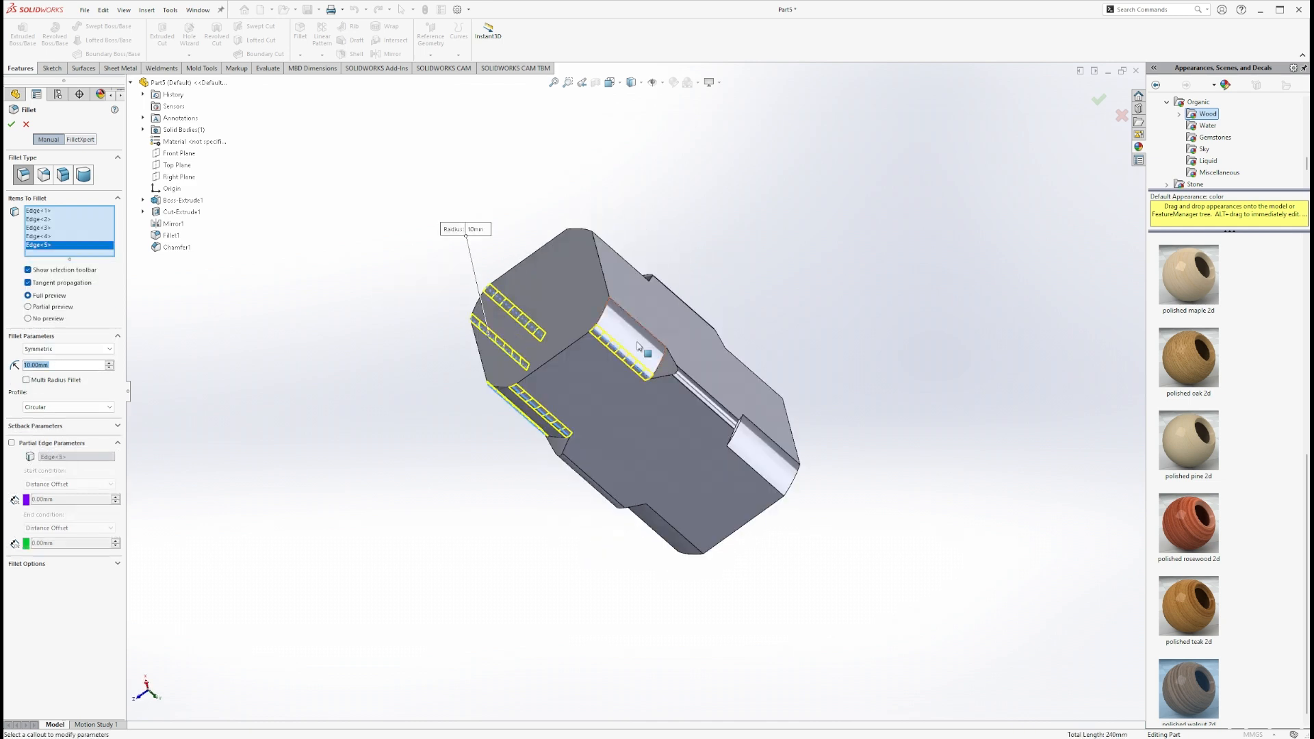
click(621, 306)
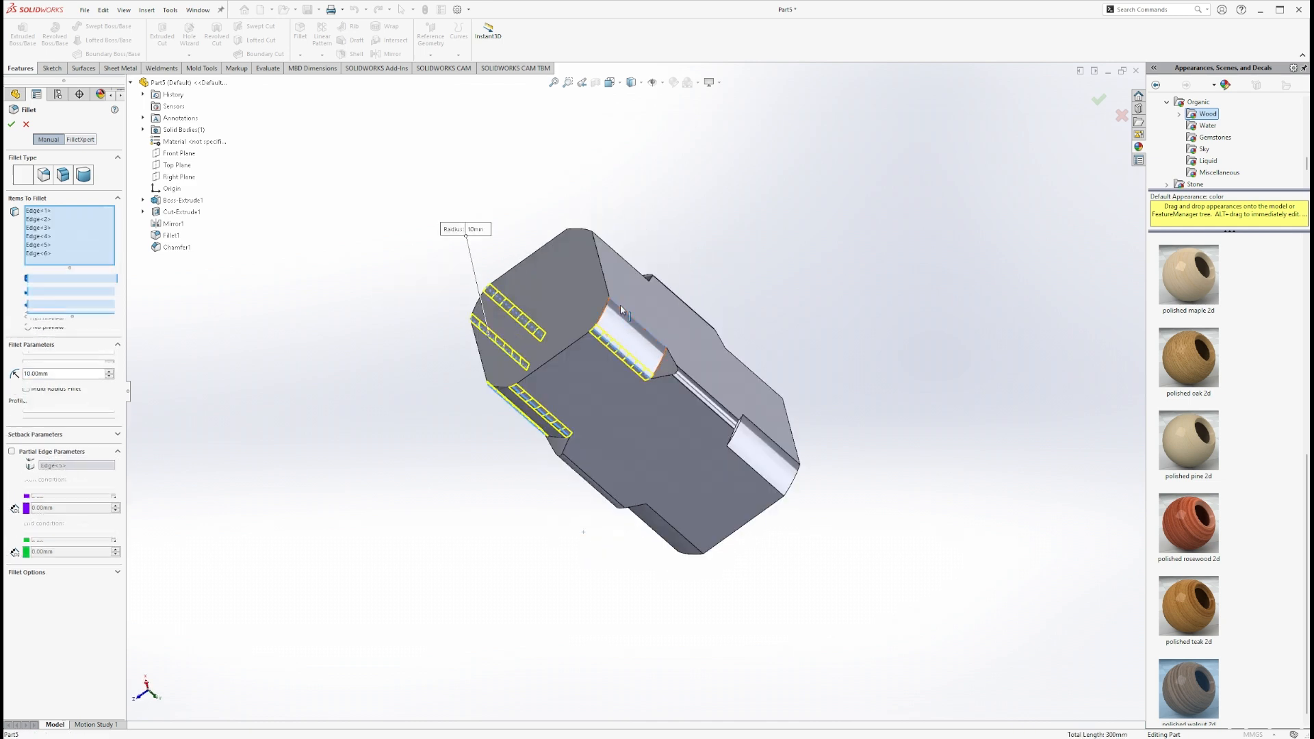
click(606, 244)
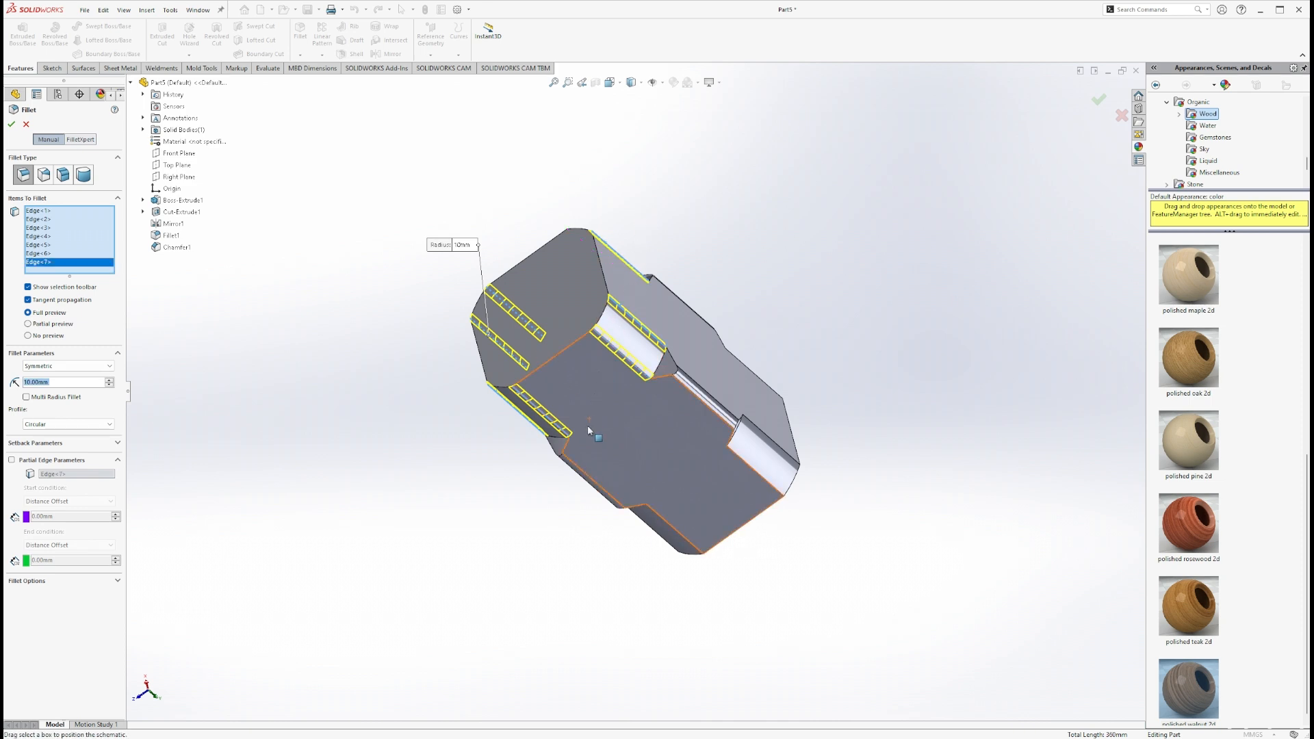
middle_drag(587, 428, 561, 317)
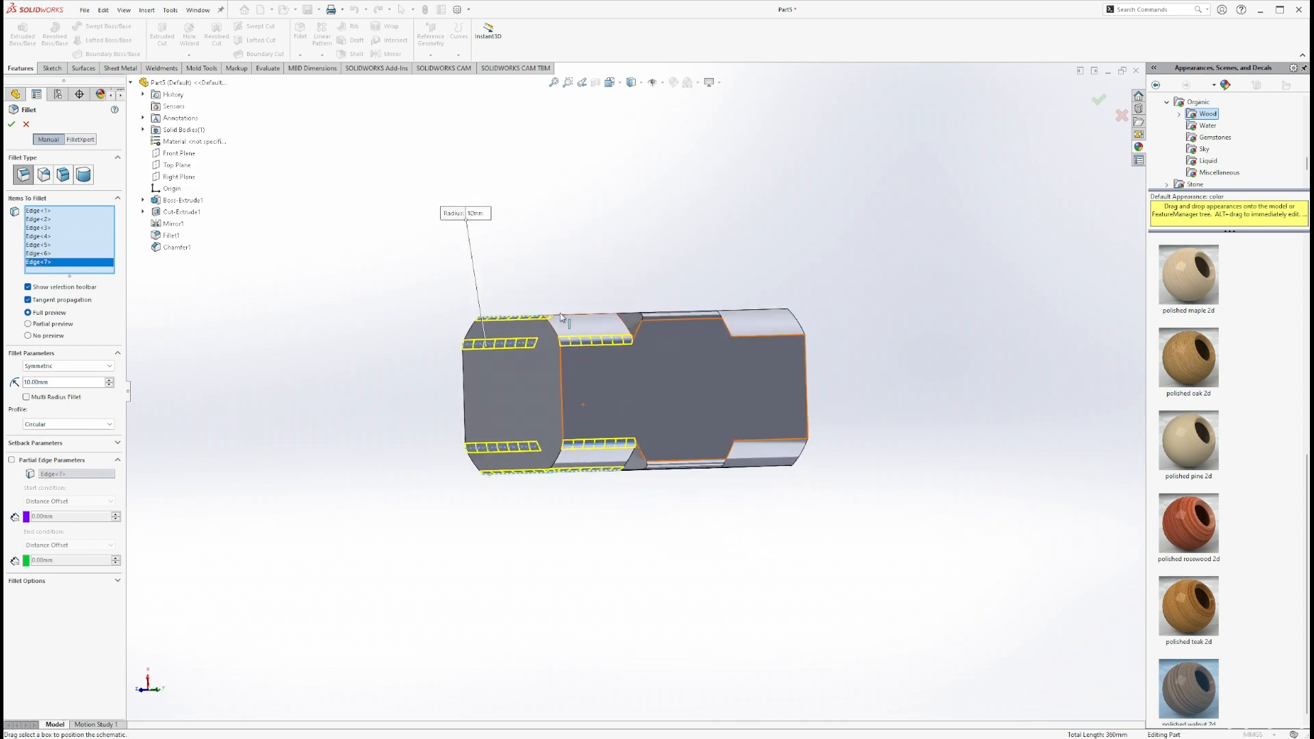
click(563, 317)
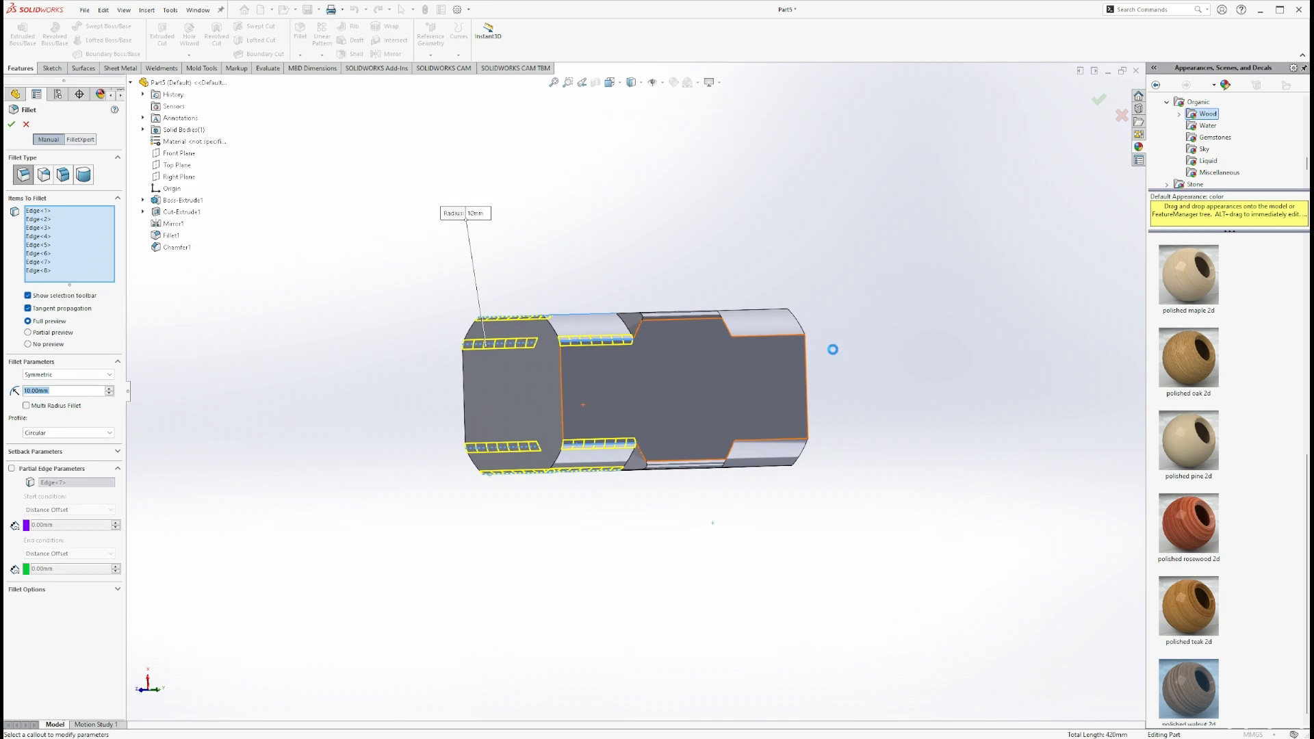
click(770, 314)
click(770, 336)
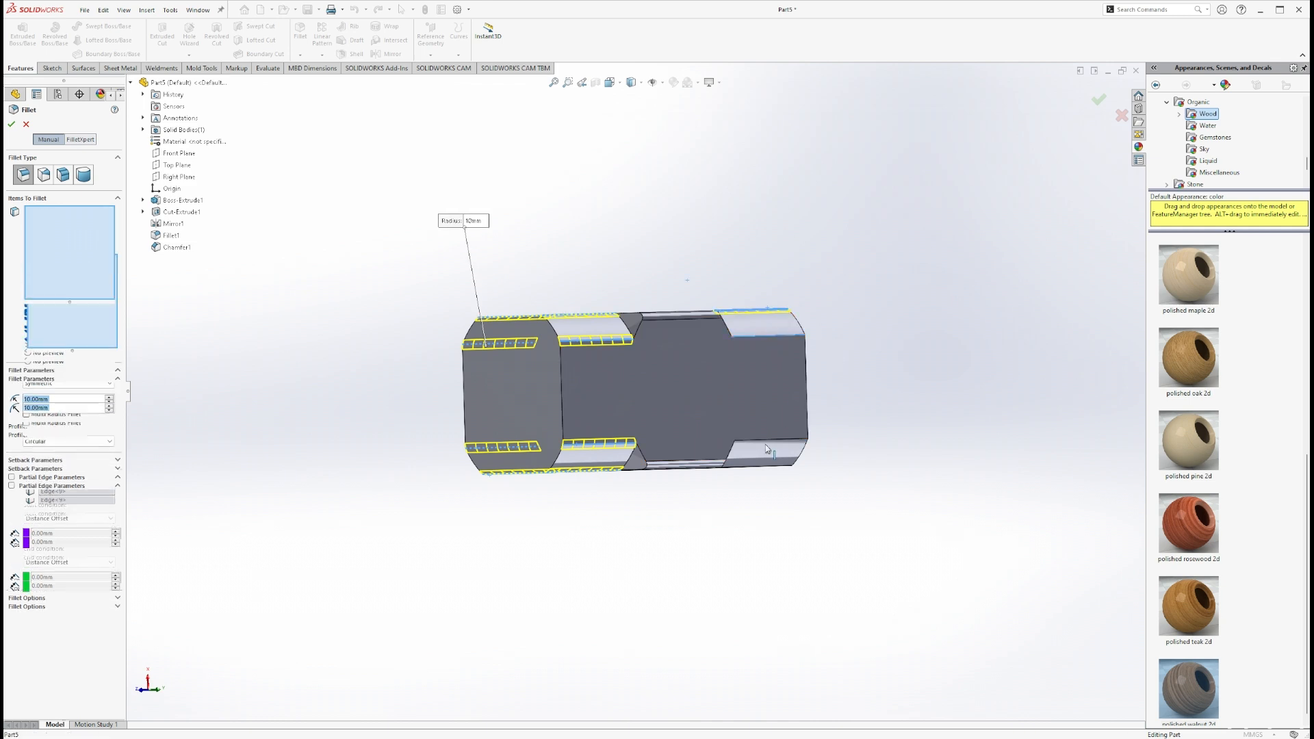
click(766, 438)
middle_drag(753, 473, 743, 449)
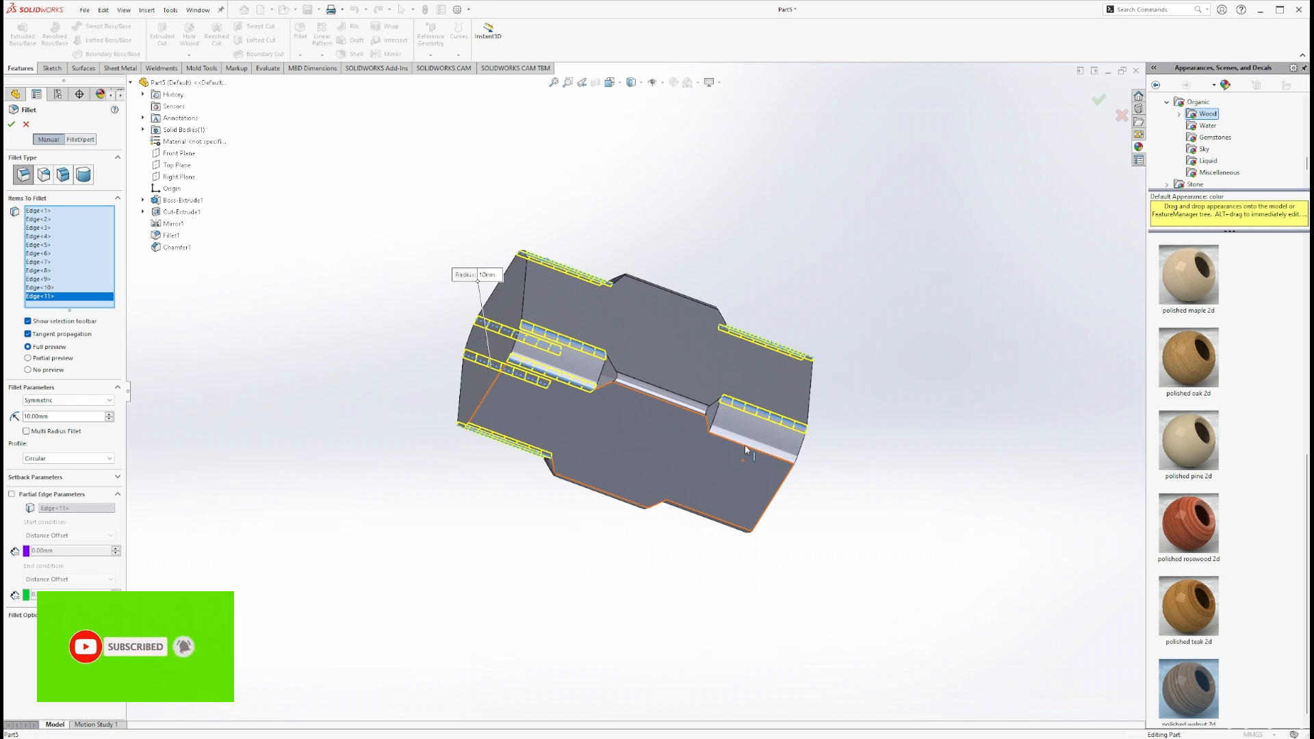
click(745, 446)
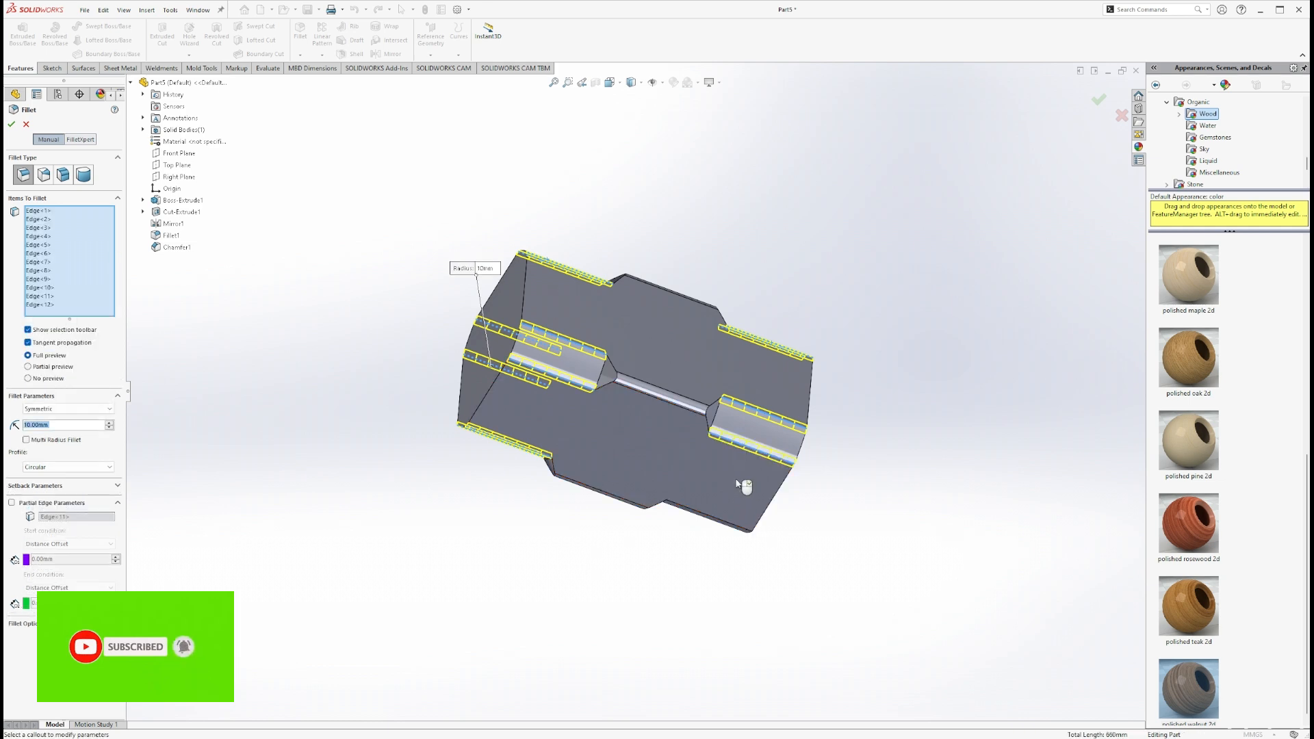
click(724, 523)
middle_drag(691, 589, 709, 430)
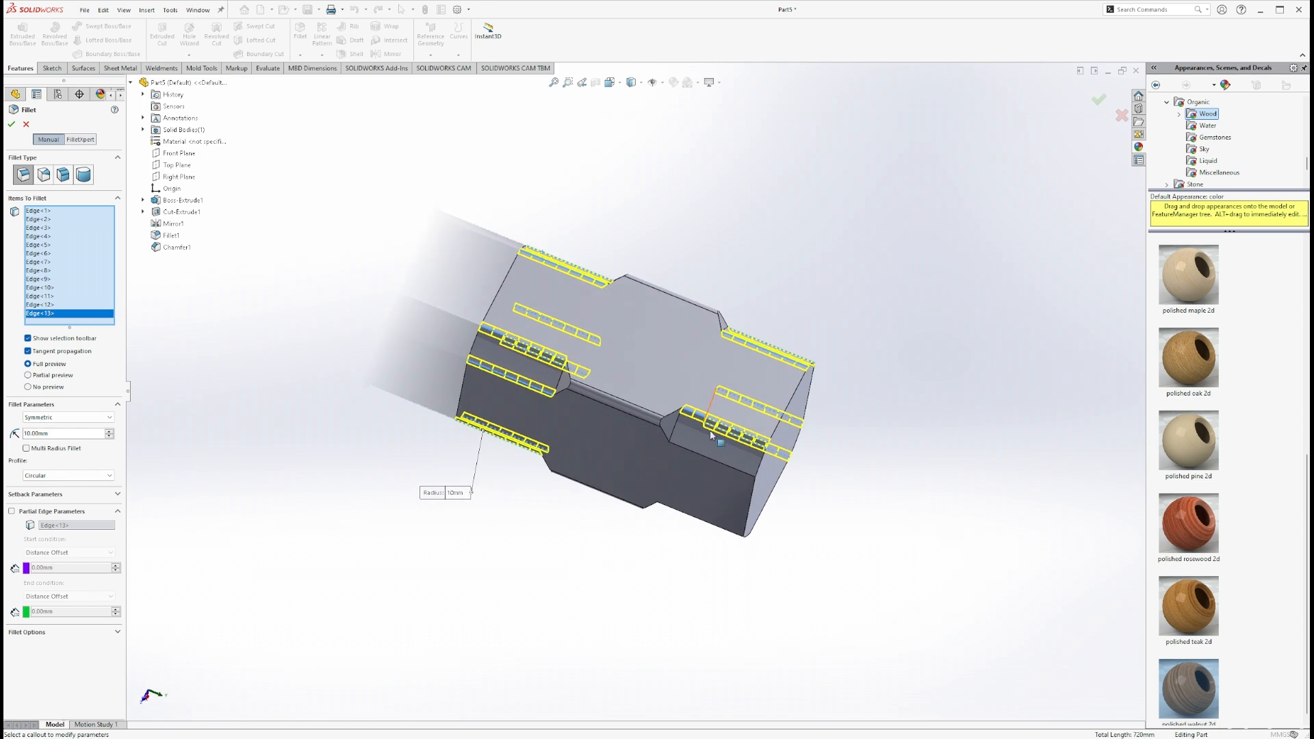
click(706, 459)
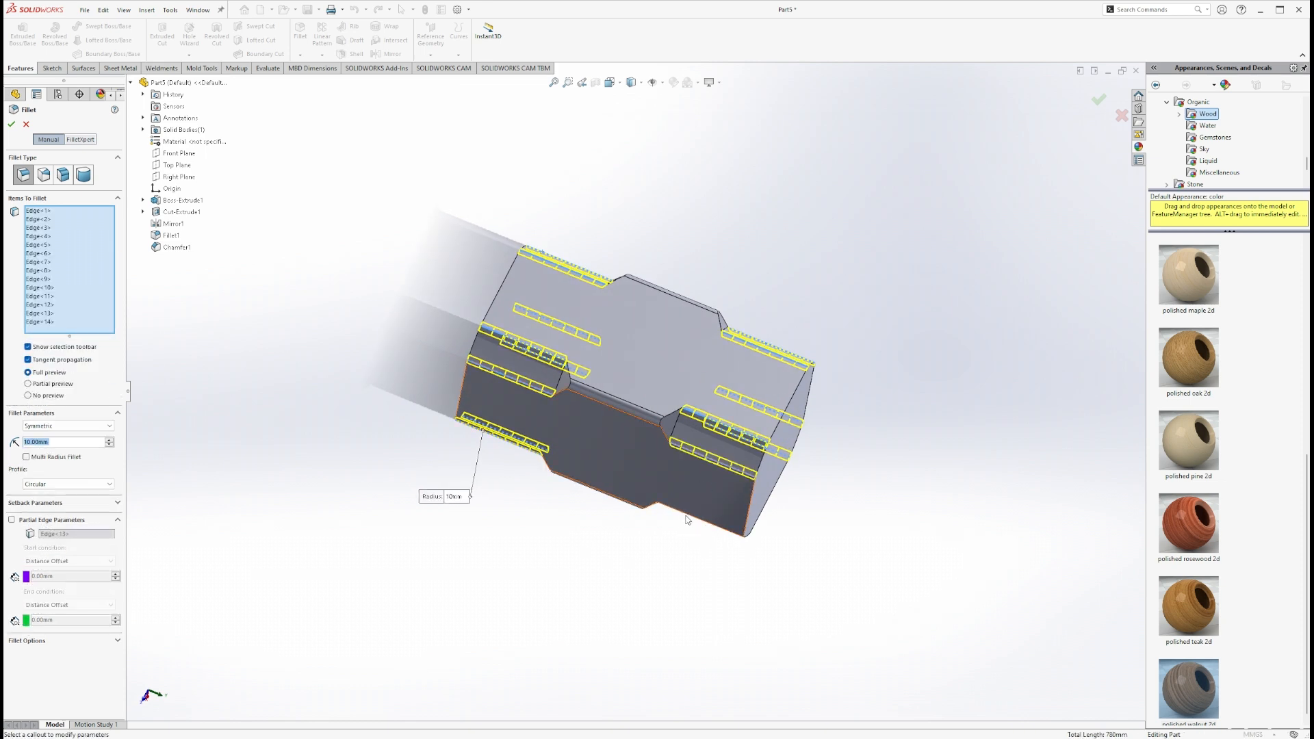
middle_drag(691, 593, 706, 482)
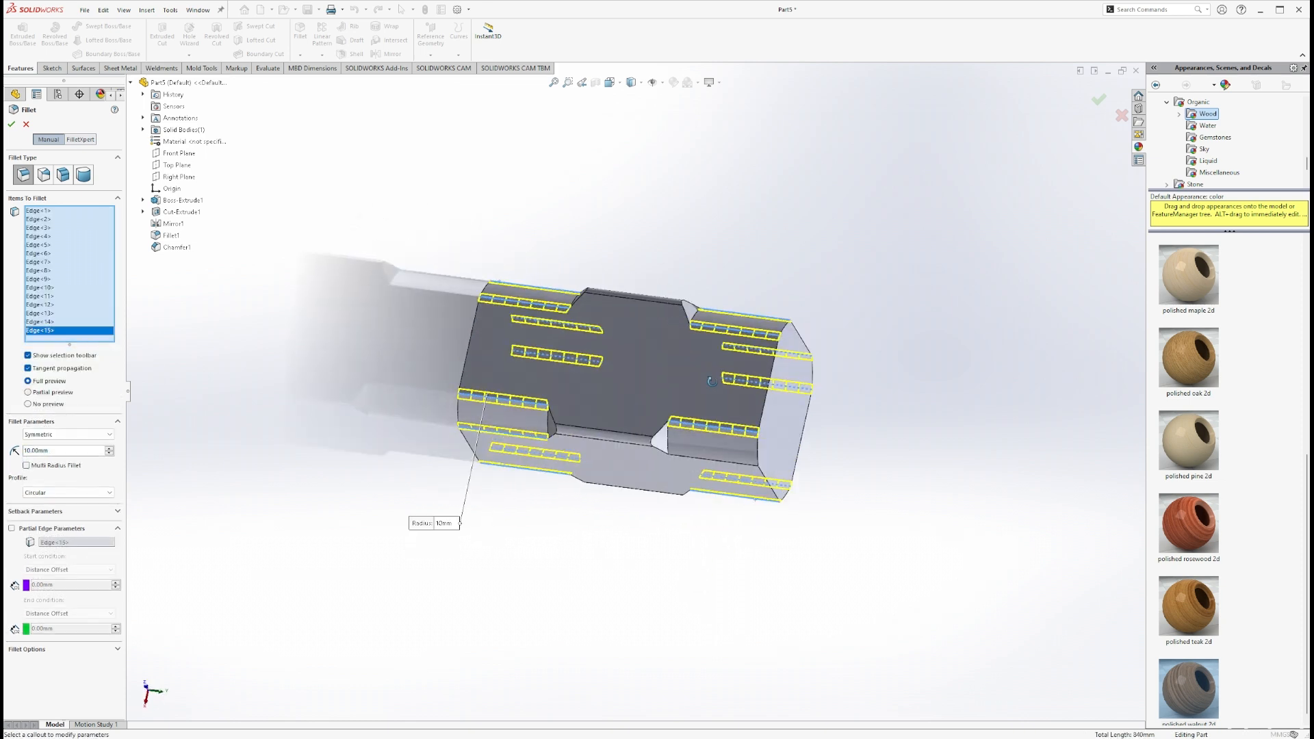
click(705, 462)
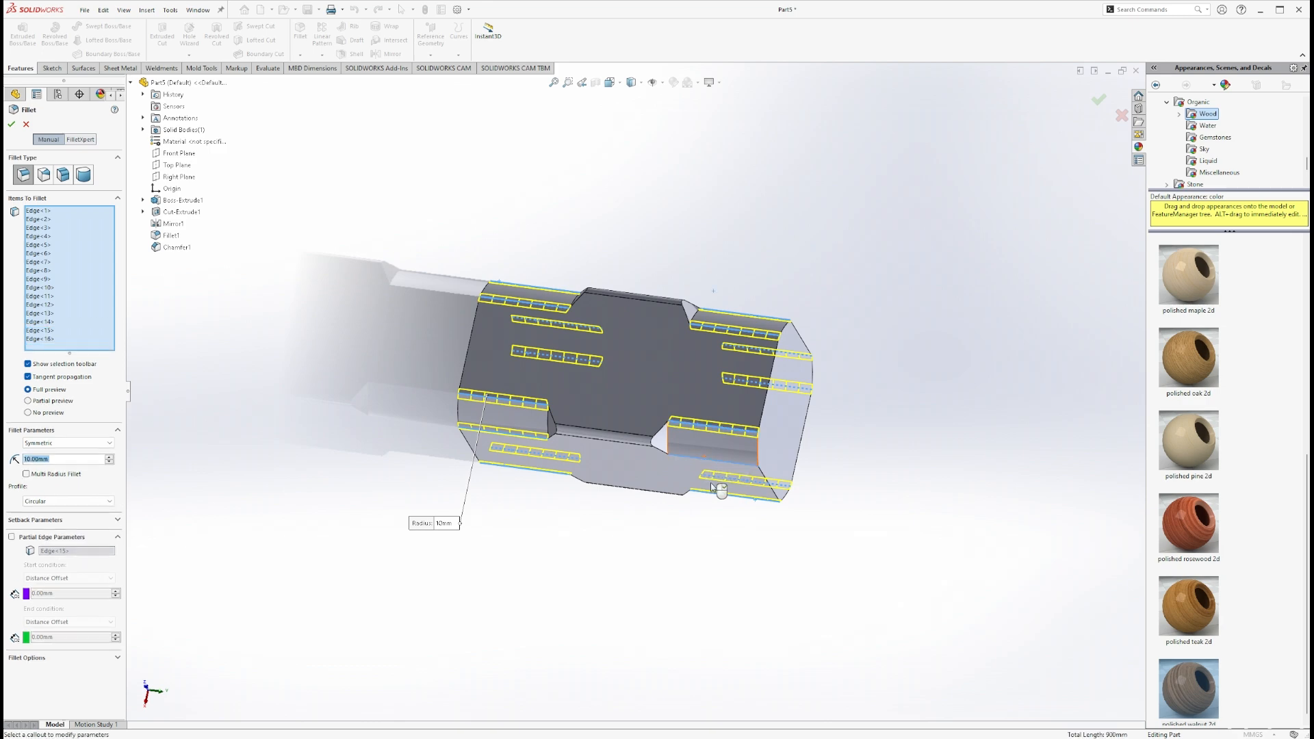
middle_drag(727, 532, 657, 338)
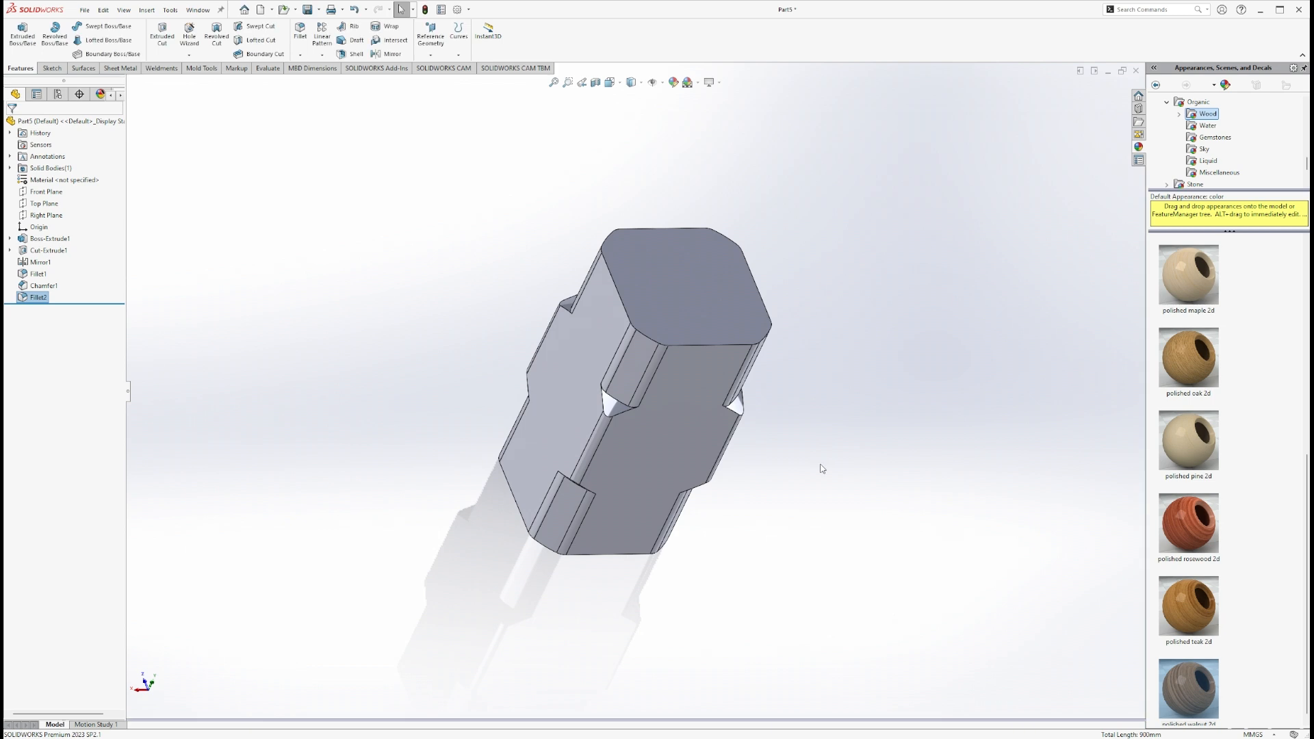
Sketch an upright ellipse centred on the origin on the block's flat side face, with radii of about 43.7 and 27.4 mm
middle_drag(815, 463, 740, 370)
click(46, 215)
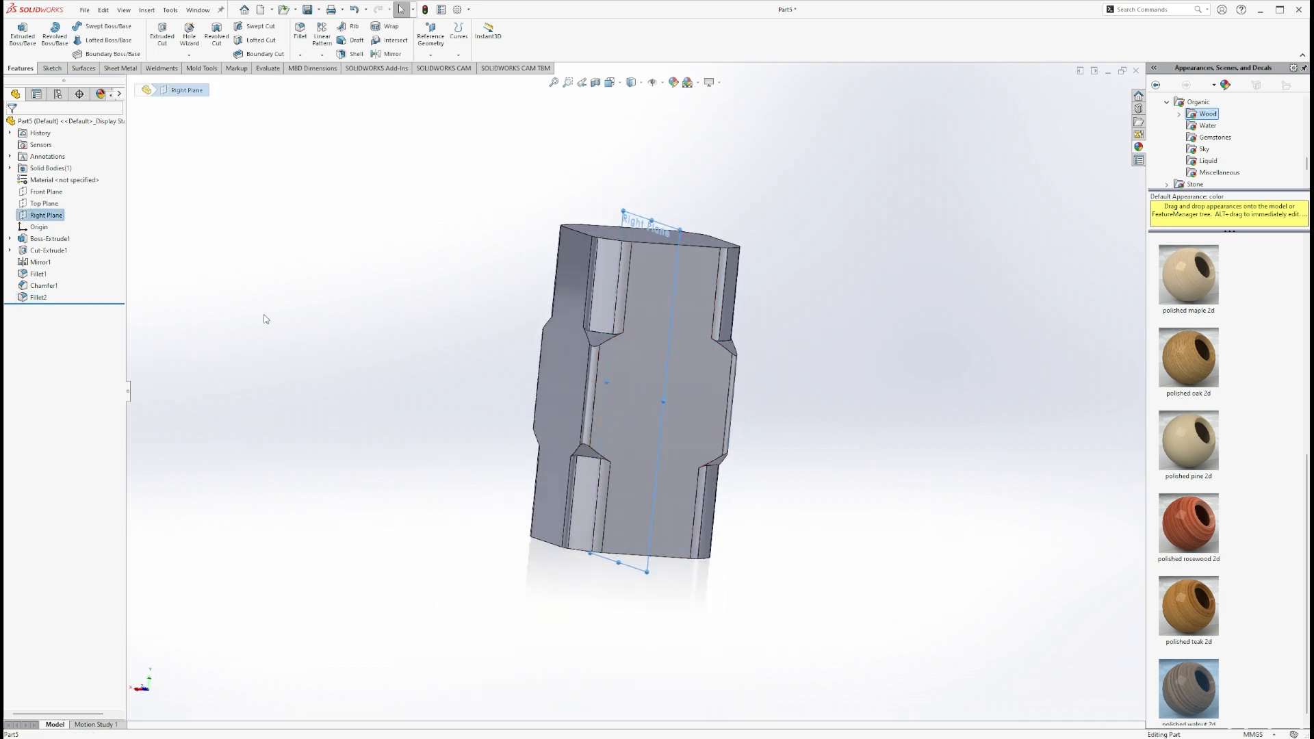
middle_drag(264, 317, 687, 397)
click(810, 434)
click(687, 400)
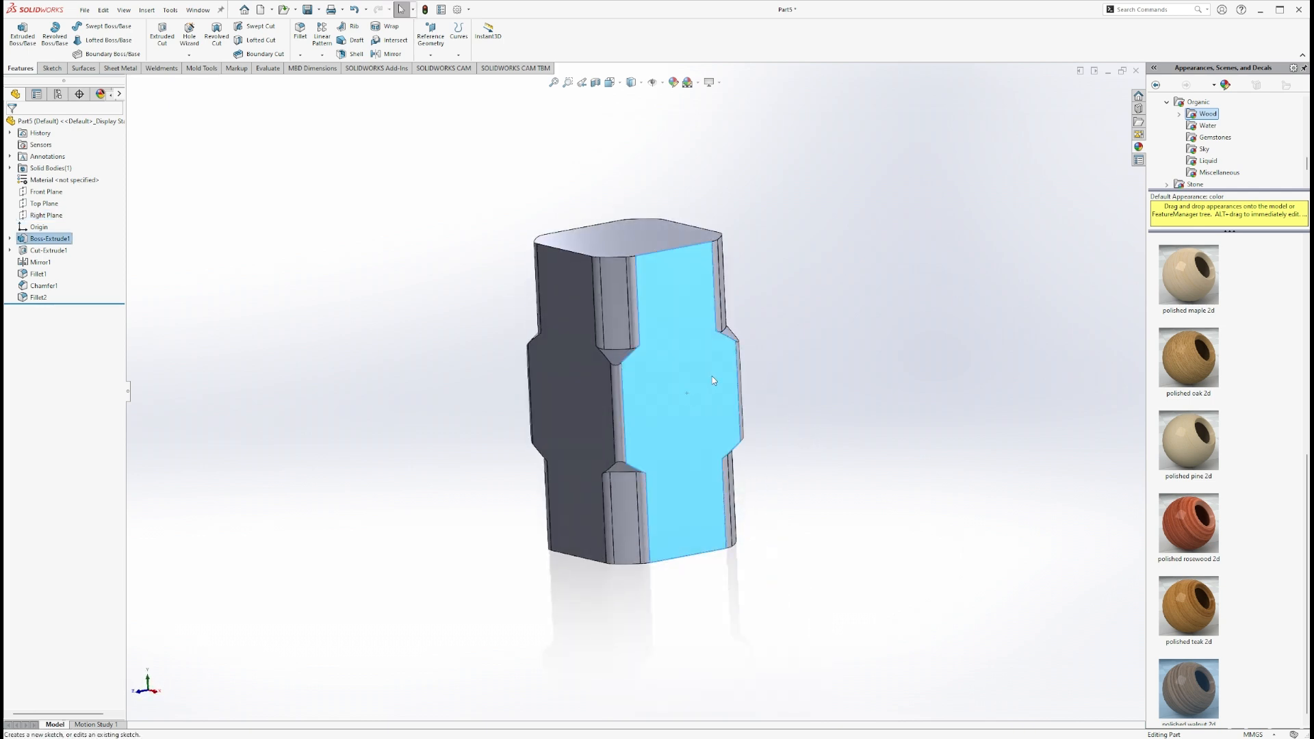
click(712, 376)
click(891, 465)
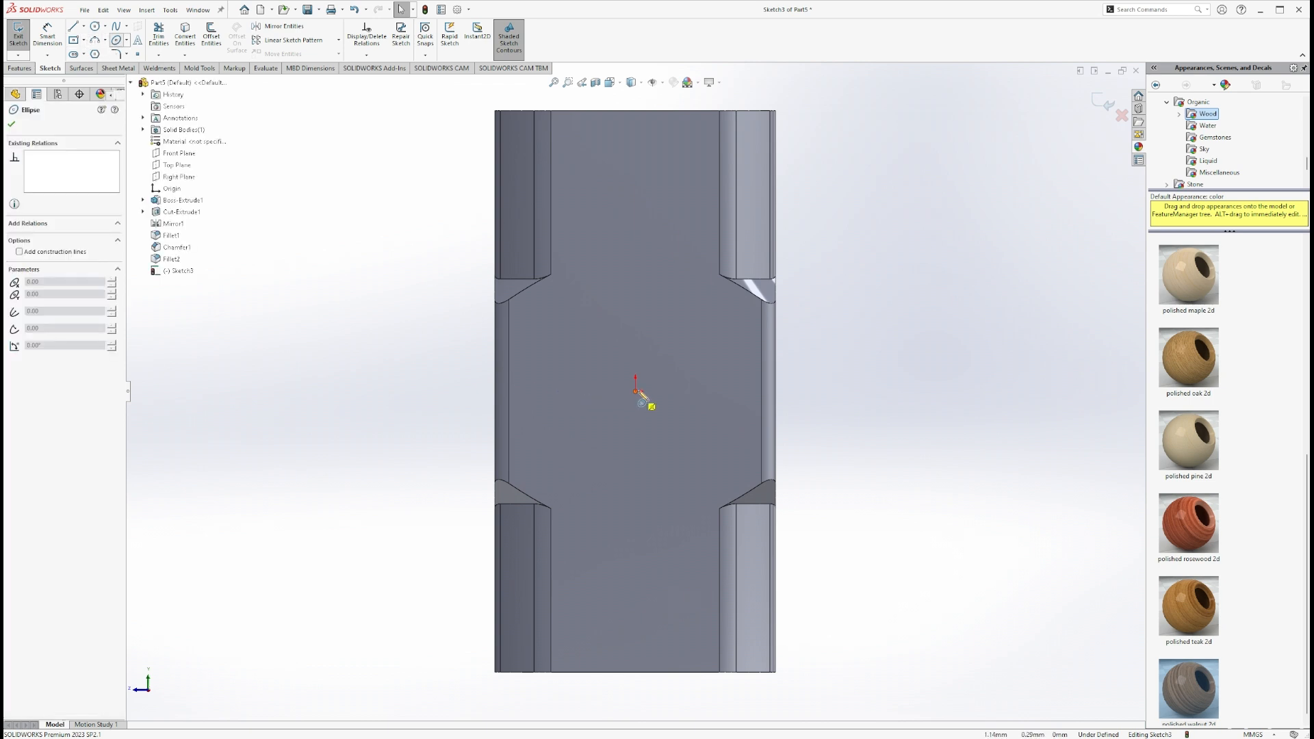
click(635, 391)
click(637, 270)
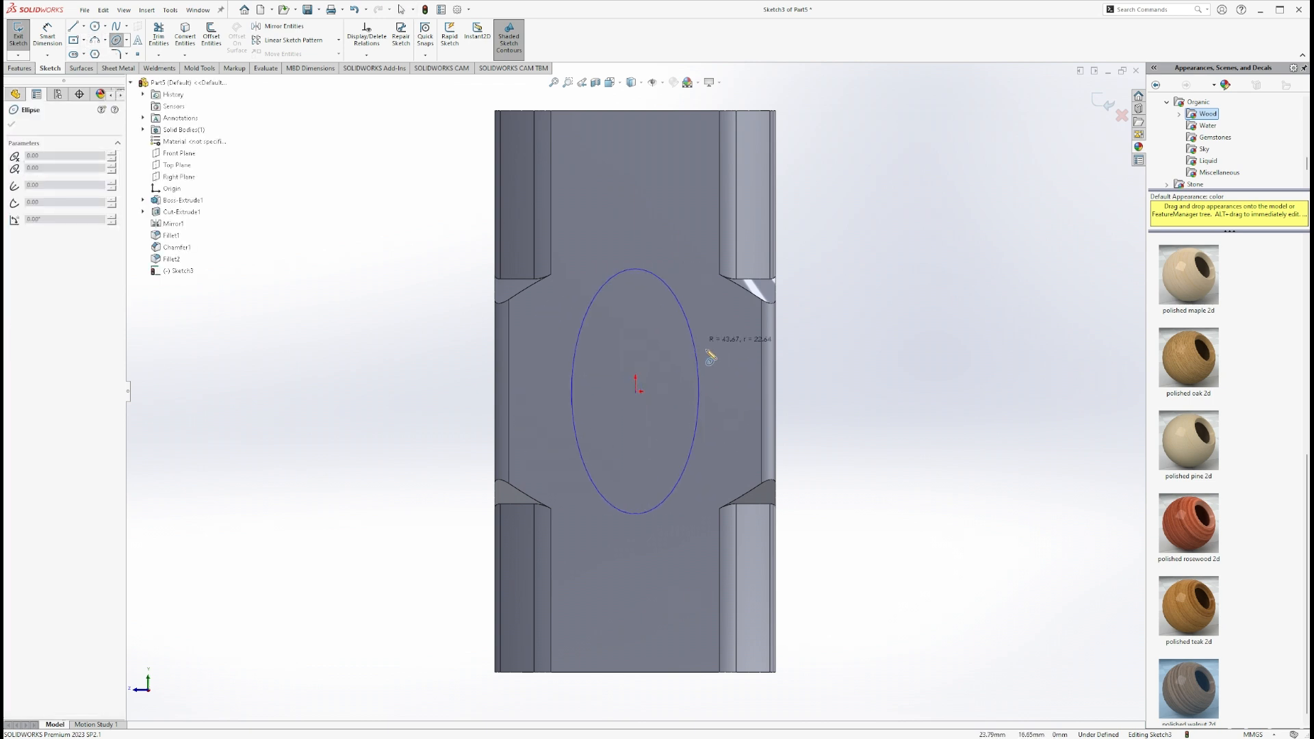
click(715, 384)
Dimension the ellipse's height between its upper and lower points as 100 mm
click(48, 32)
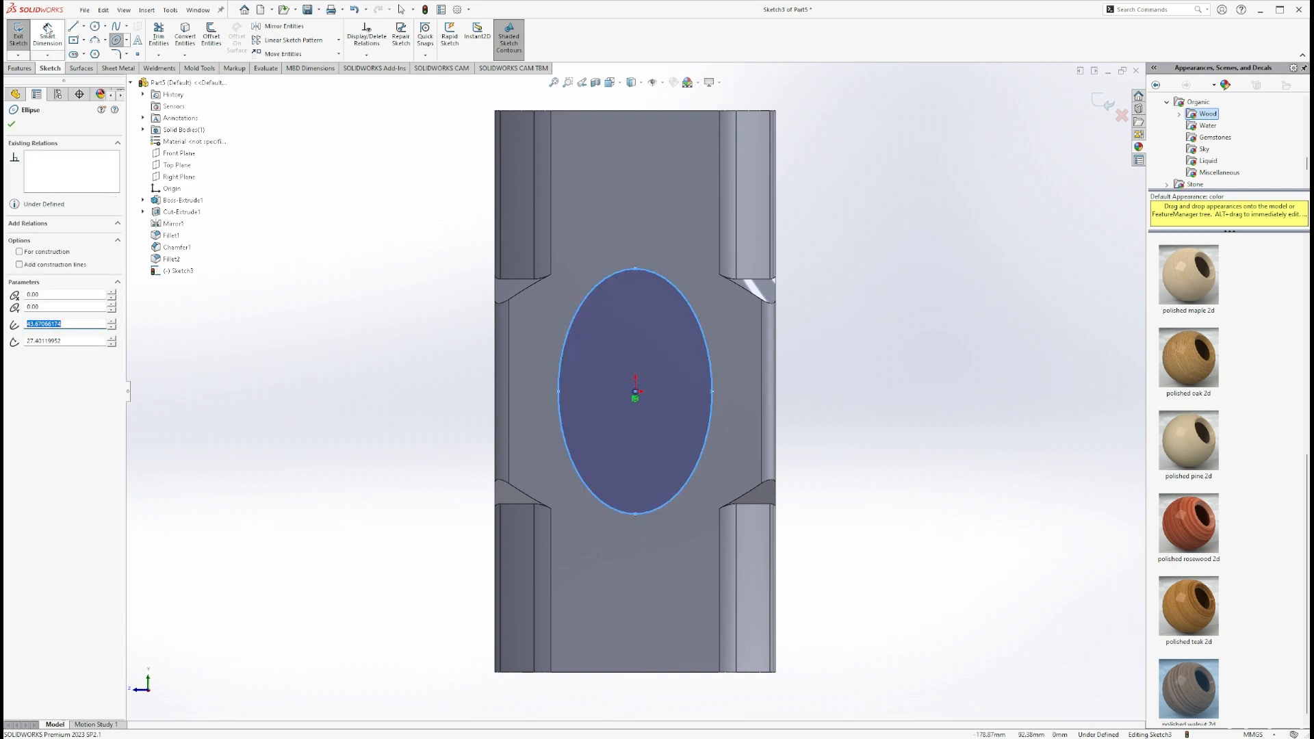
click(636, 514)
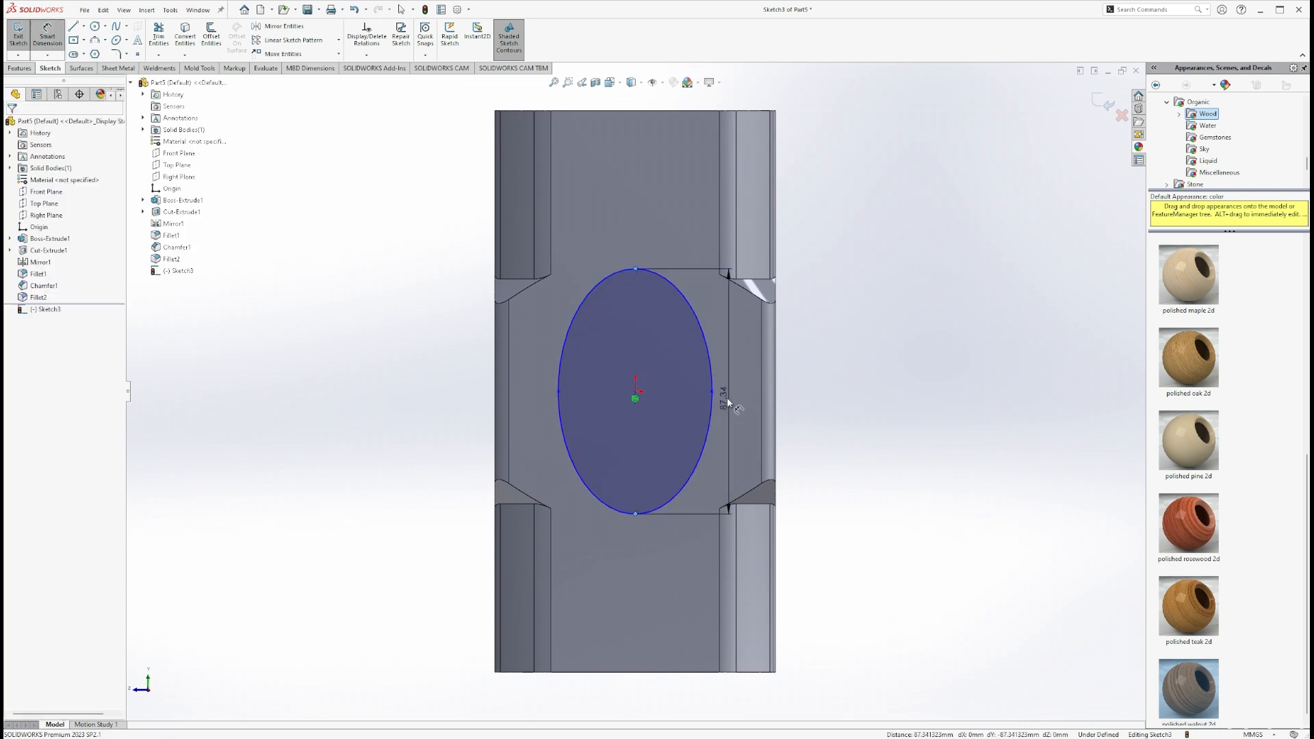
text(100)
key(Return)
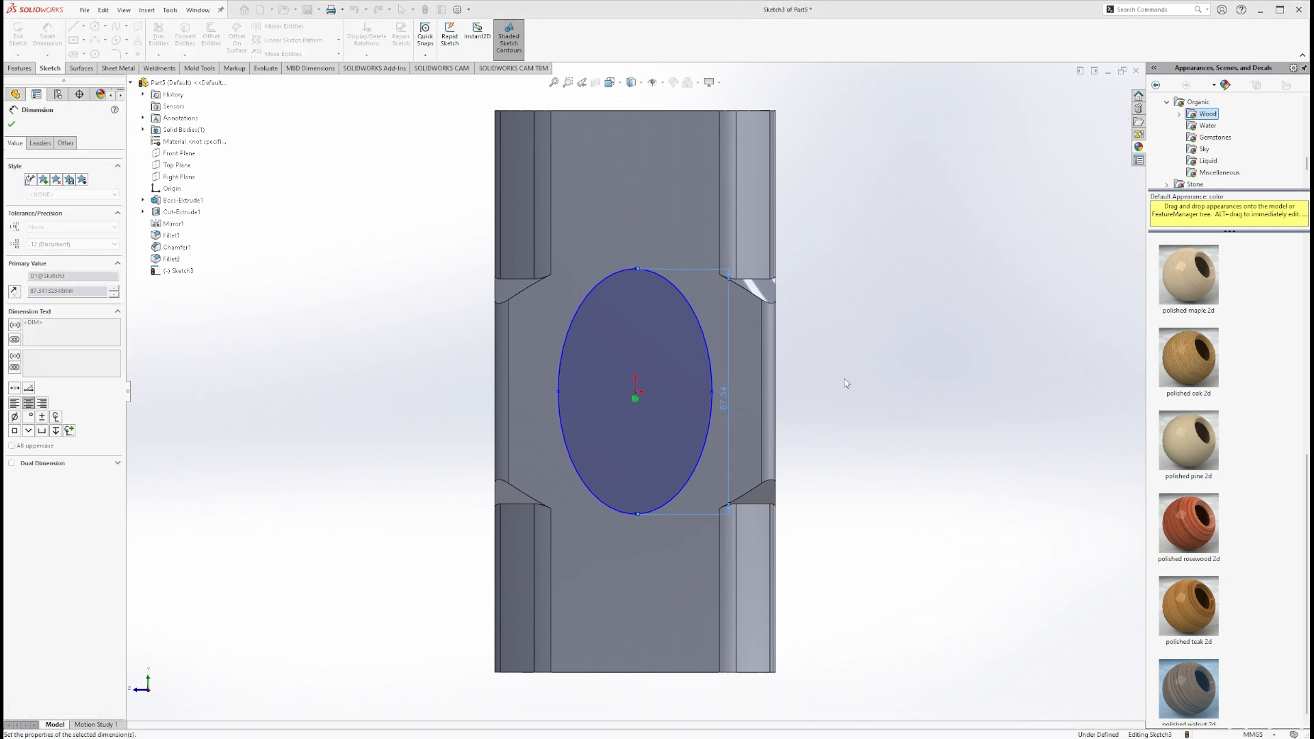
click(863, 373)
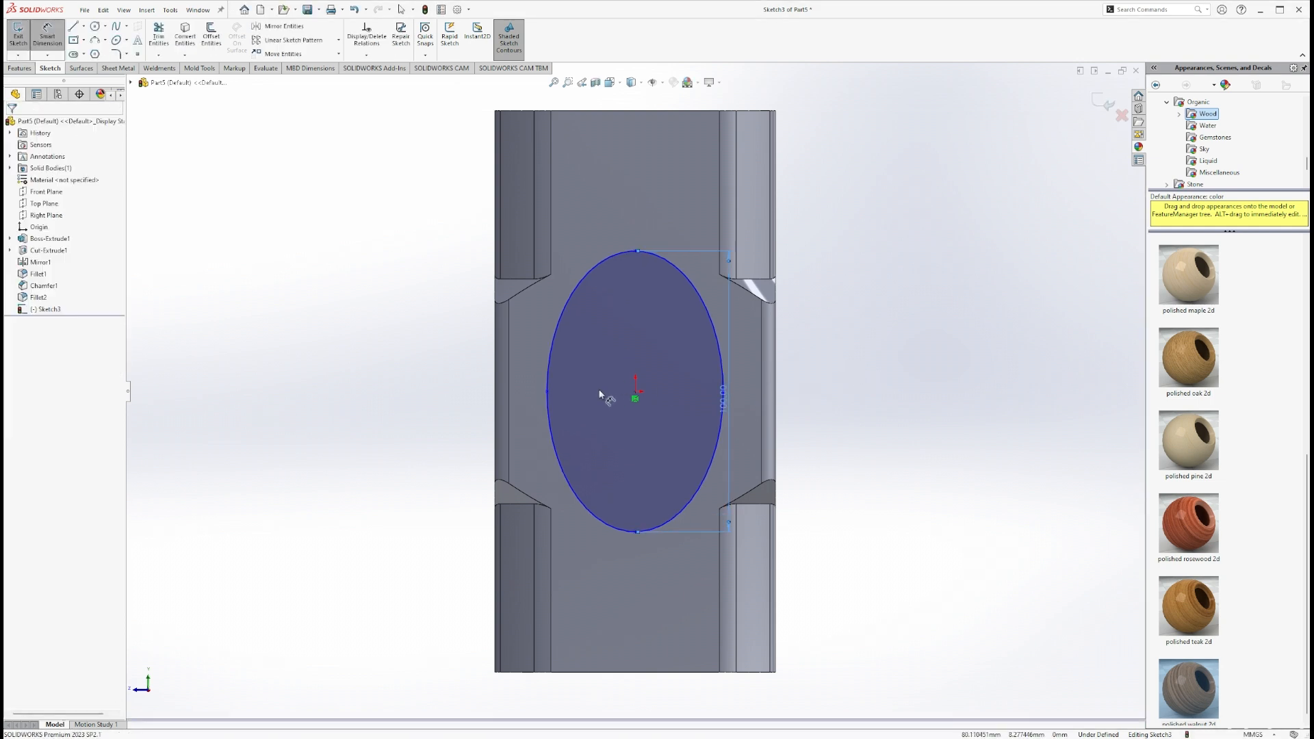
Dimension the ellipse's width between its two side points as 50 mm
click(548, 392)
click(724, 392)
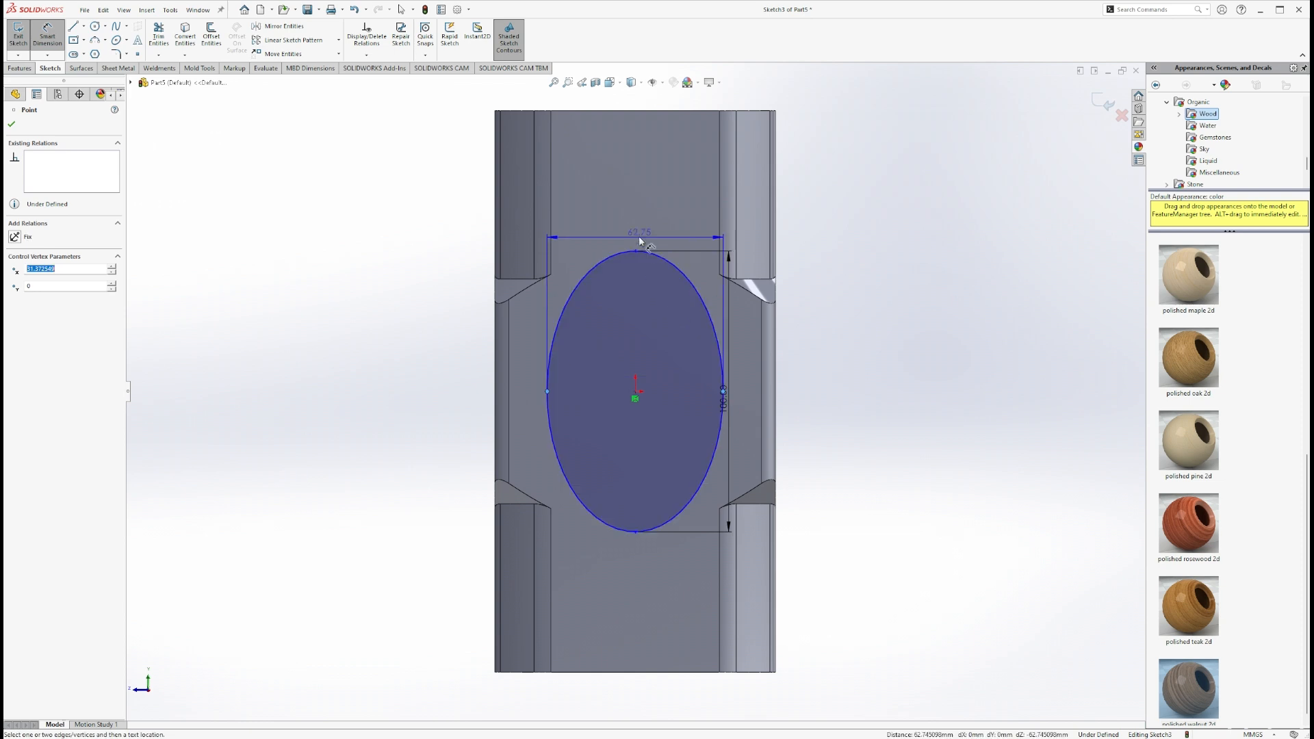
click(636, 231)
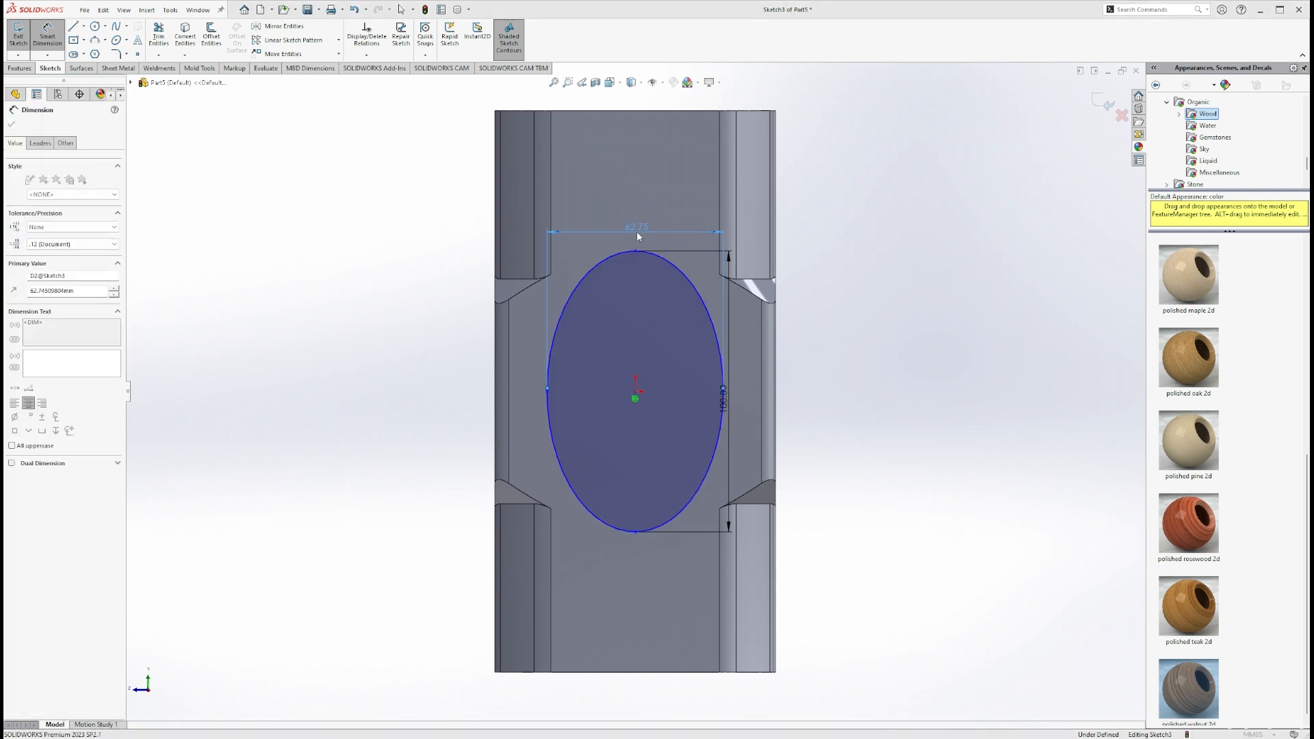
text(50)
key(Return)
click(877, 376)
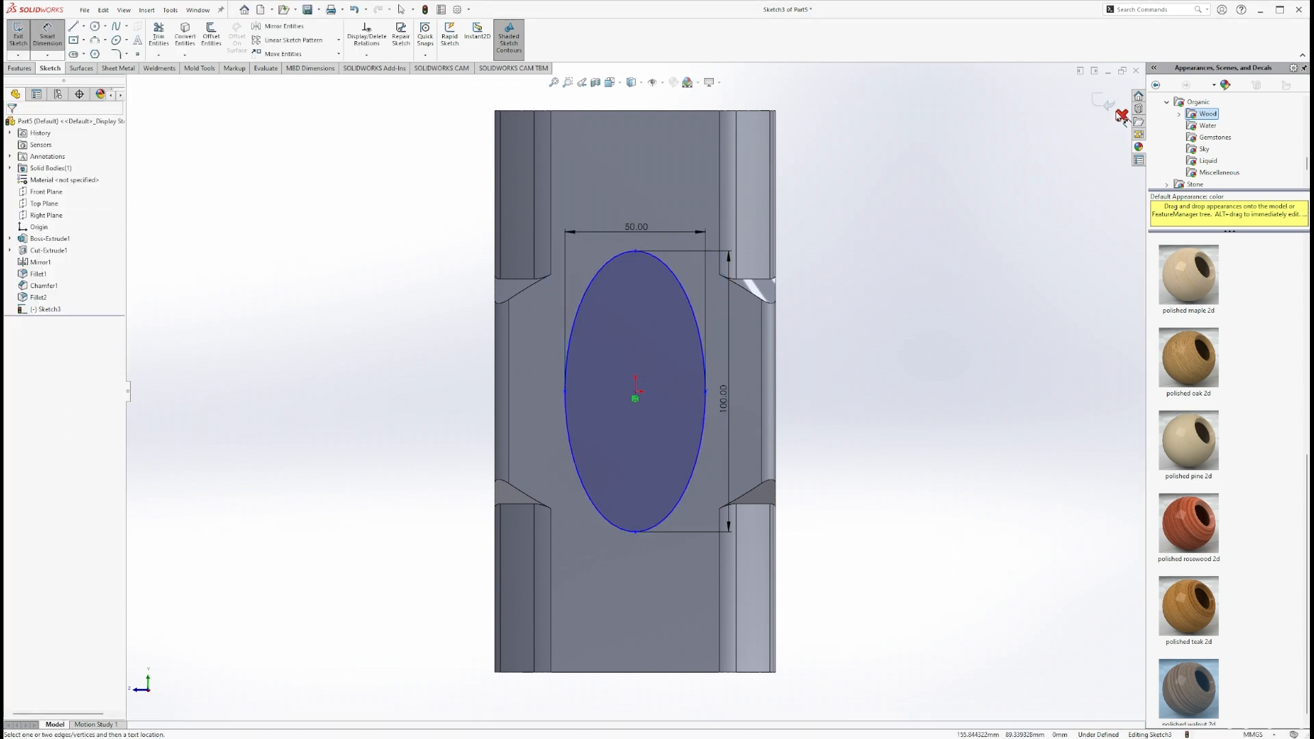
Extrude-cut the ellipse sketch through the whole block with the Through All end condition
click(1103, 102)
key(ctrl+7)
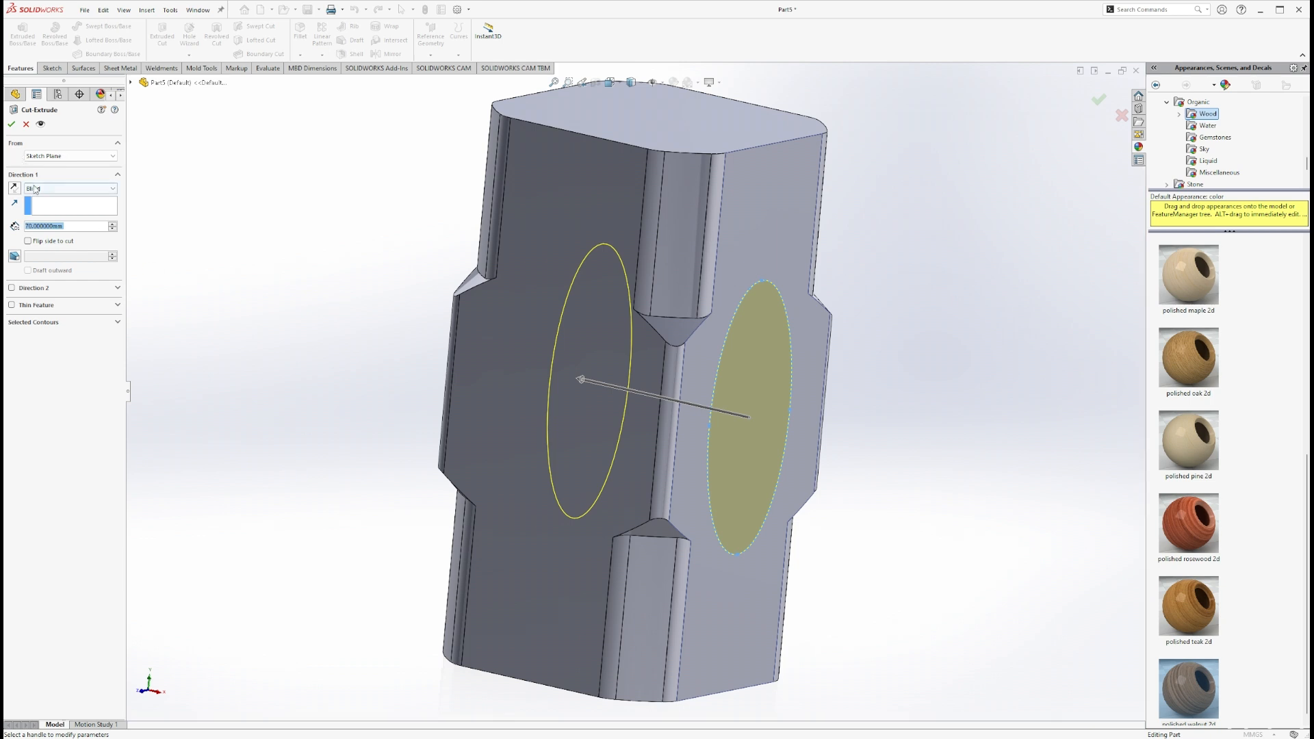
click(49, 194)
click(46, 208)
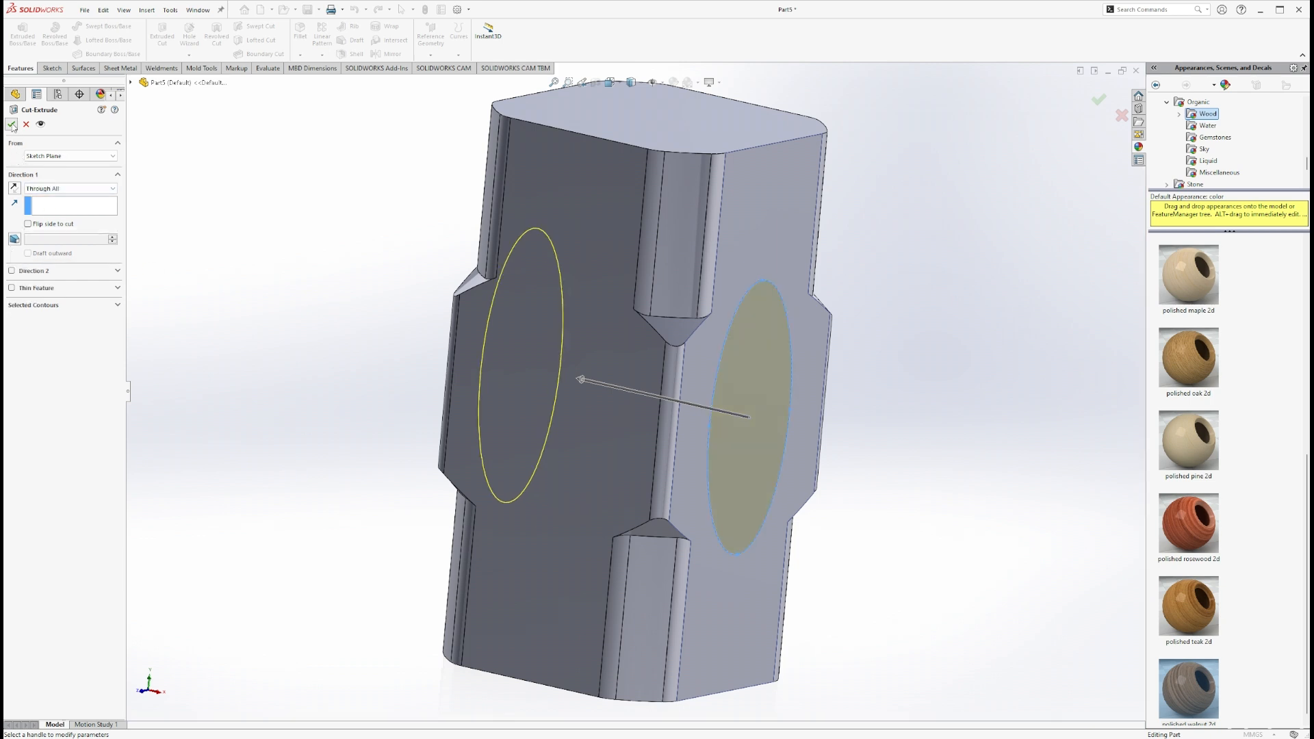
Create three reference planes spaced 200 mm apart, offset outward from the side face with the elliptical hole
scroll(821, 438, up, 2)
middle_drag(768, 457, 659, 406)
scroll(739, 438, up, 2)
scroll(693, 373, up, 1)
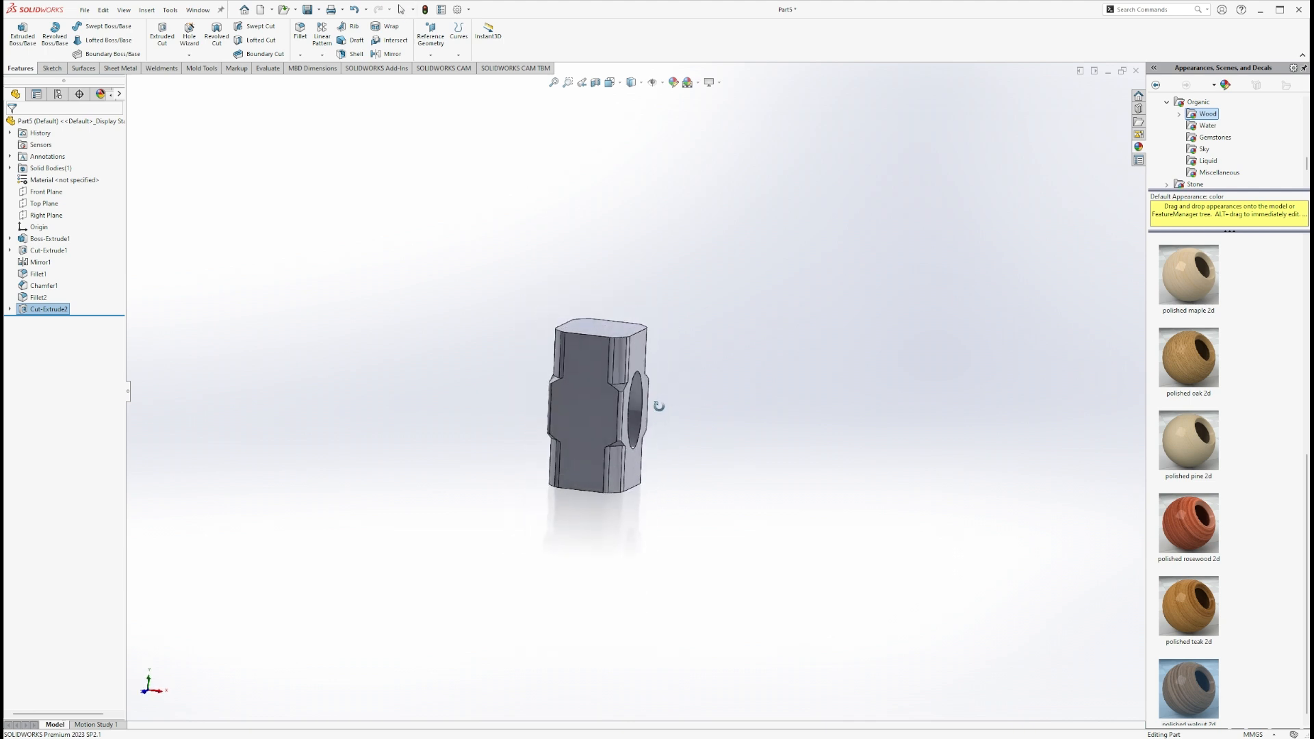
click(432, 52)
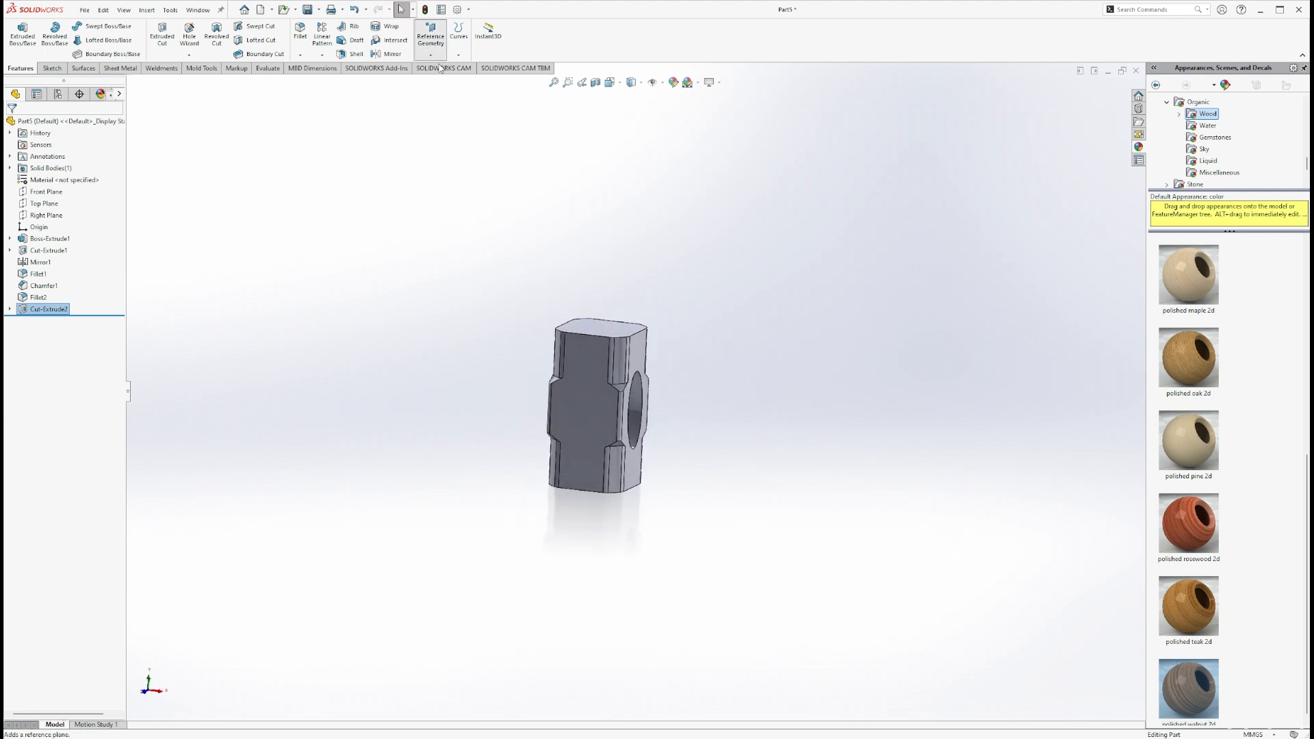
click(440, 67)
click(635, 353)
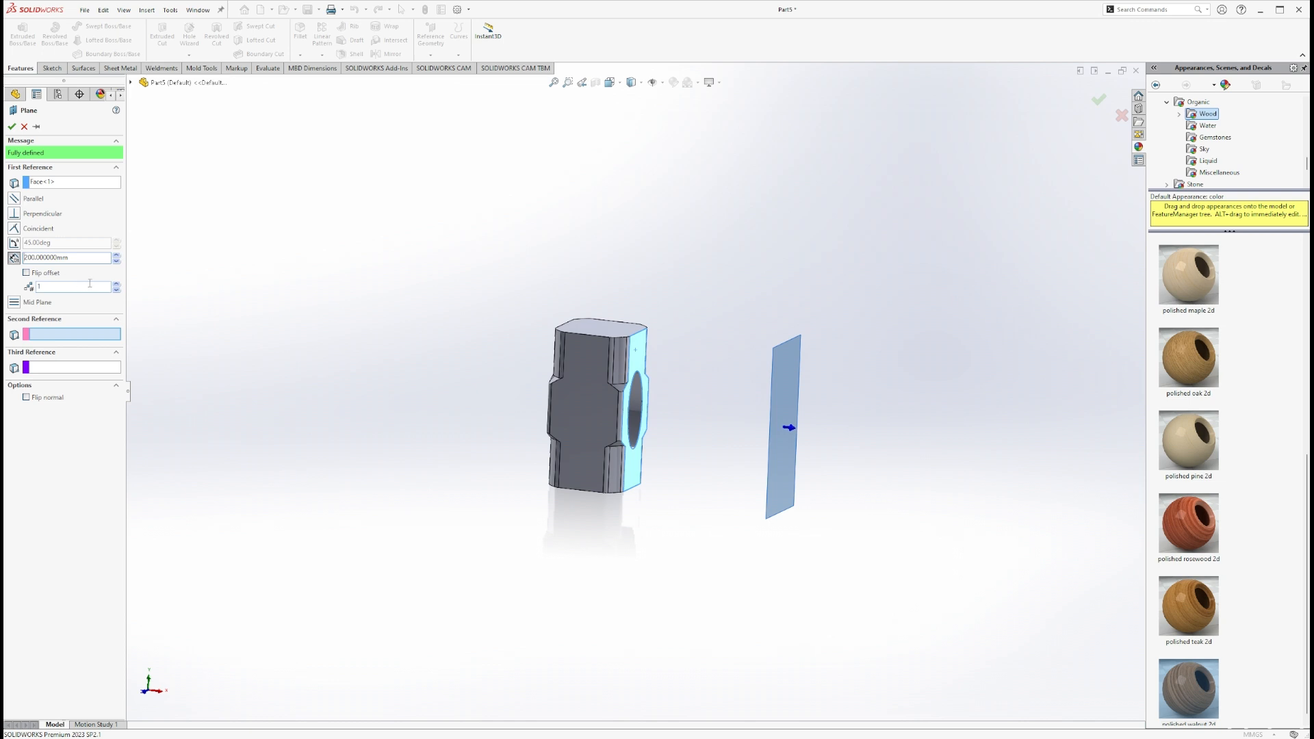
click(116, 284)
click(117, 285)
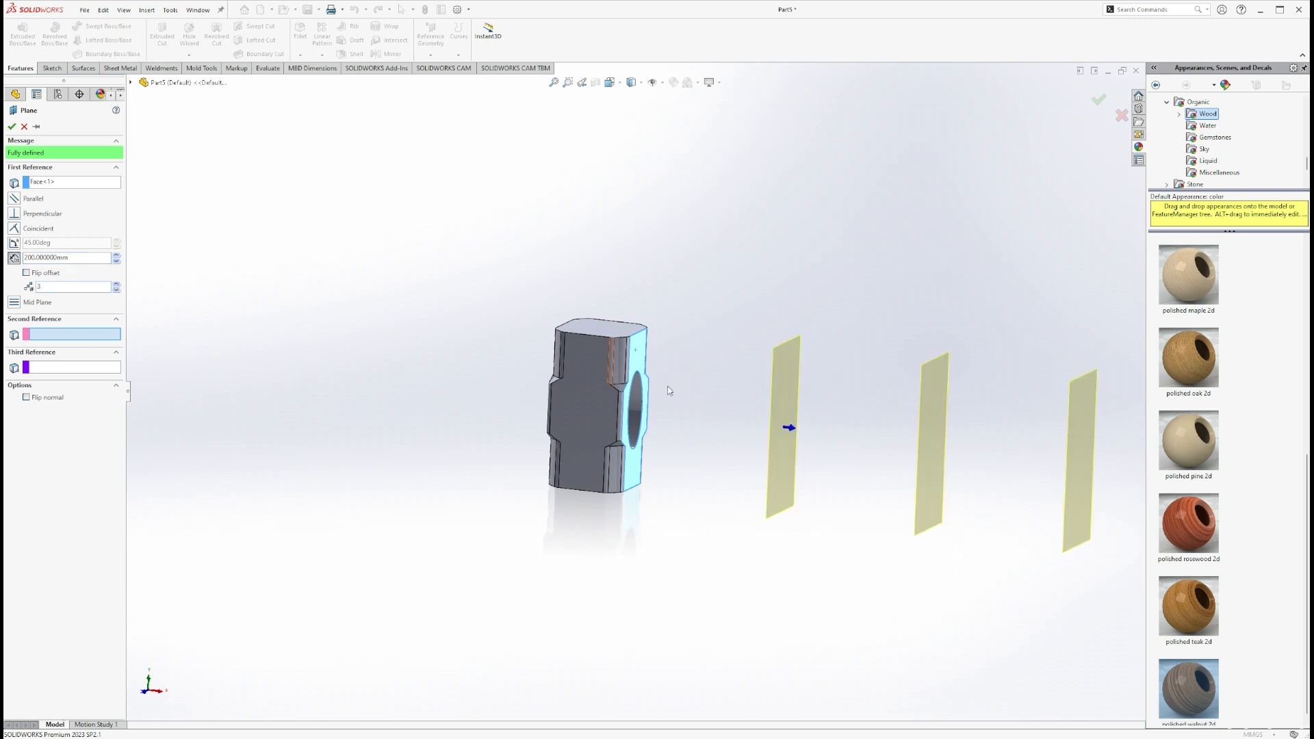
middle_drag(668, 386, 608, 459)
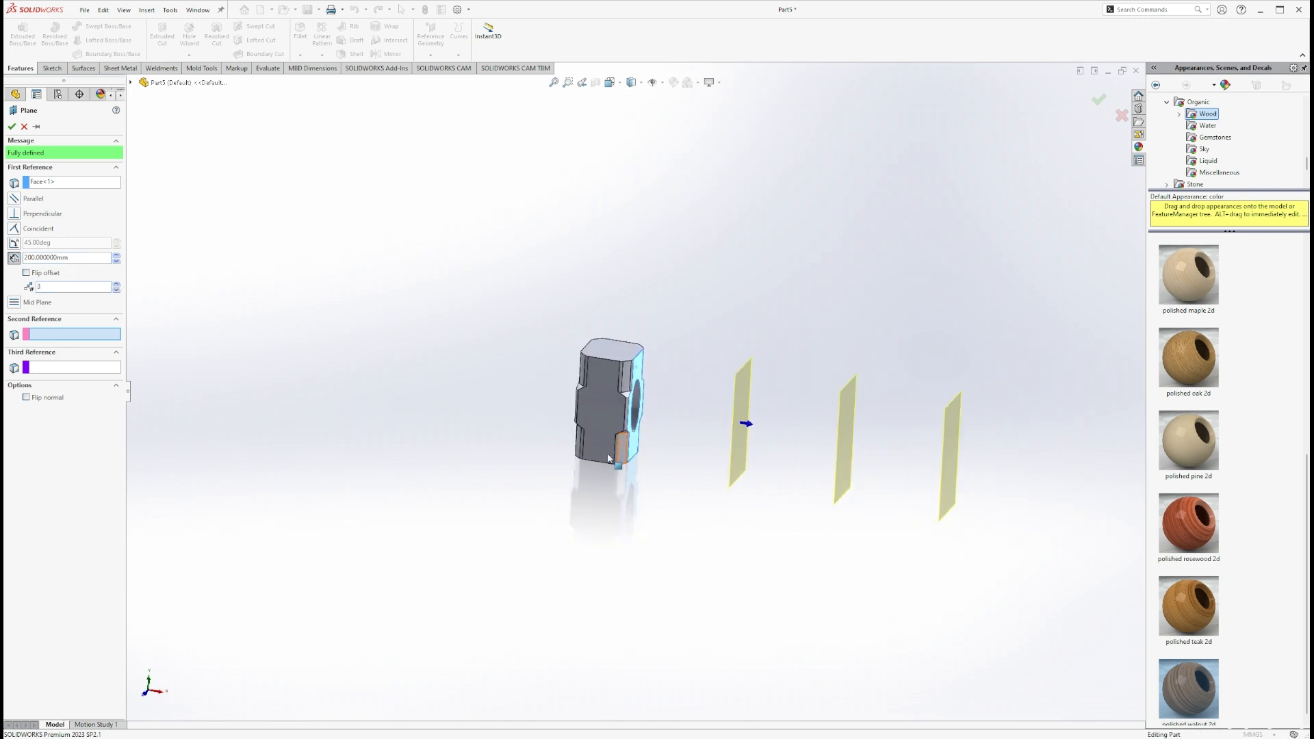
click(14, 128)
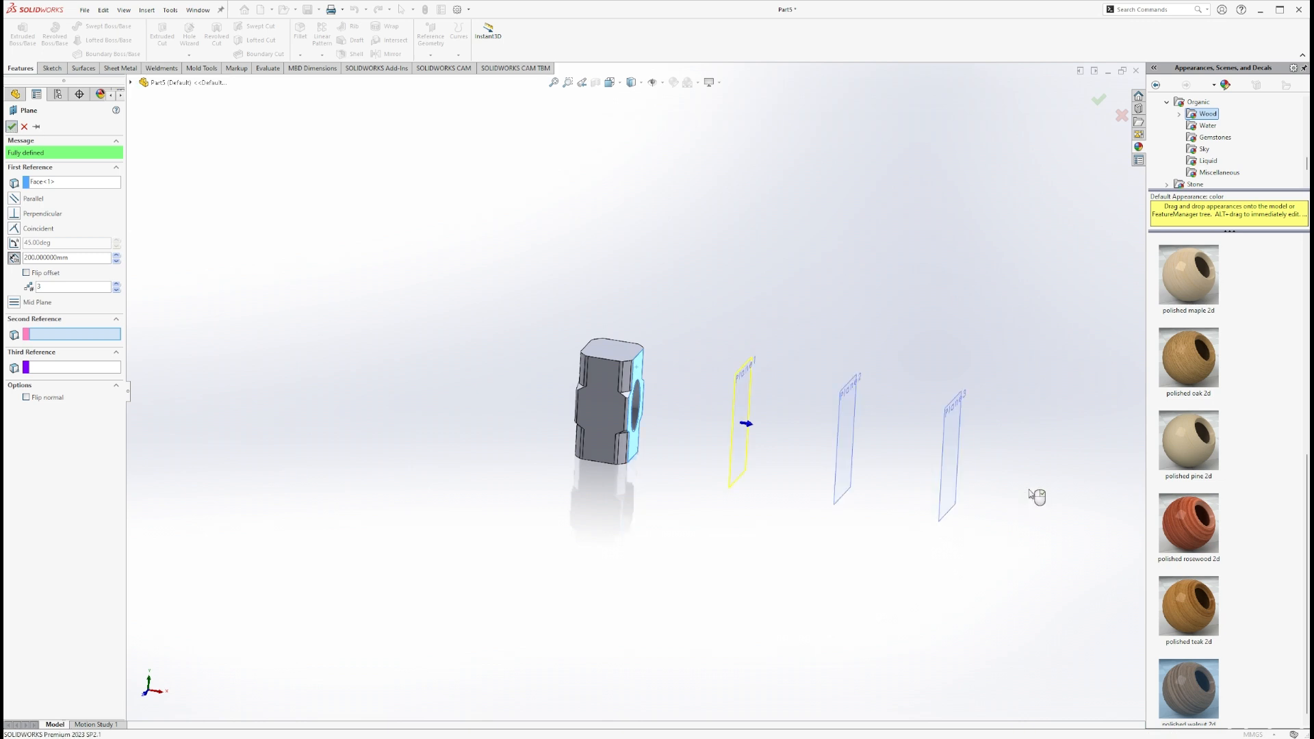
Create a reference plane offset 20 mm outward from the side face opposite the three existing planes
middle_drag(897, 448, 760, 438)
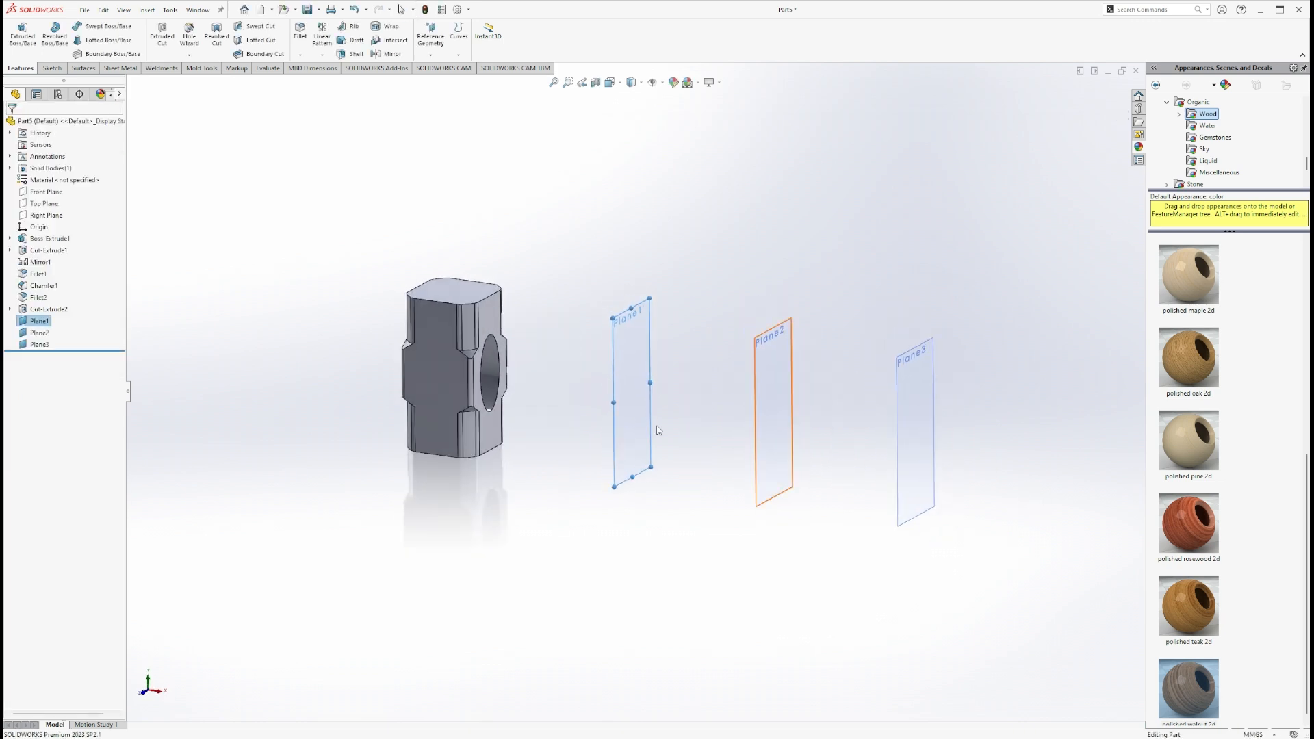
middle_drag(421, 404, 517, 391)
click(432, 310)
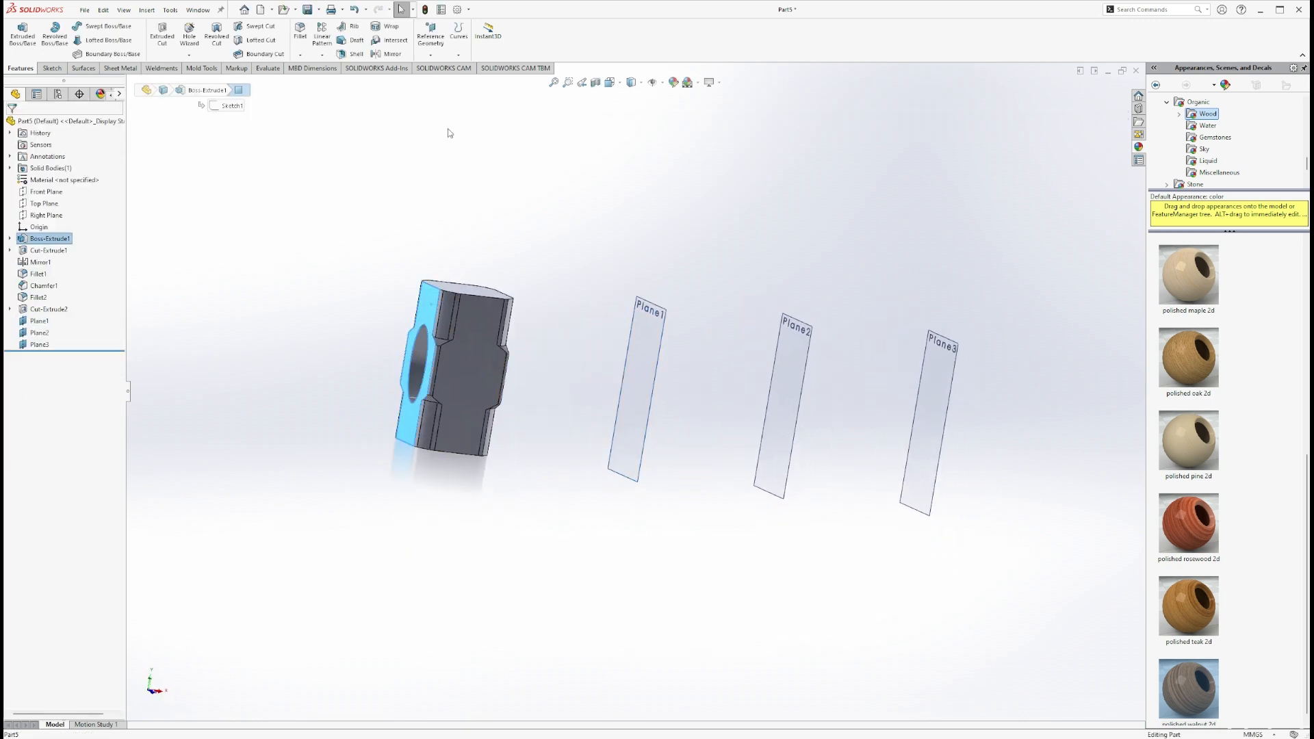
click(430, 34)
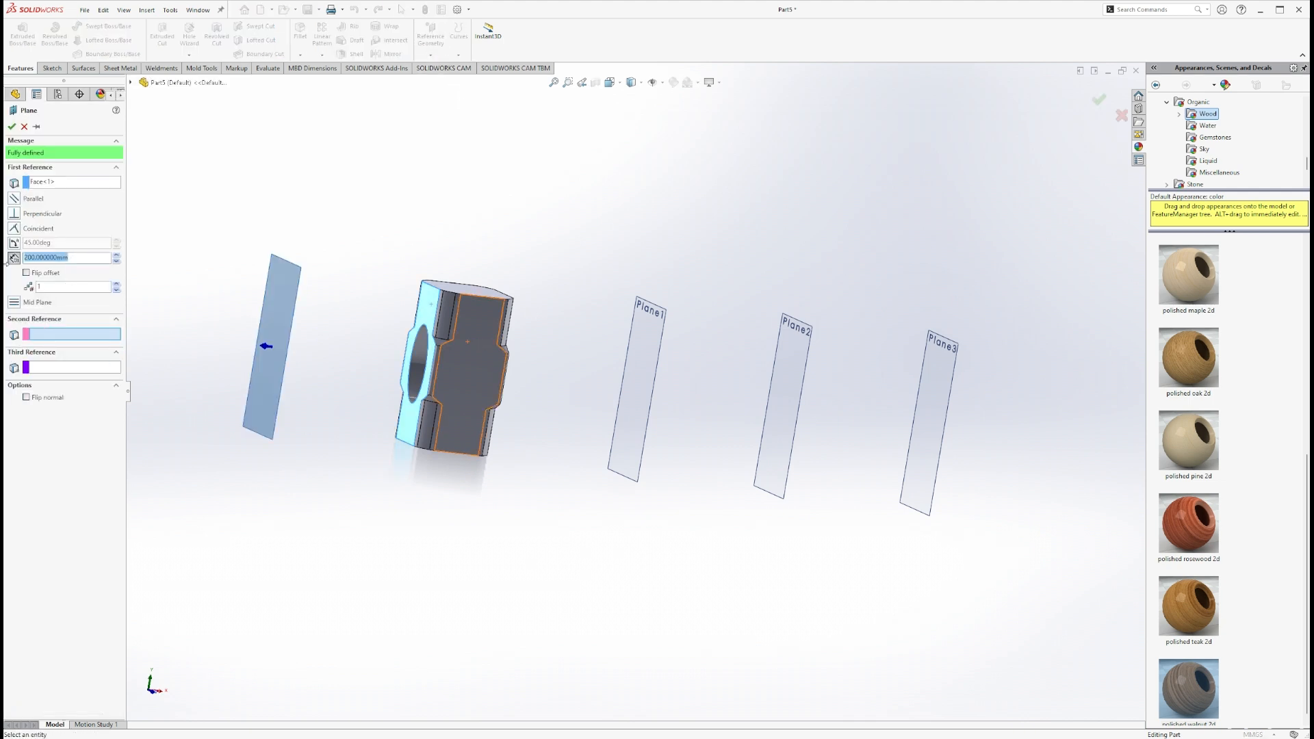
text(20)
key(Return)
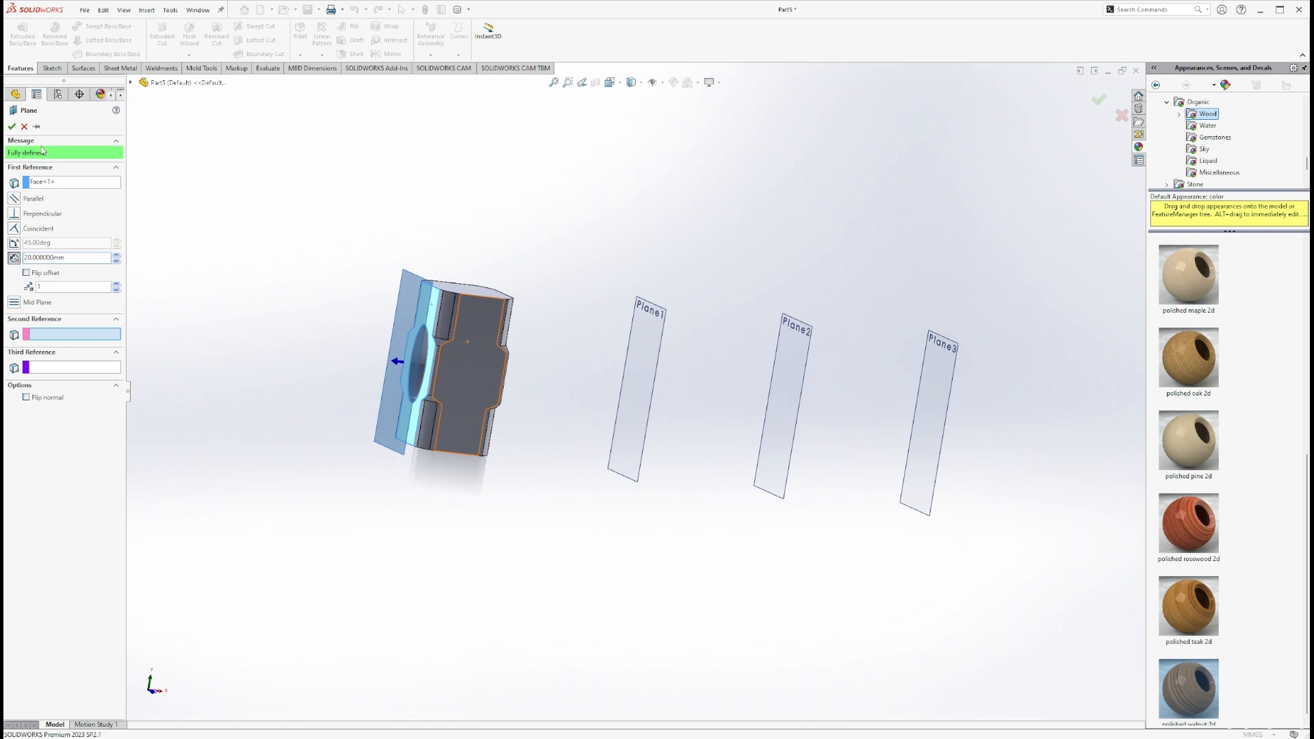
click(11, 126)
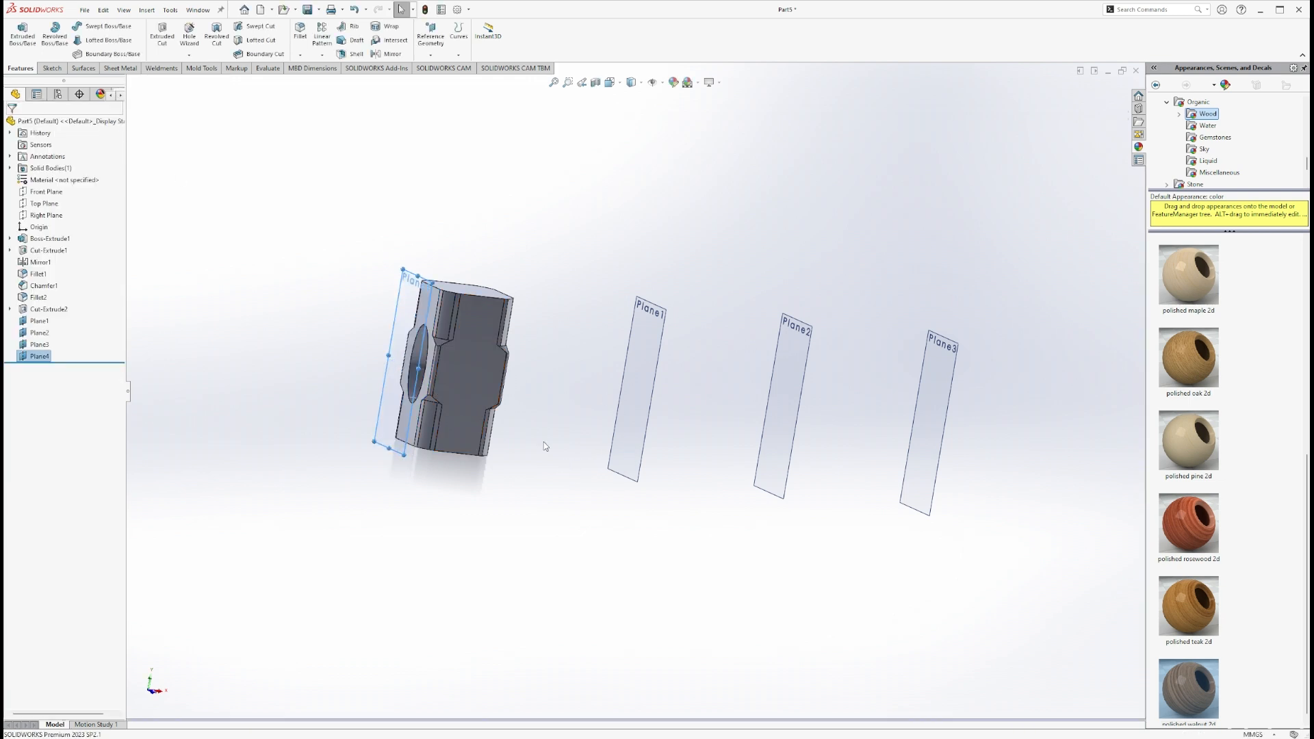
Sketch on the side face nearest the three spaced planes, convert the elliptical hole's edge into the sketch, and exit it
middle_drag(542, 446, 487, 479)
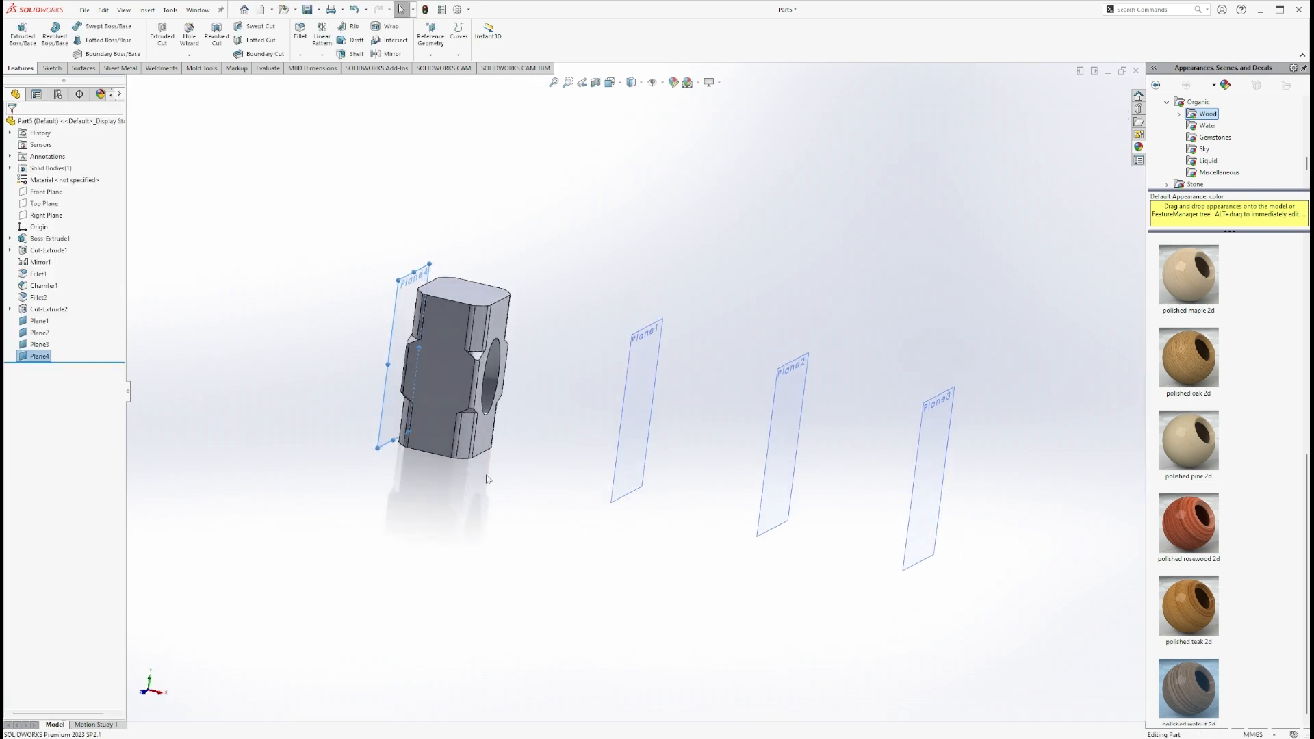
click(502, 323)
click(531, 306)
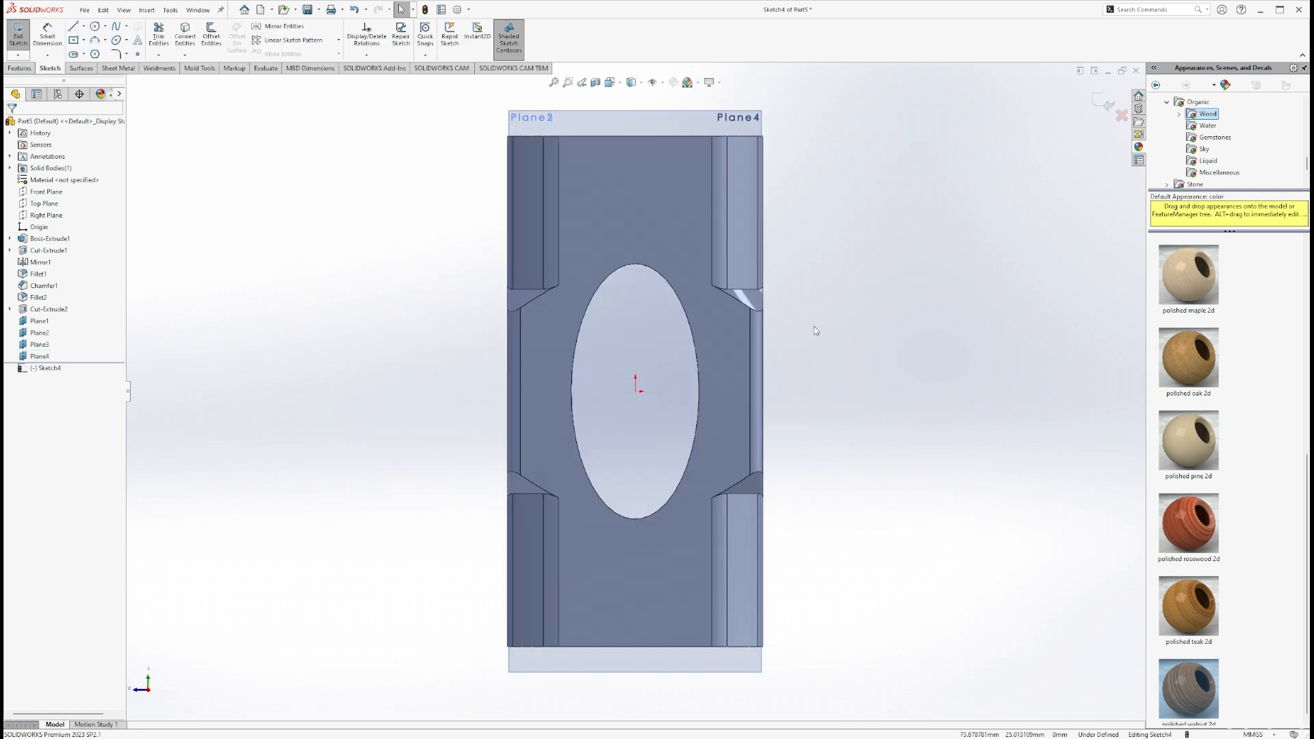
click(676, 294)
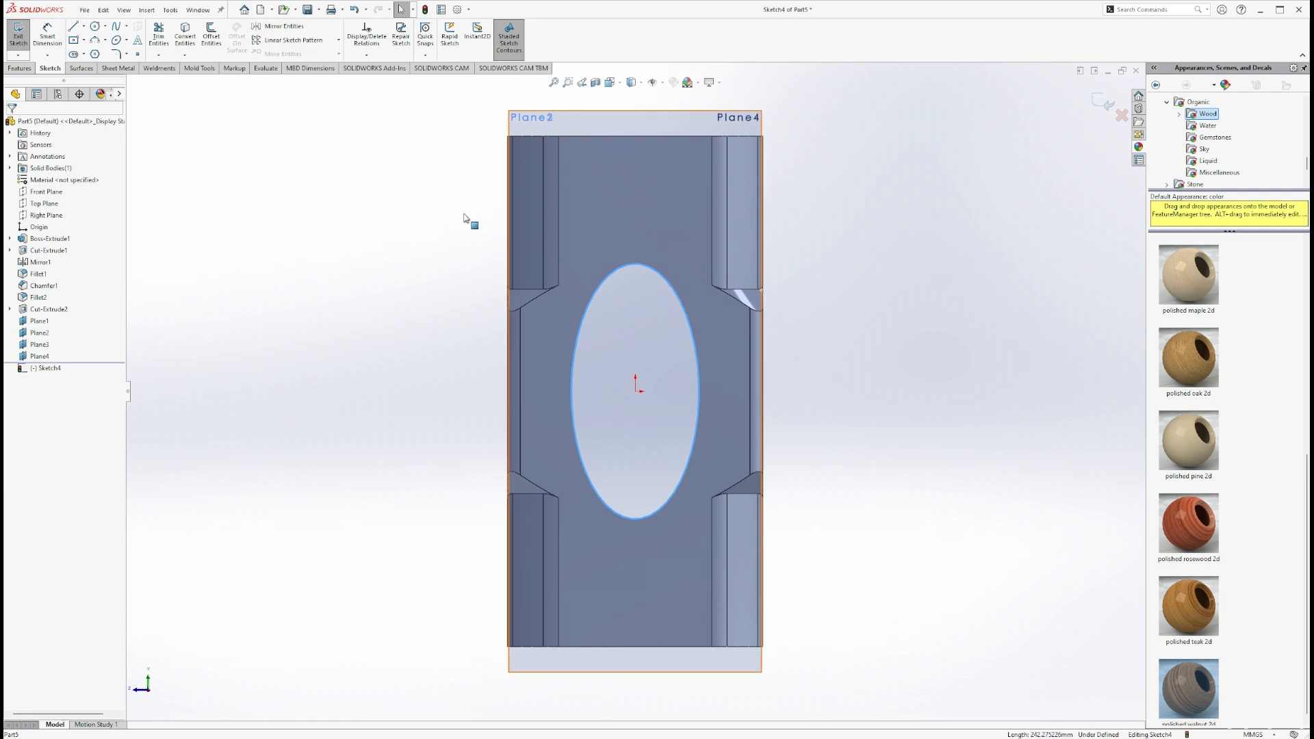
click(185, 35)
middle_drag(357, 354, 453, 378)
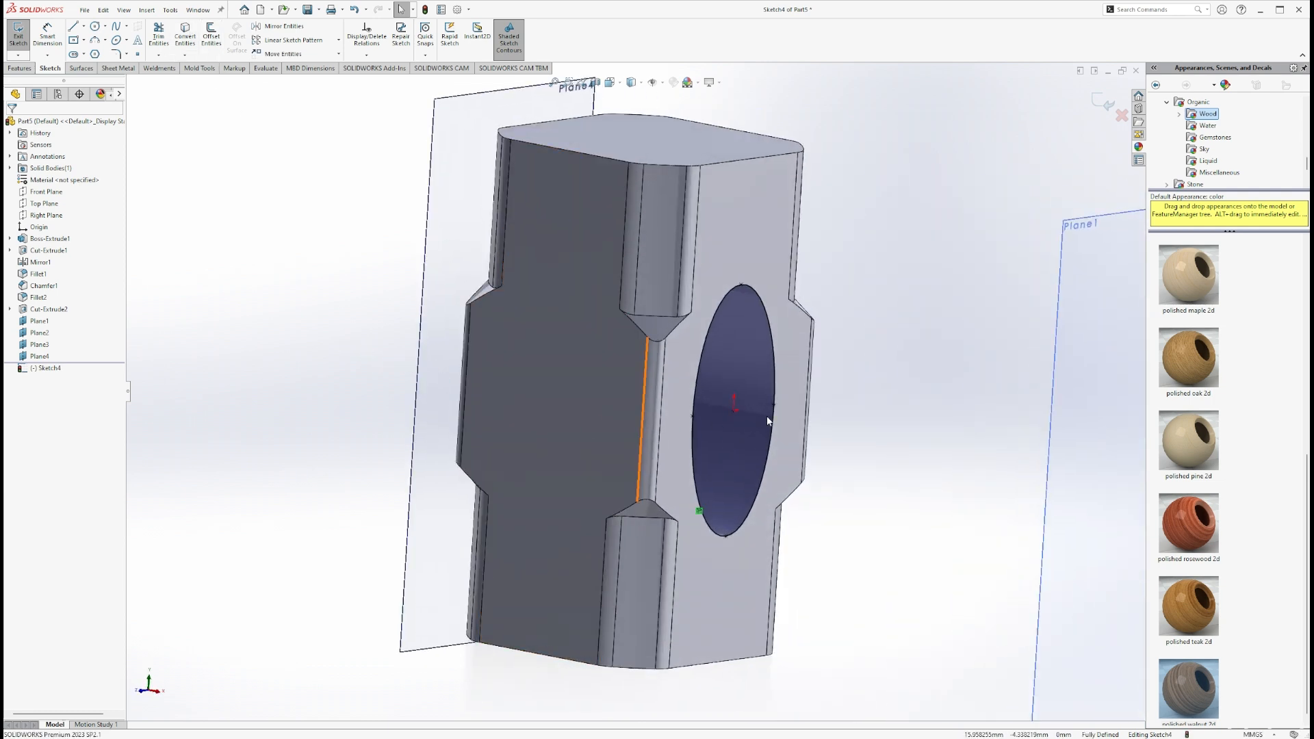
scroll(769, 419, up, 1)
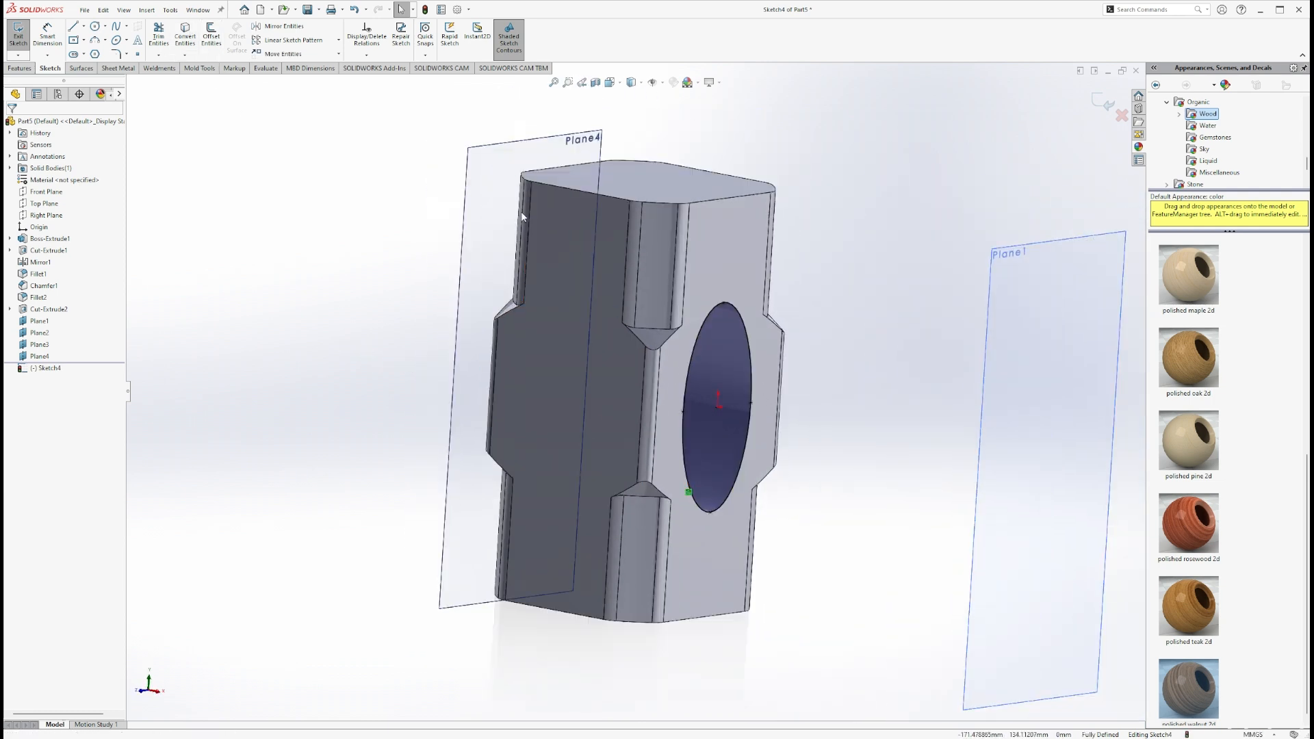
click(1102, 102)
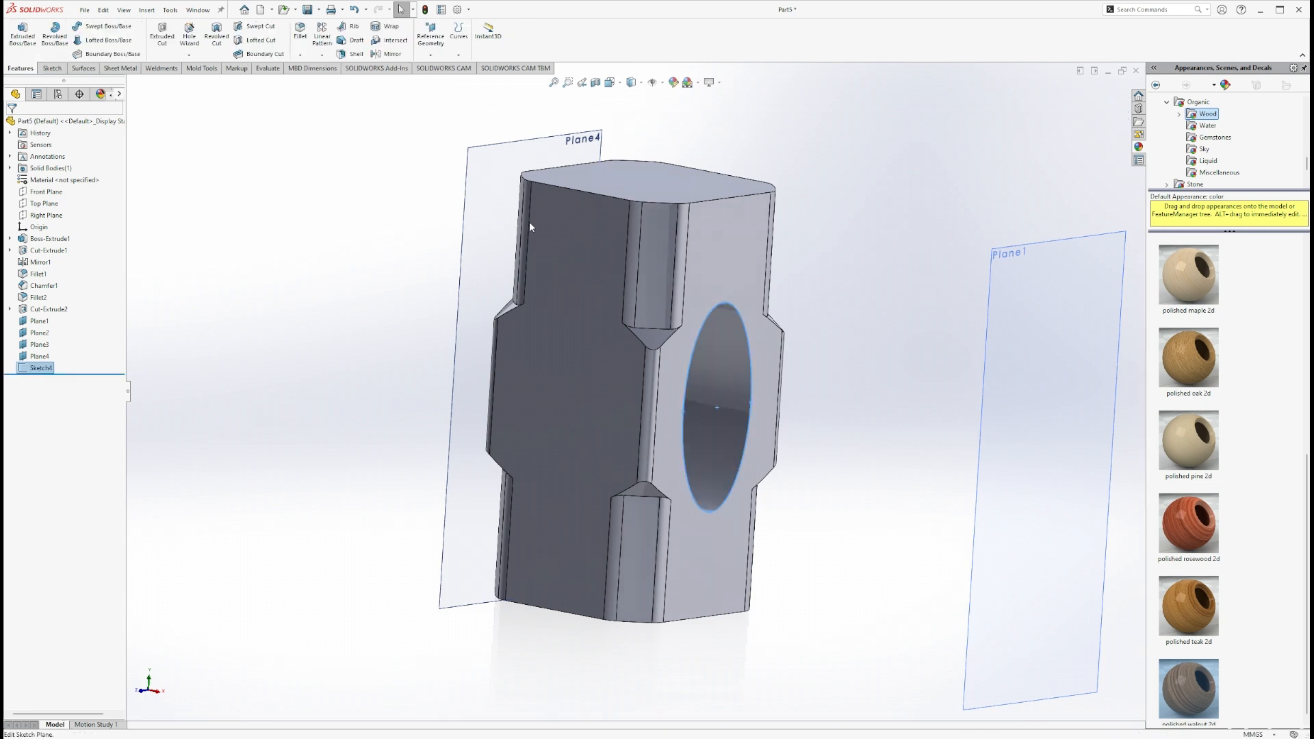
click(430, 202)
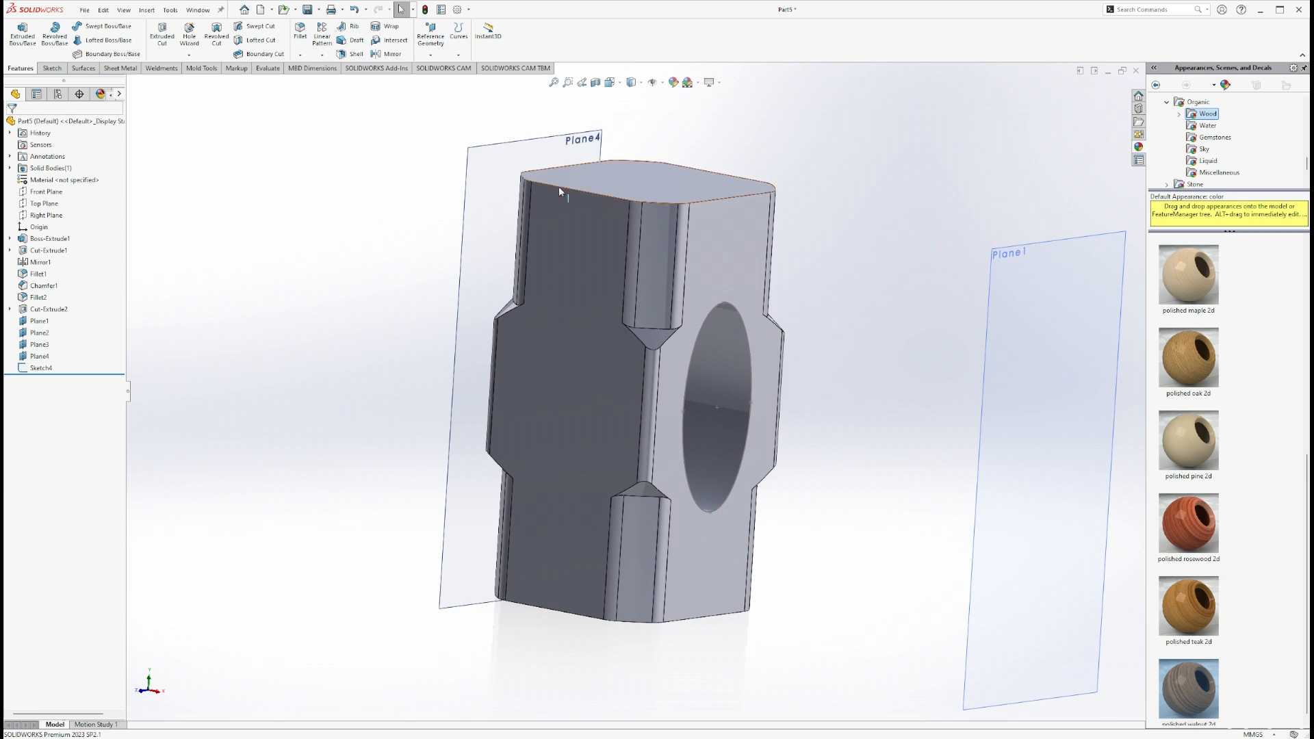
Sketch on the opposite side face, convert the elliptical hole's edge into the sketch, and exit it
mouse_move(559, 186)
middle_down()
mouse_move(551, 200)
mouse_move(581, 215)
middle_up()
click(576, 255)
click(597, 240)
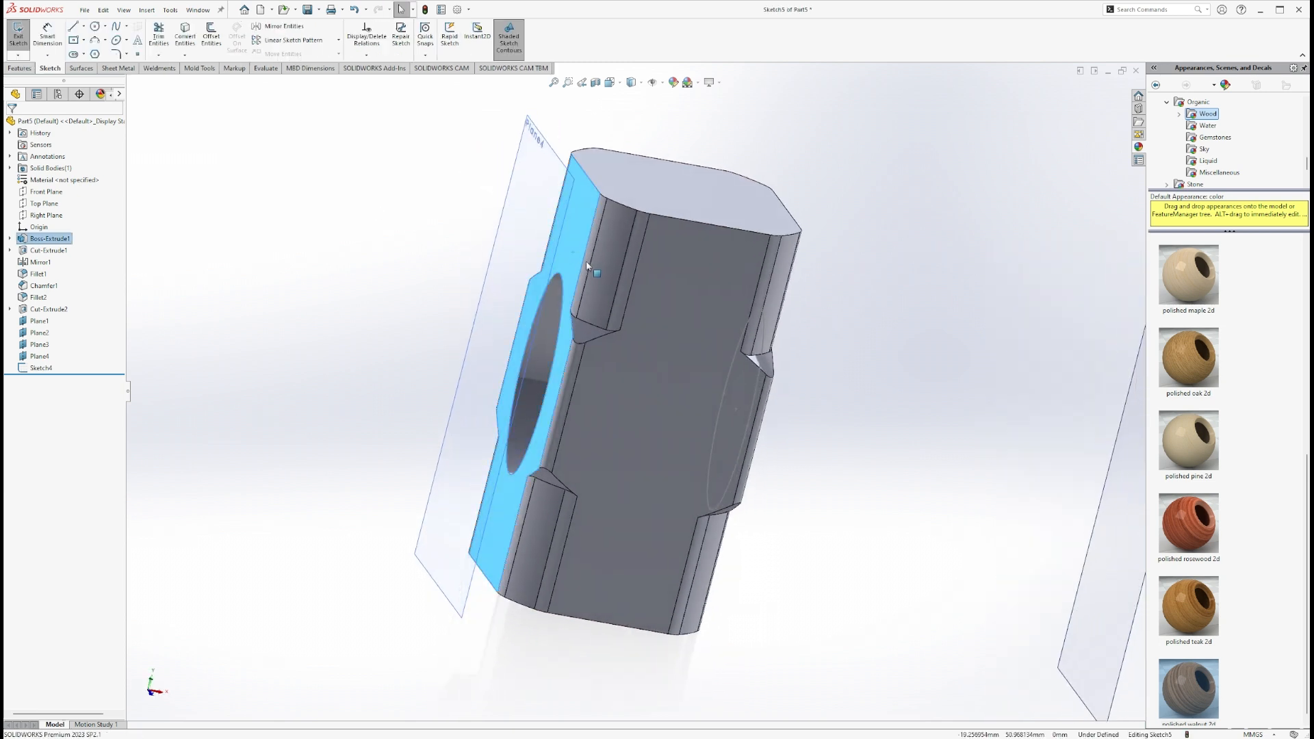
click(652, 282)
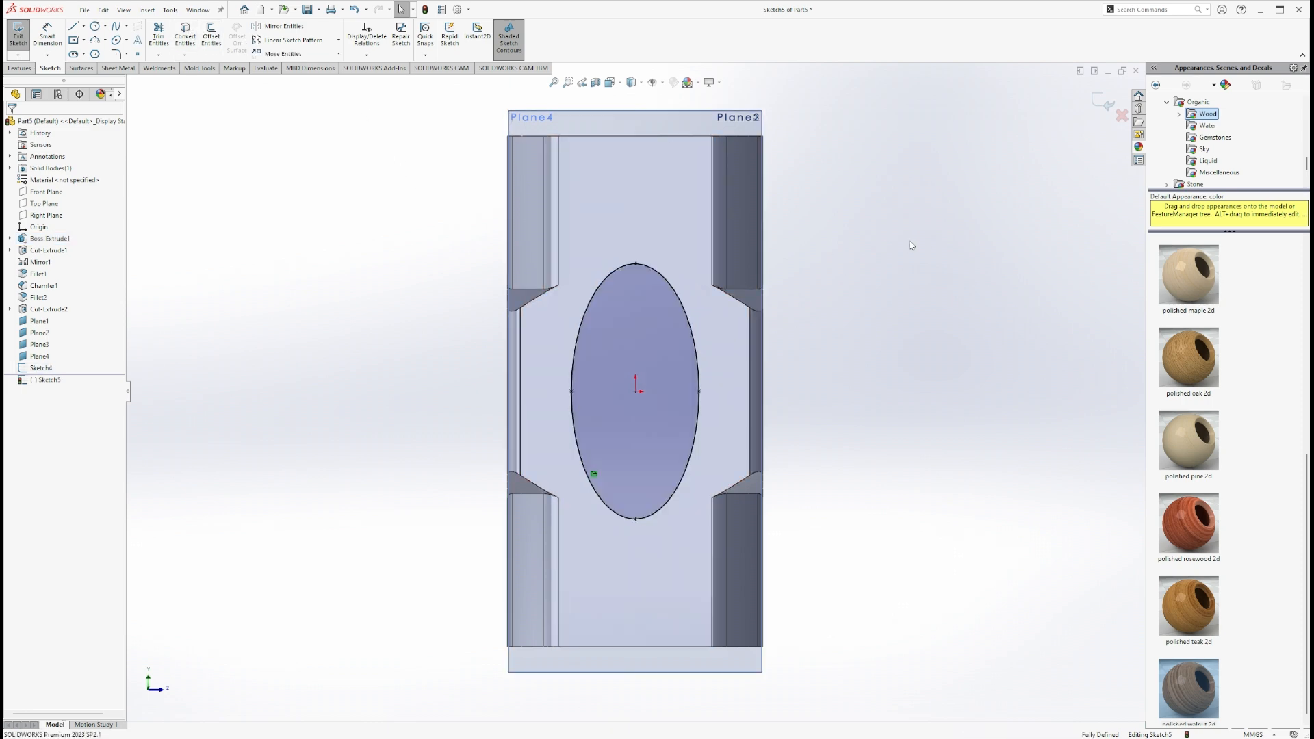
mouse_move(910, 249)
middle_down()
mouse_move(720, 276)
mouse_move(758, 301)
middle_up()
click(1103, 102)
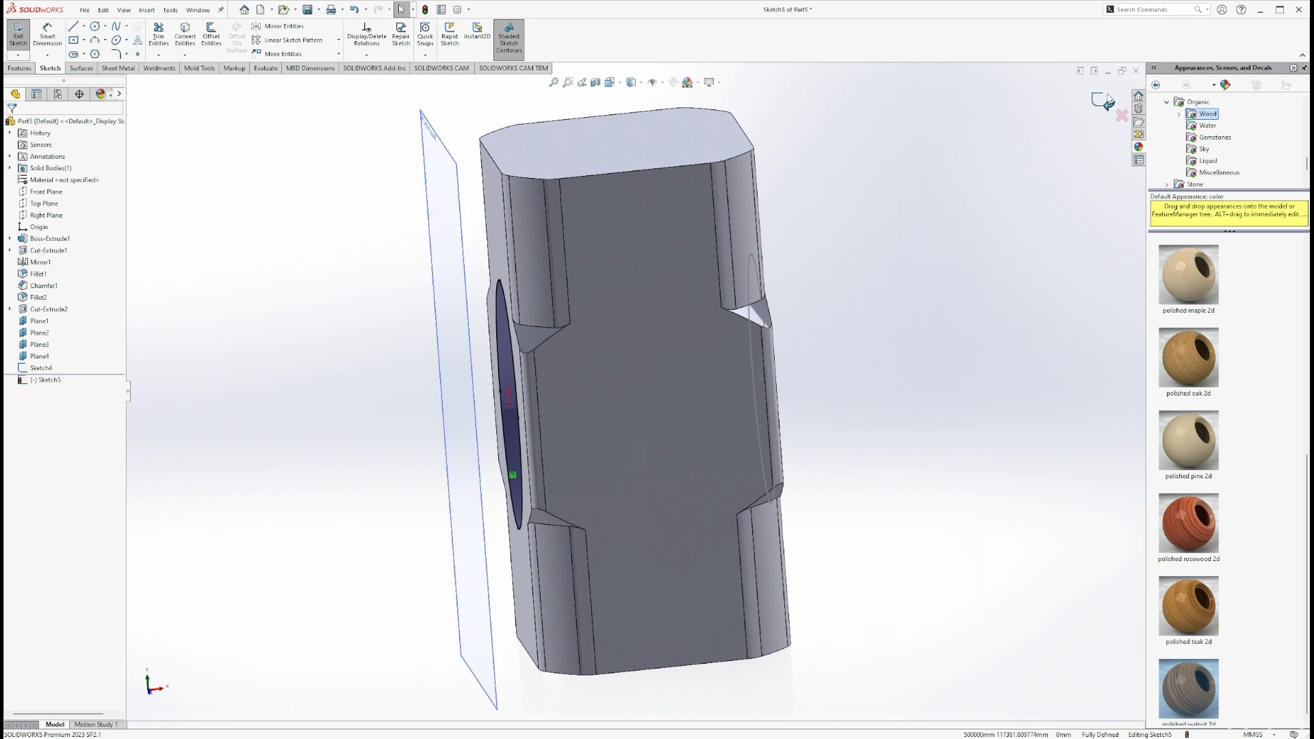
Start a sketch on Plane4, the 20 mm offset plane, and convert the elliptical hole outline into it
click(441, 207)
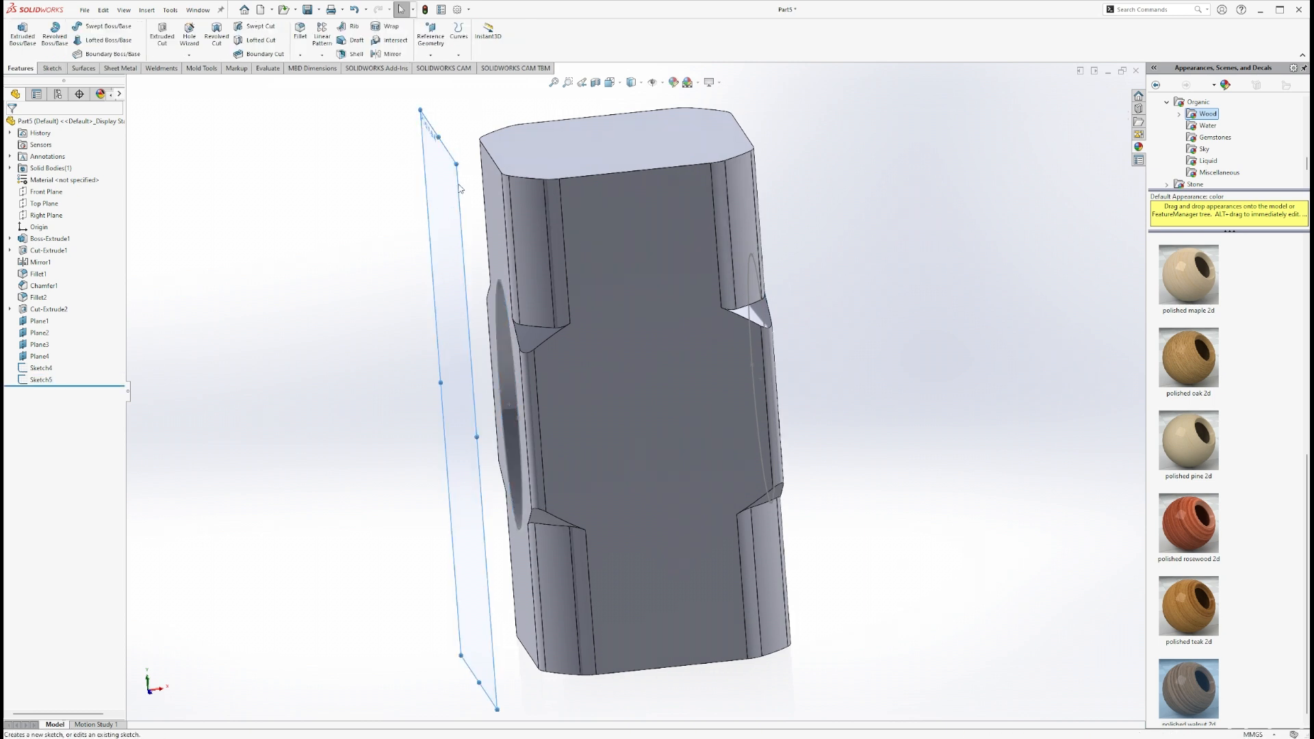
click(466, 187)
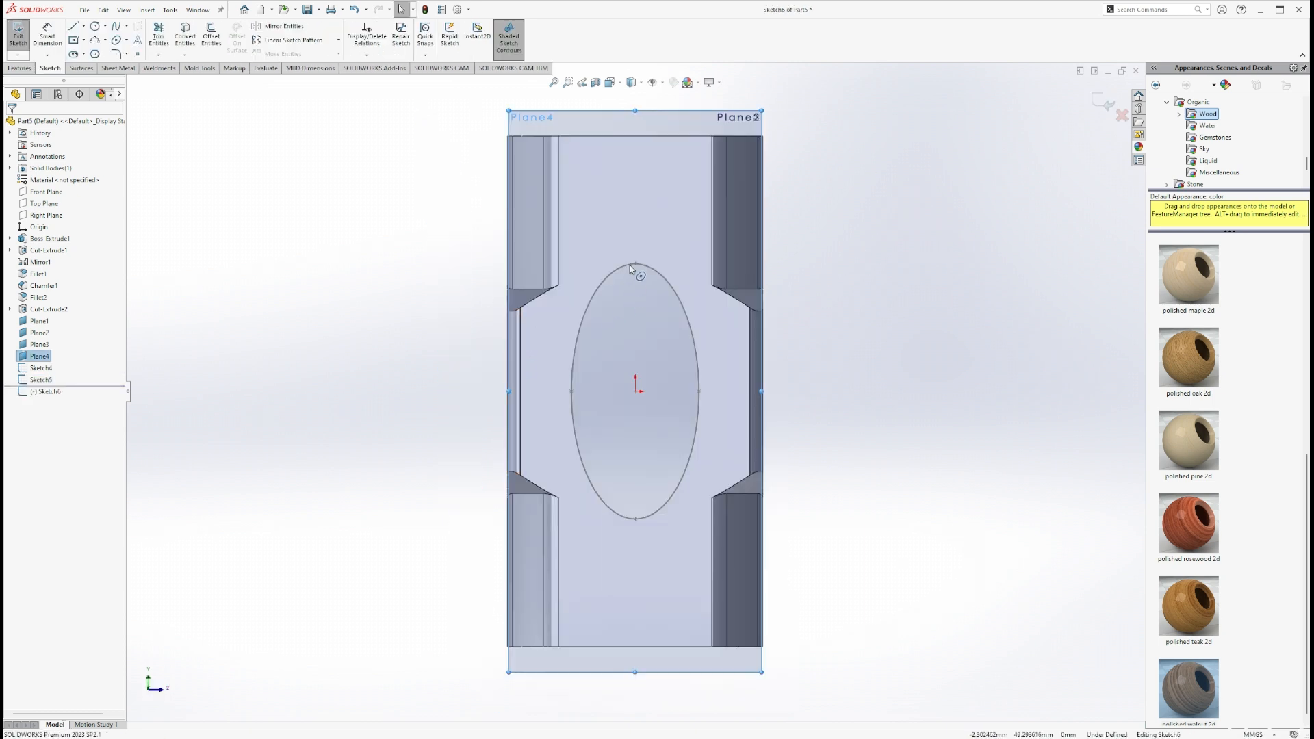
click(625, 269)
click(184, 34)
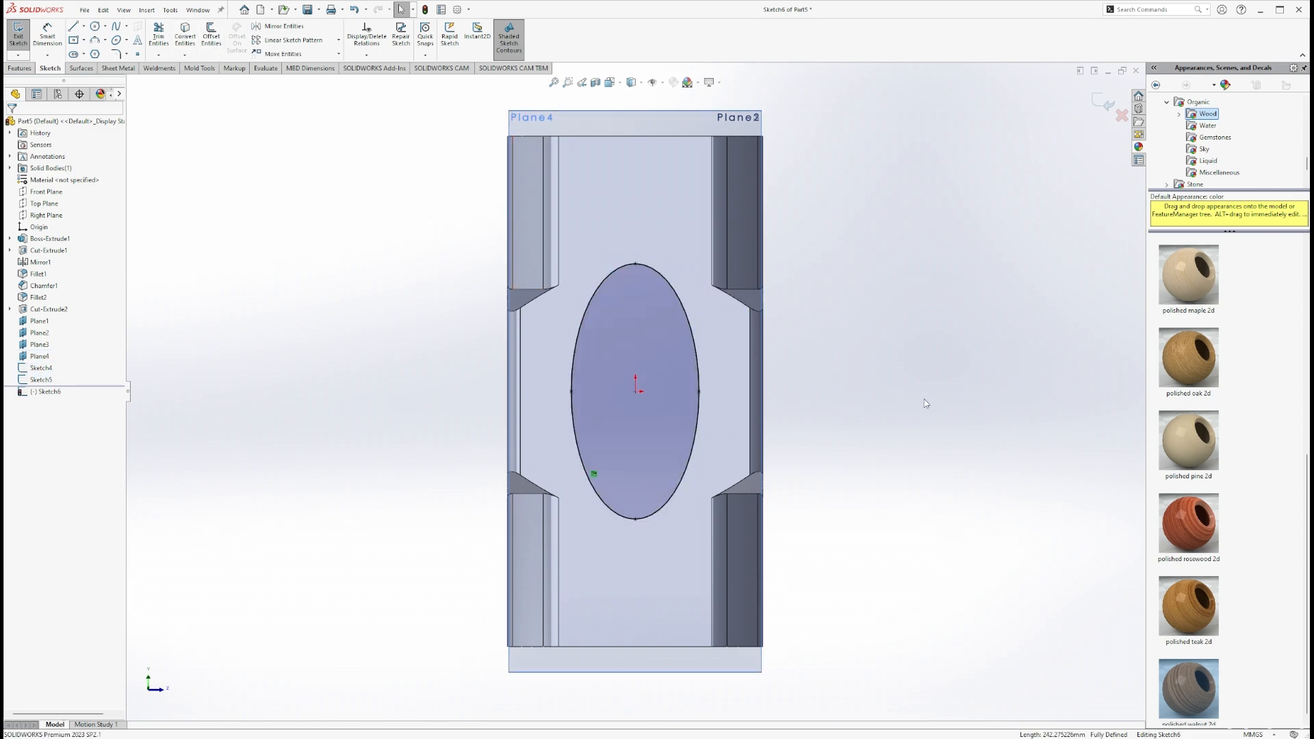
middle_drag(912, 403, 462, 282)
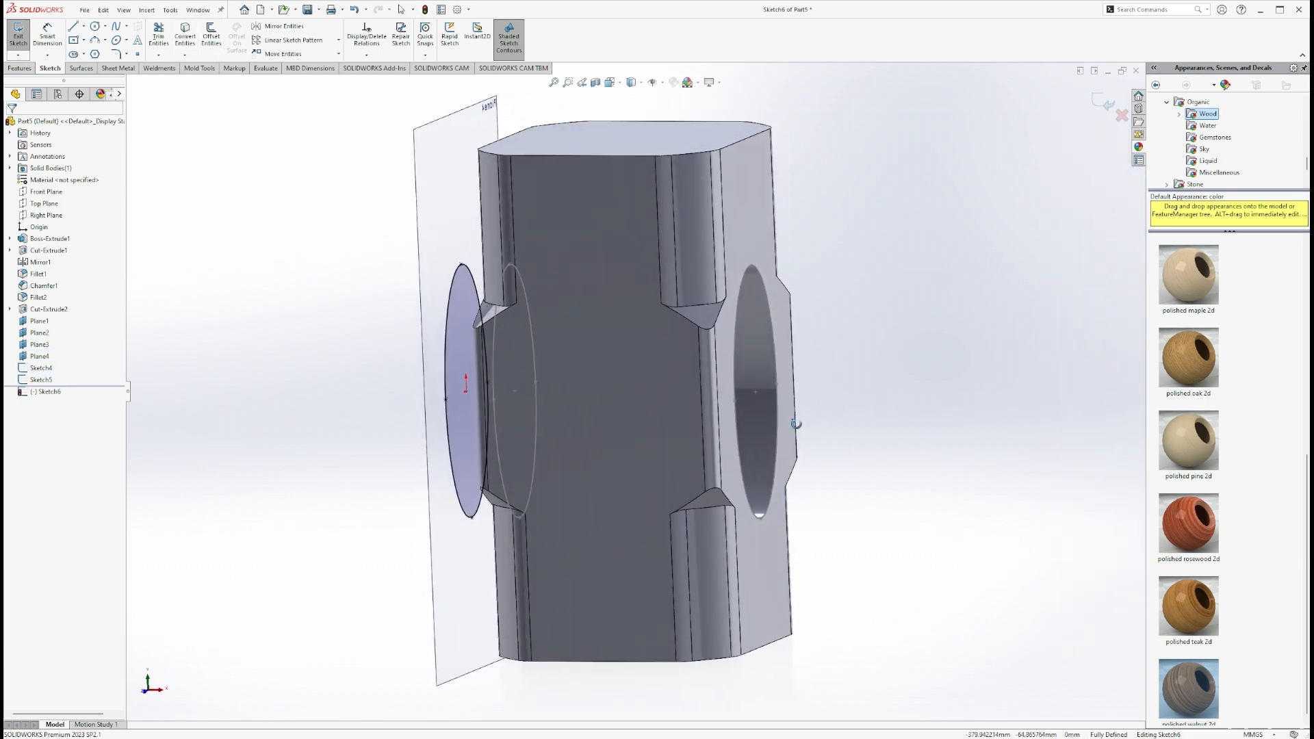
Offset the converted ellipse 10 mm outward, turn the original ellipse into construction geometry, and exit the sketch
click(211, 35)
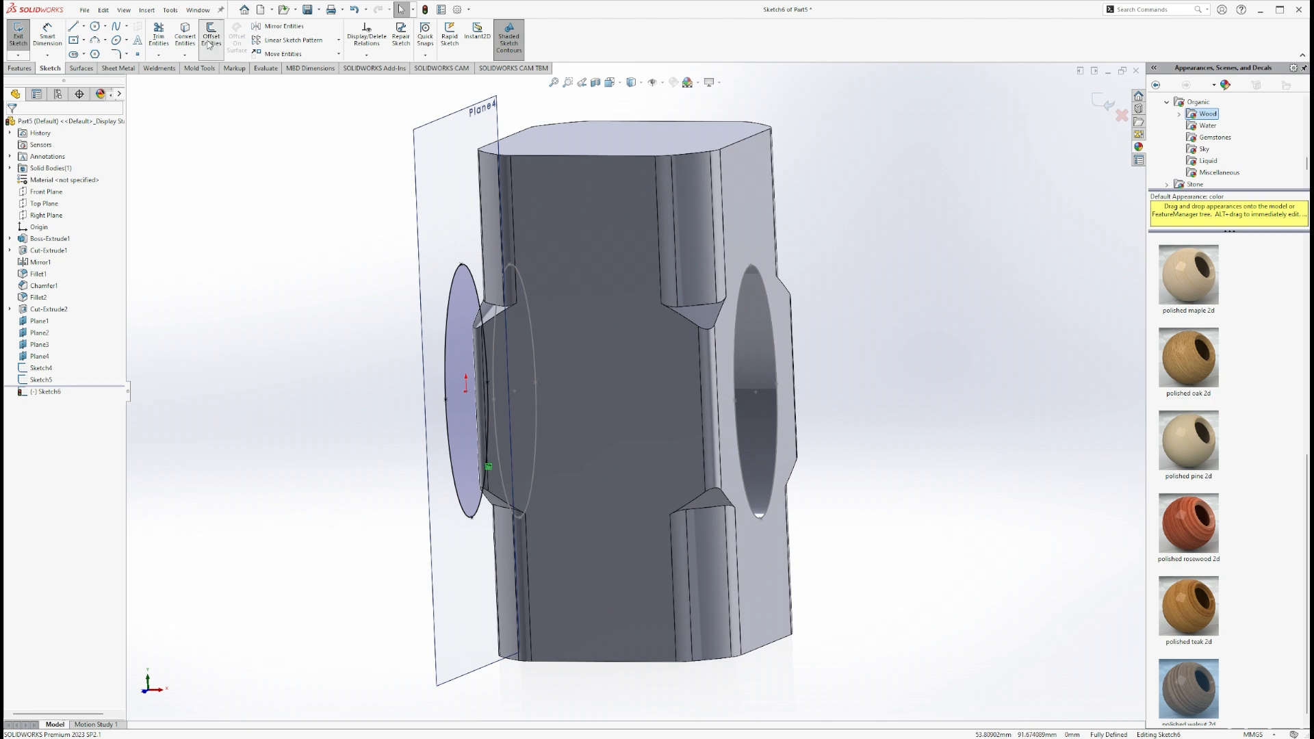
click(453, 286)
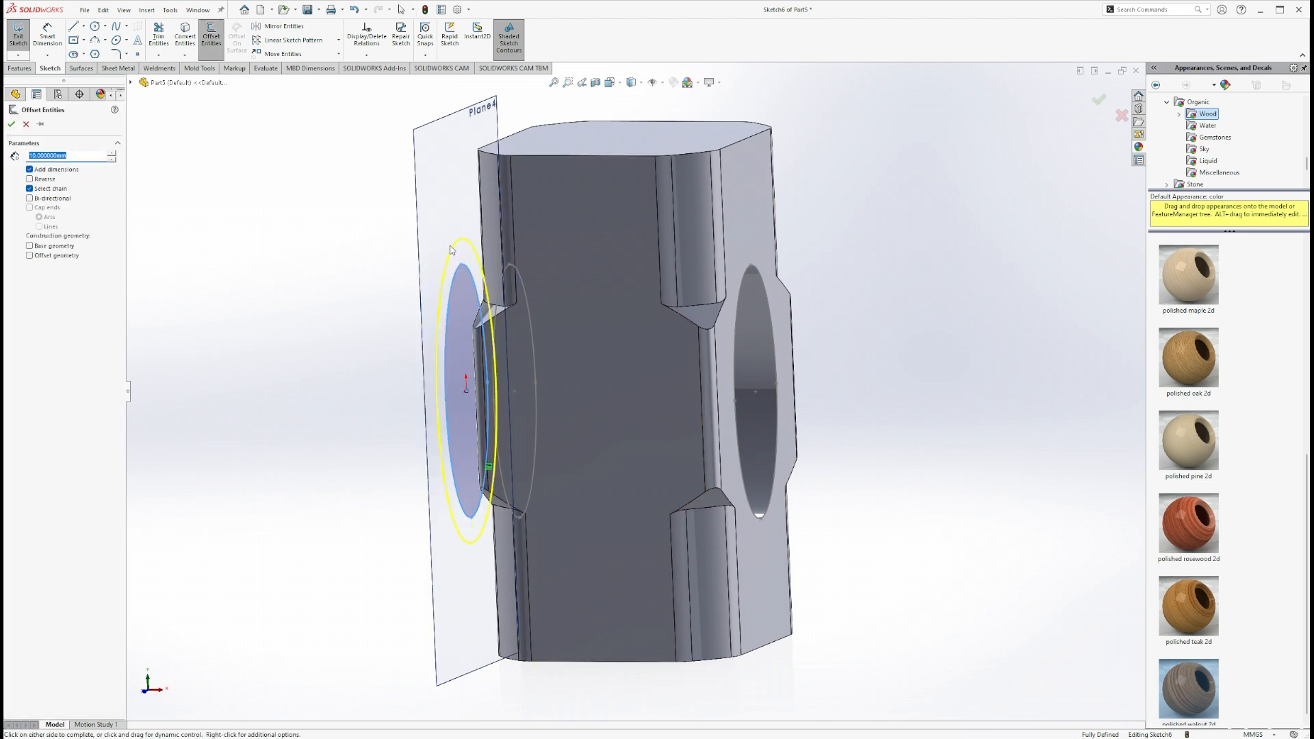
click(455, 285)
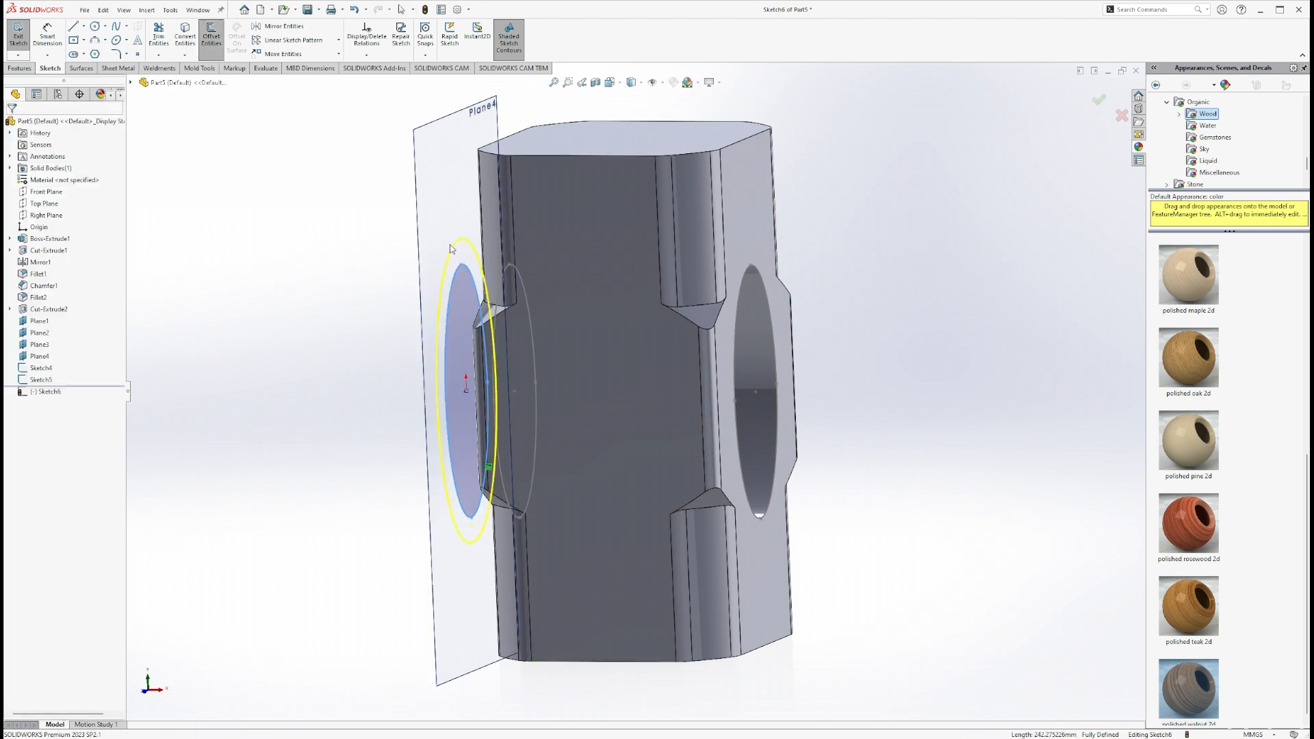
click(457, 283)
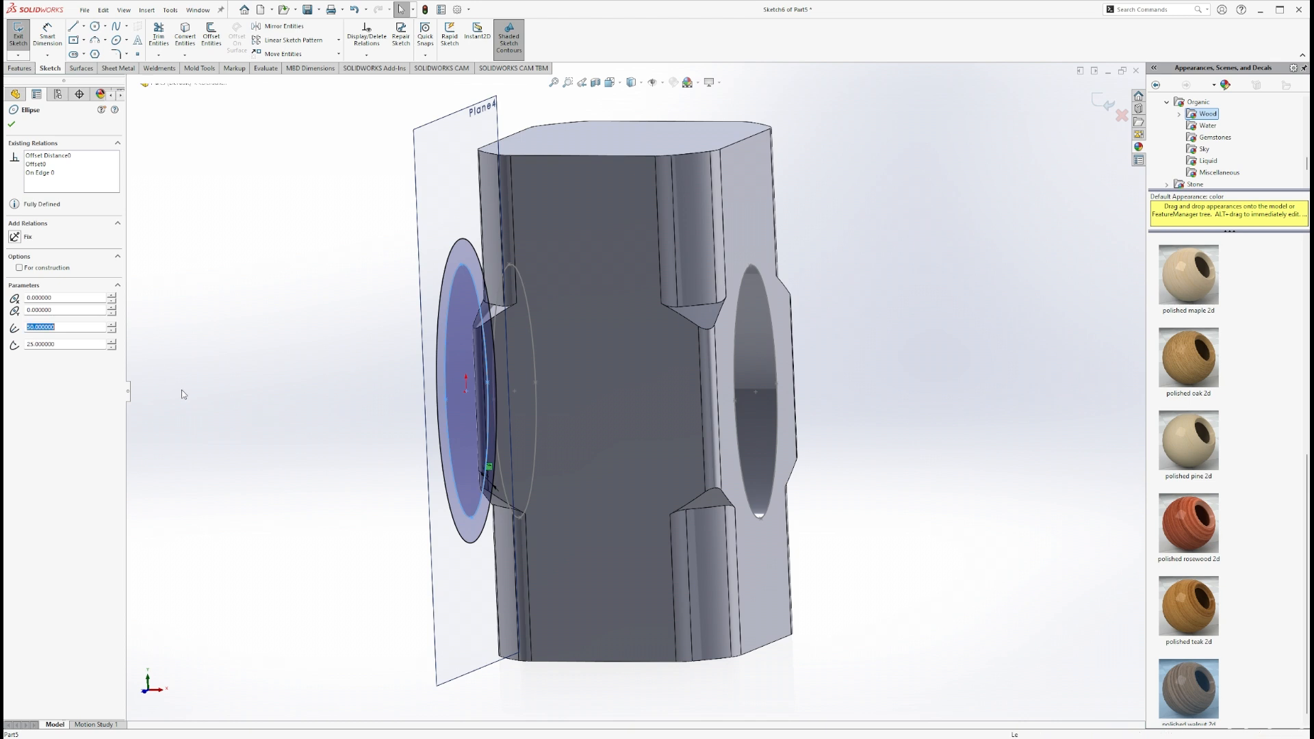
click(20, 269)
click(245, 303)
scroll(474, 425, up, 5)
middle_drag(474, 426, 781, 409)
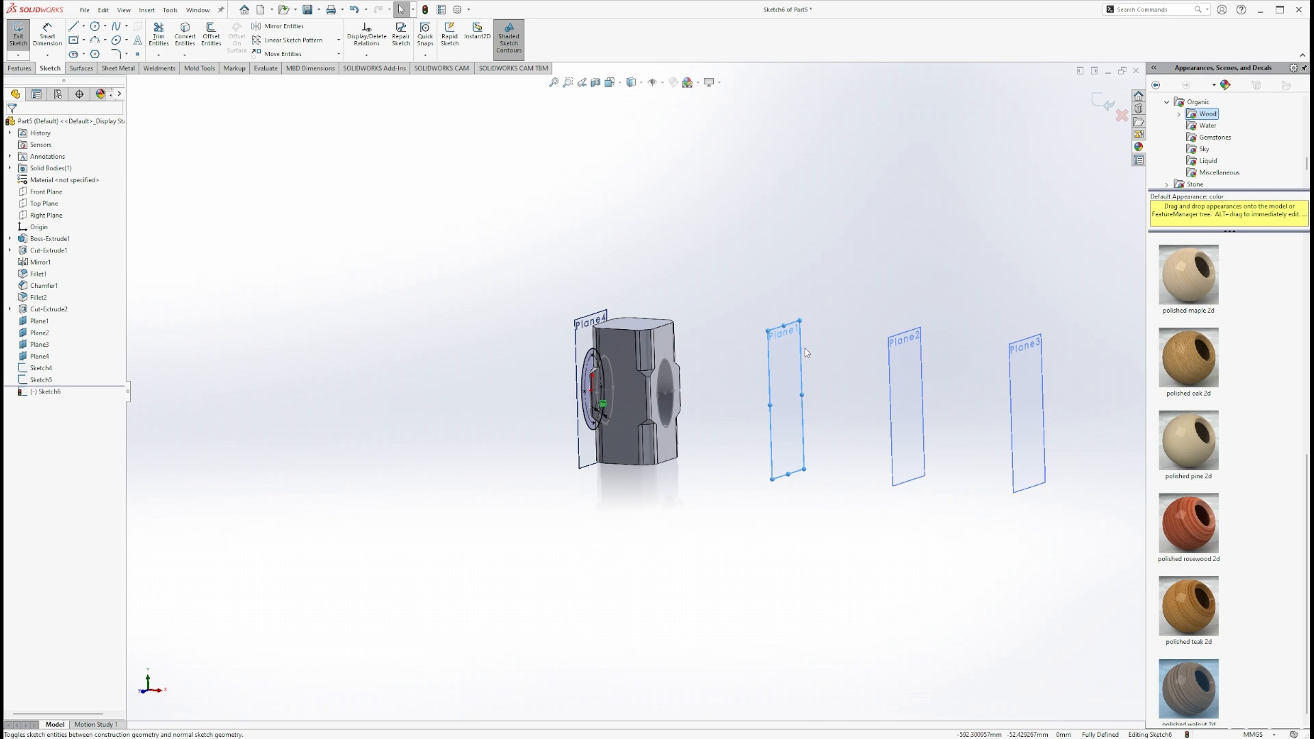
click(1098, 101)
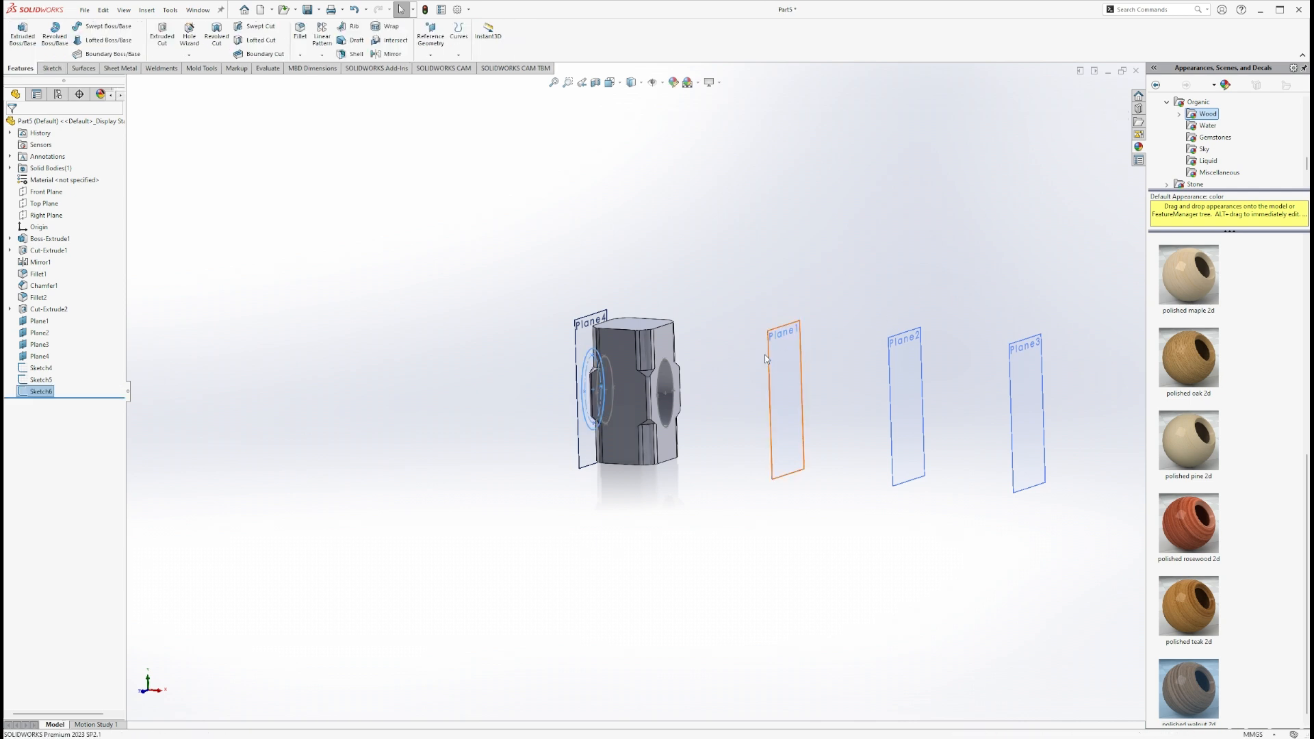
On Plane1, sketch an ellipse centred on the origin, about 42 mm wide and 72 mm high
click(797, 333)
scroll(727, 432, up, 2)
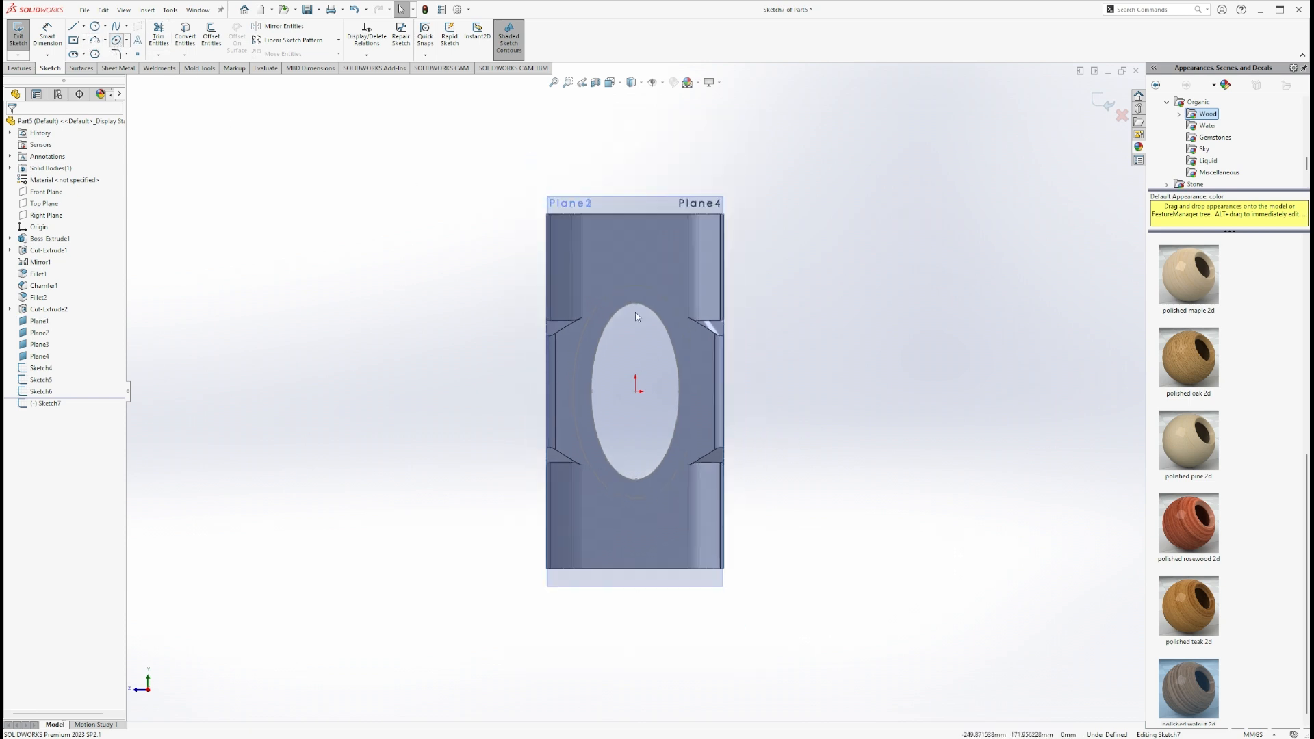
click(636, 391)
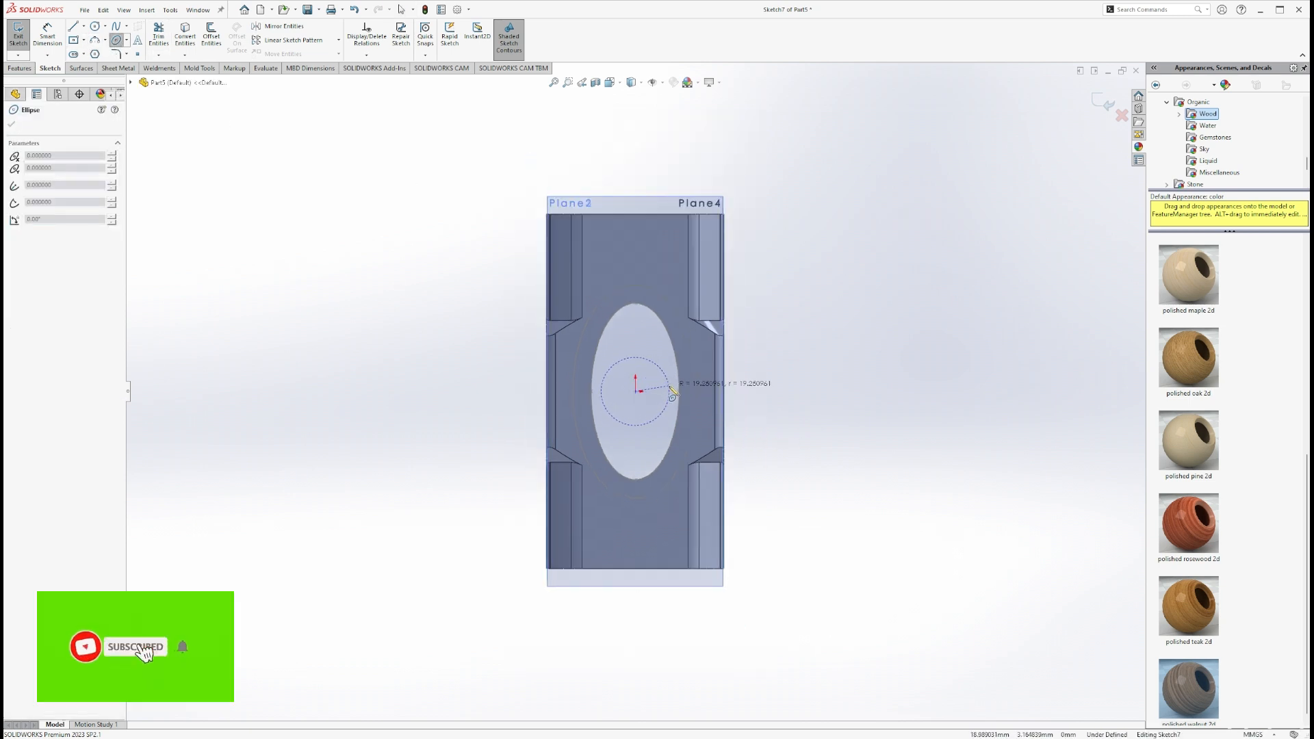
click(674, 391)
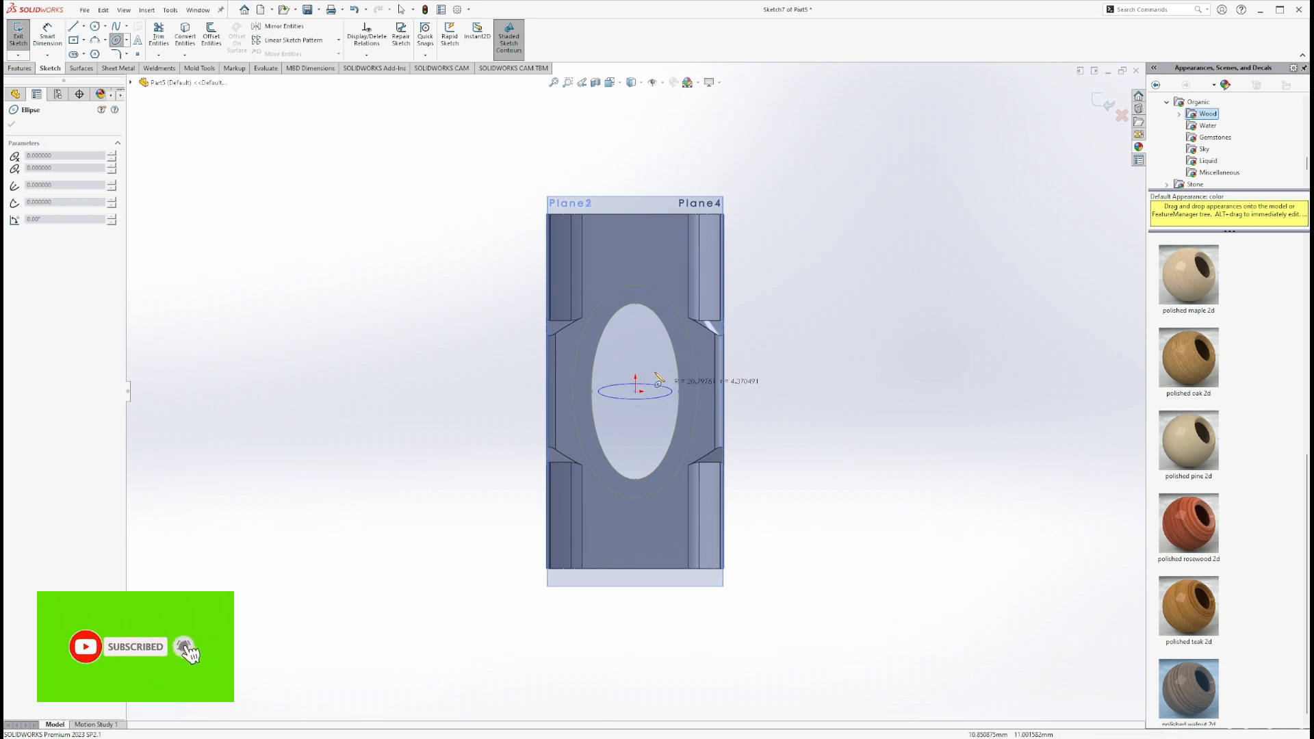
click(637, 328)
key(Escape)
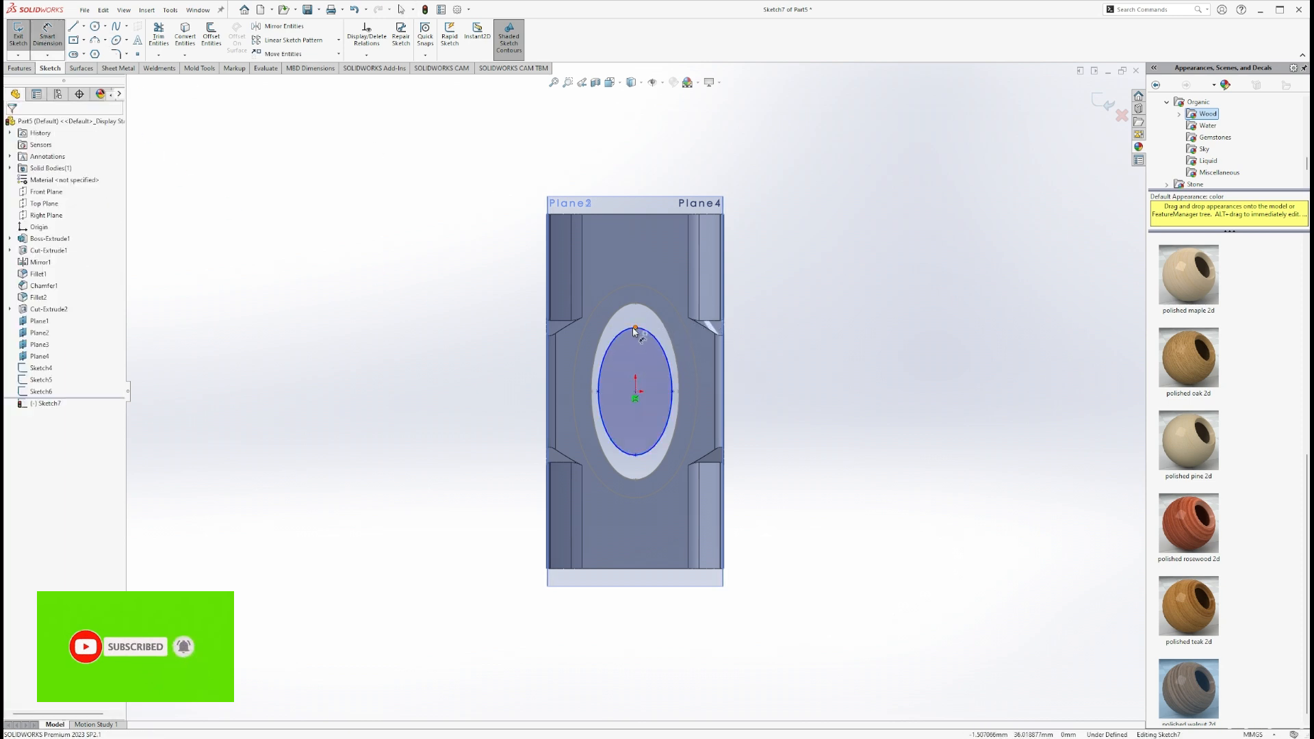
Dimension the new ellipse's height between its upper and lower points as 80 mm
click(635, 328)
click(635, 454)
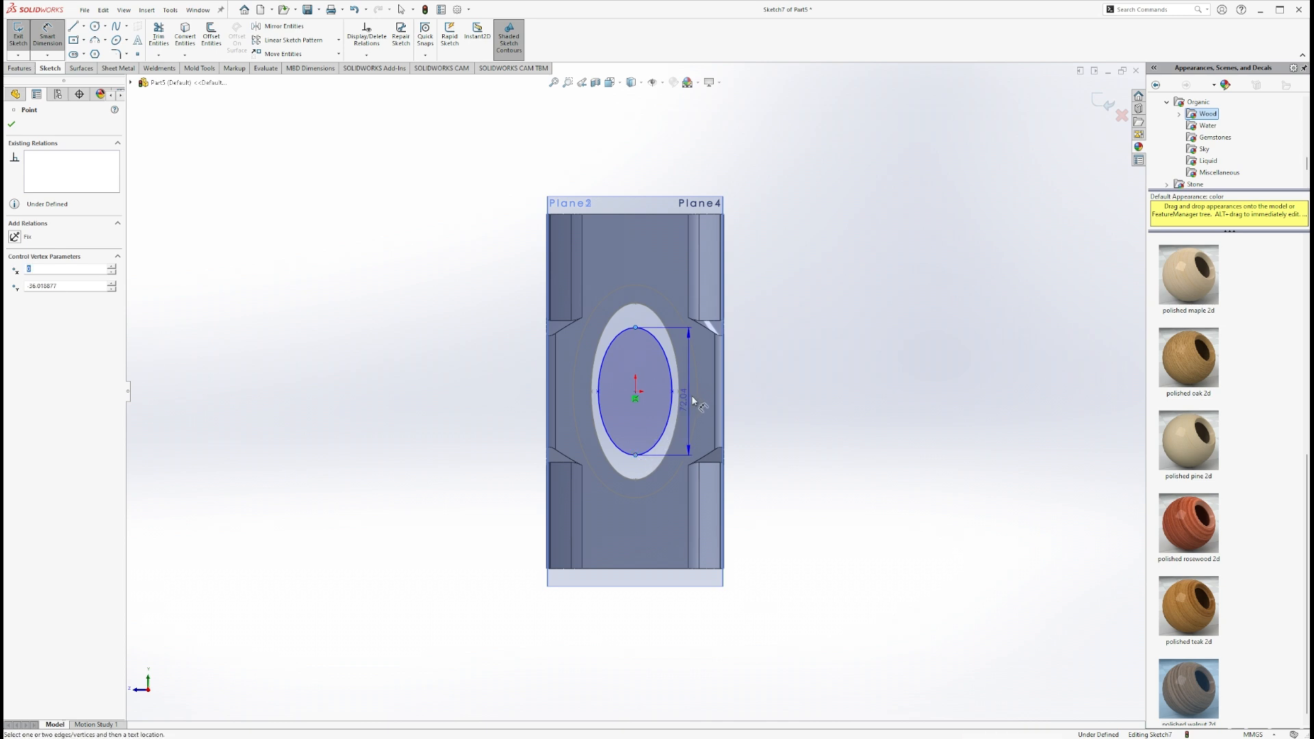
click(705, 397)
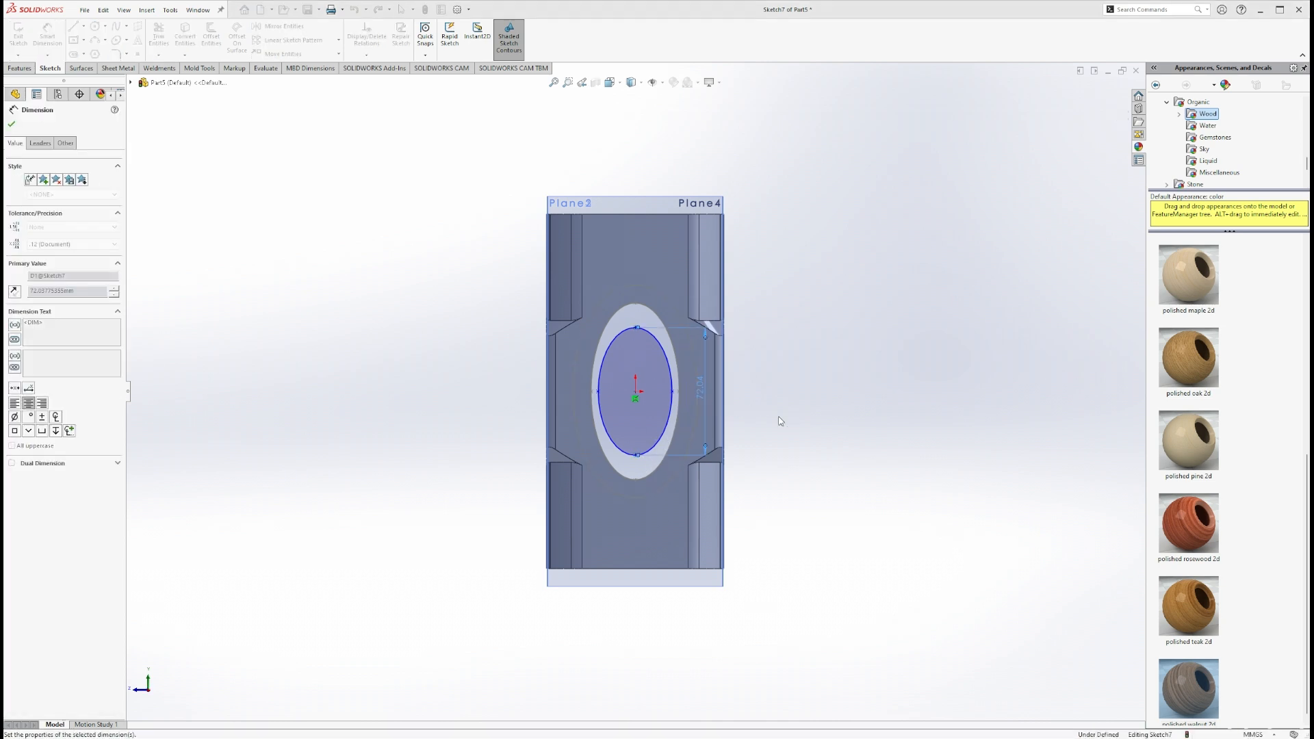
key(Return)
Dimension the Plane1 ellipse's width between its side points as 70 mm and exit the sketch
click(674, 393)
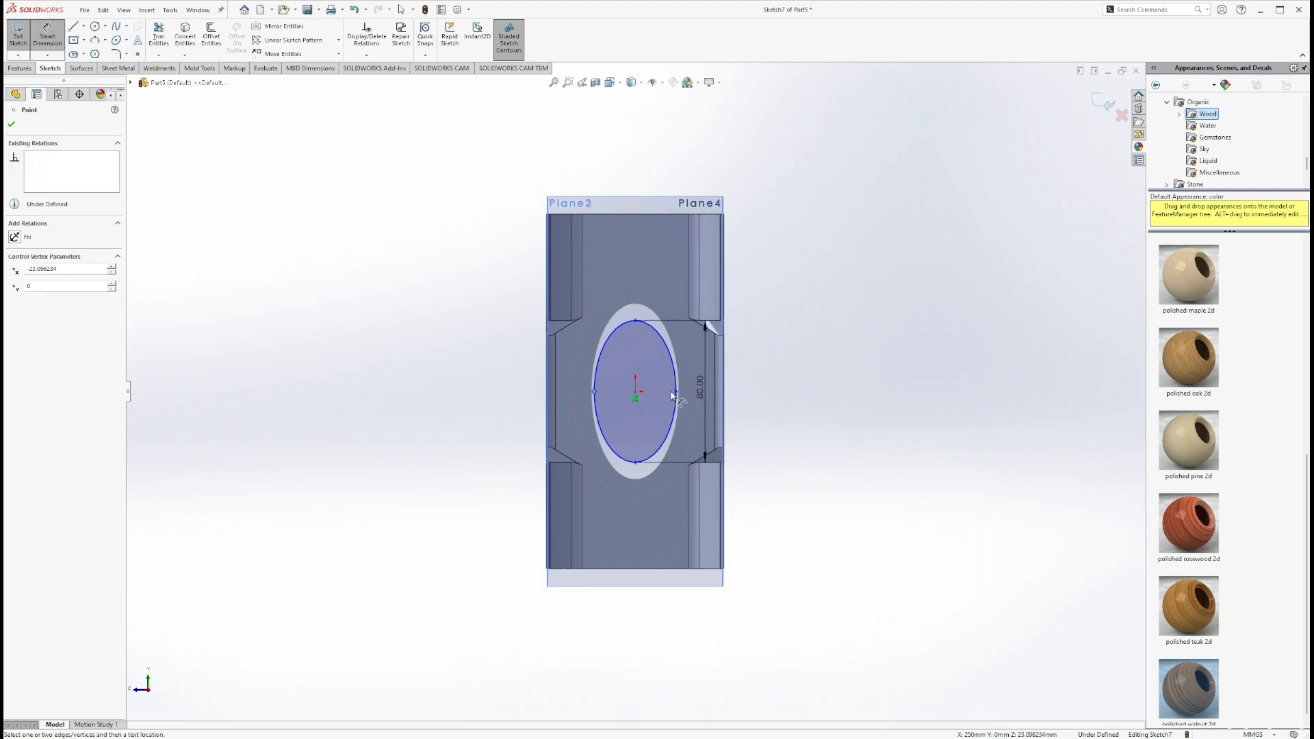
click(637, 259)
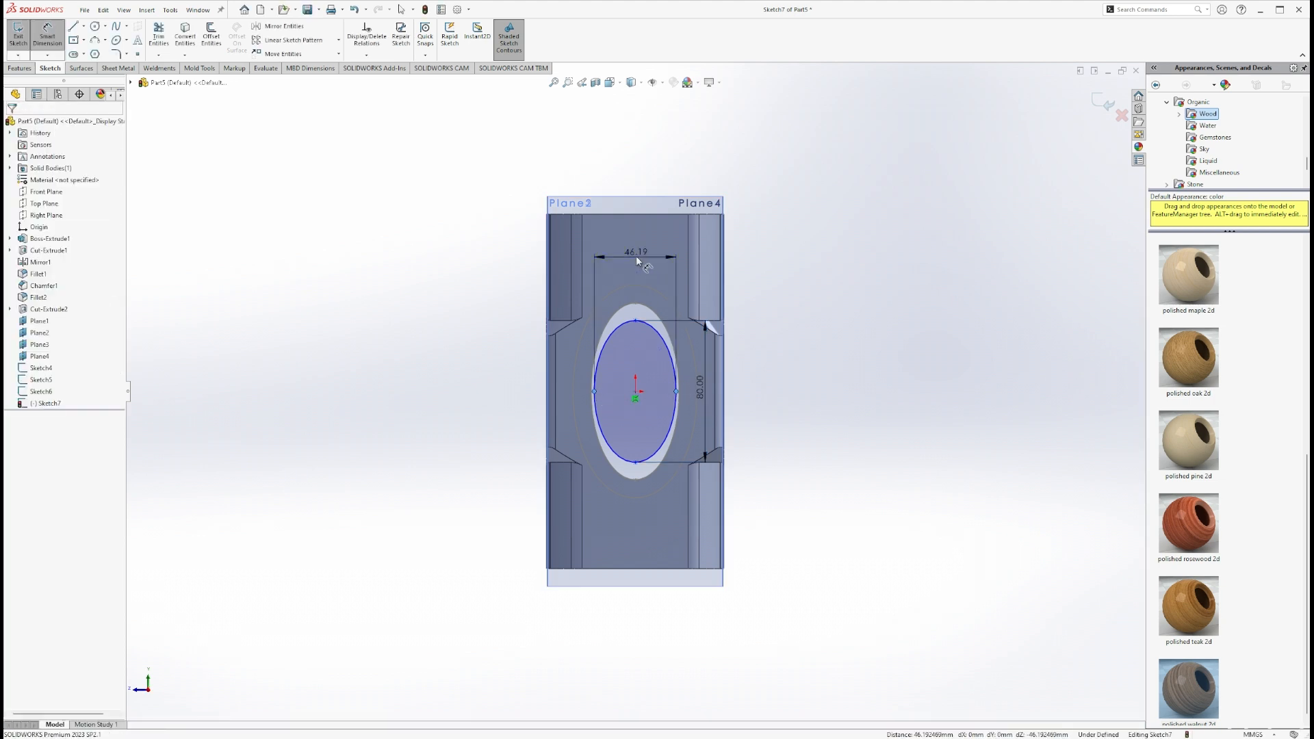
double_click(635, 253)
text(70)
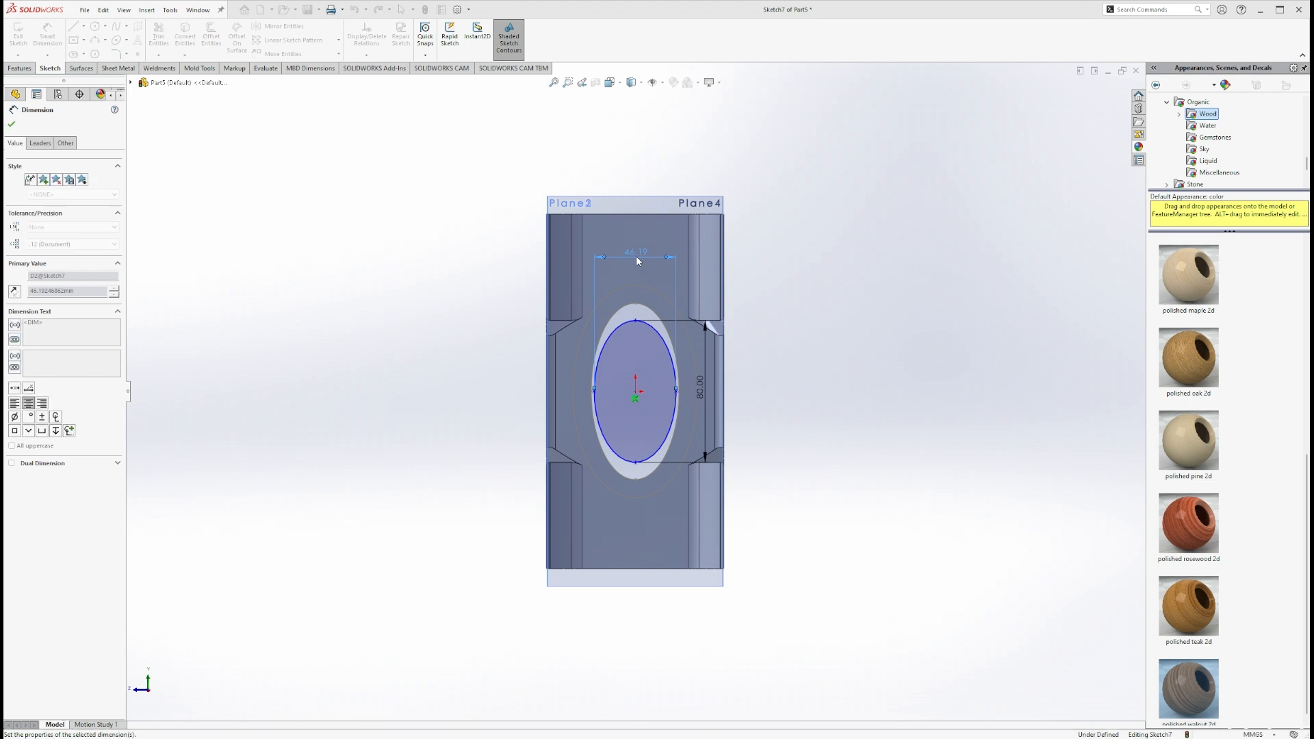
key(Return)
click(1104, 104)
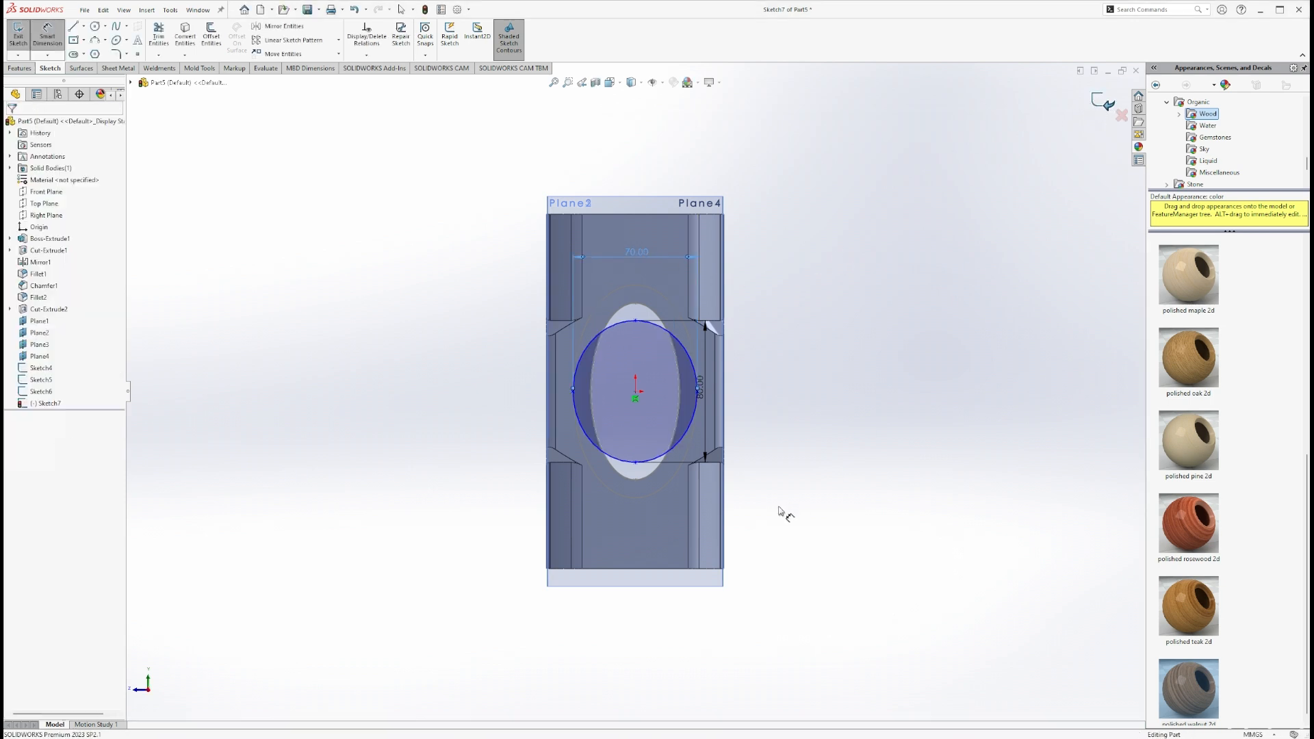
On Plane2, sketch a circle about 45 mm in diameter centred on the origin
scroll(766, 488, up, 2)
middle_drag(748, 489, 811, 503)
scroll(812, 503, up, 2)
click(814, 494)
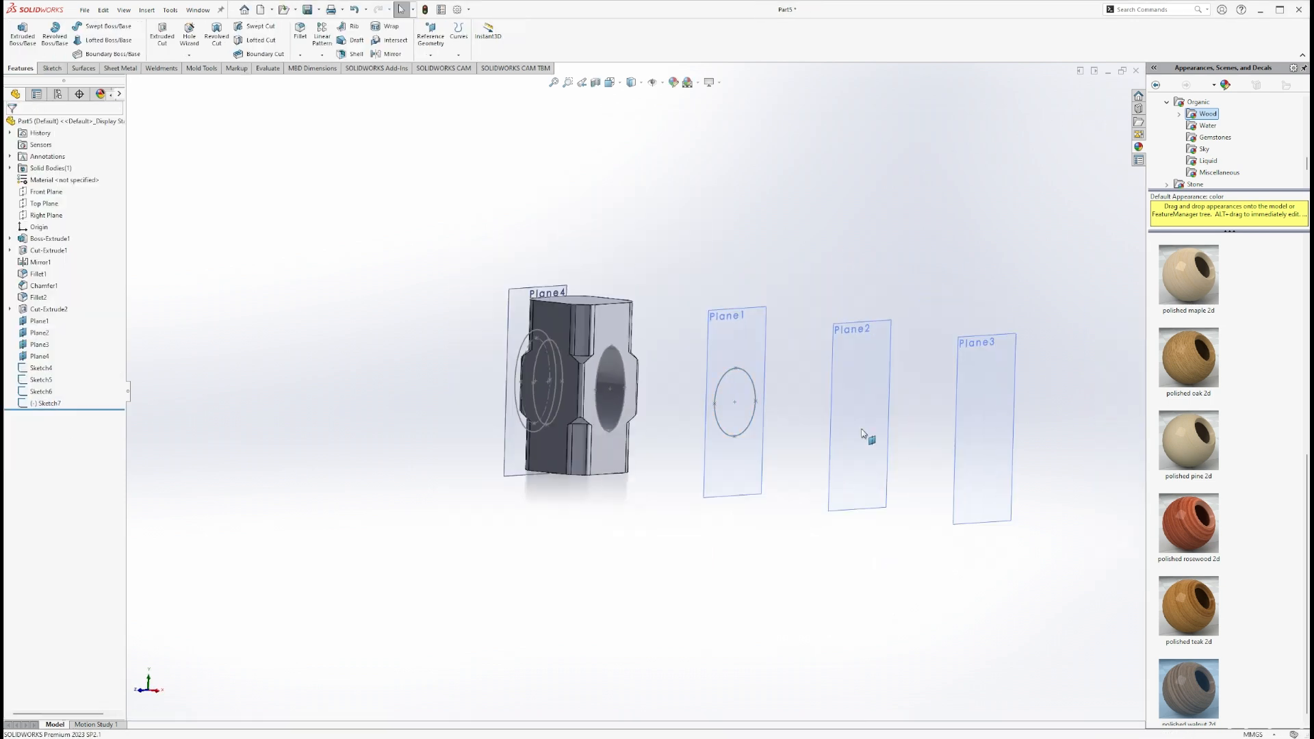
click(876, 377)
click(902, 356)
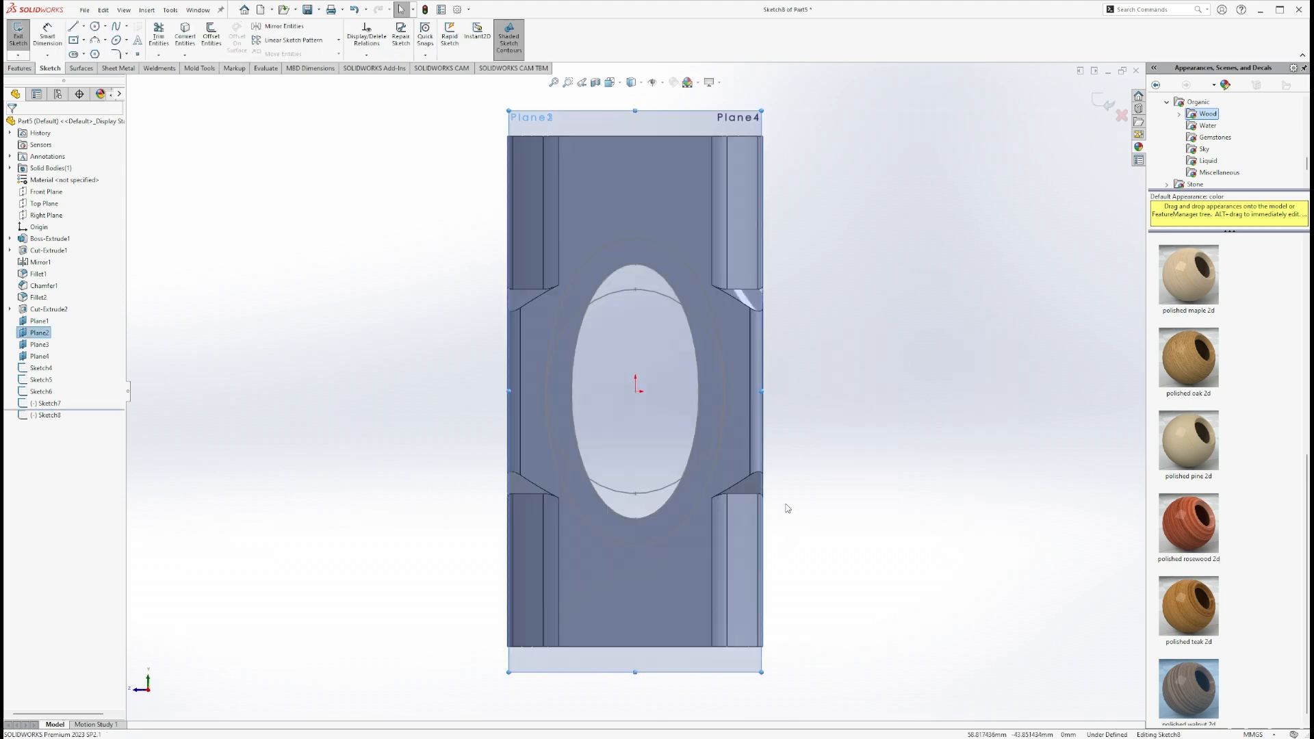
click(95, 27)
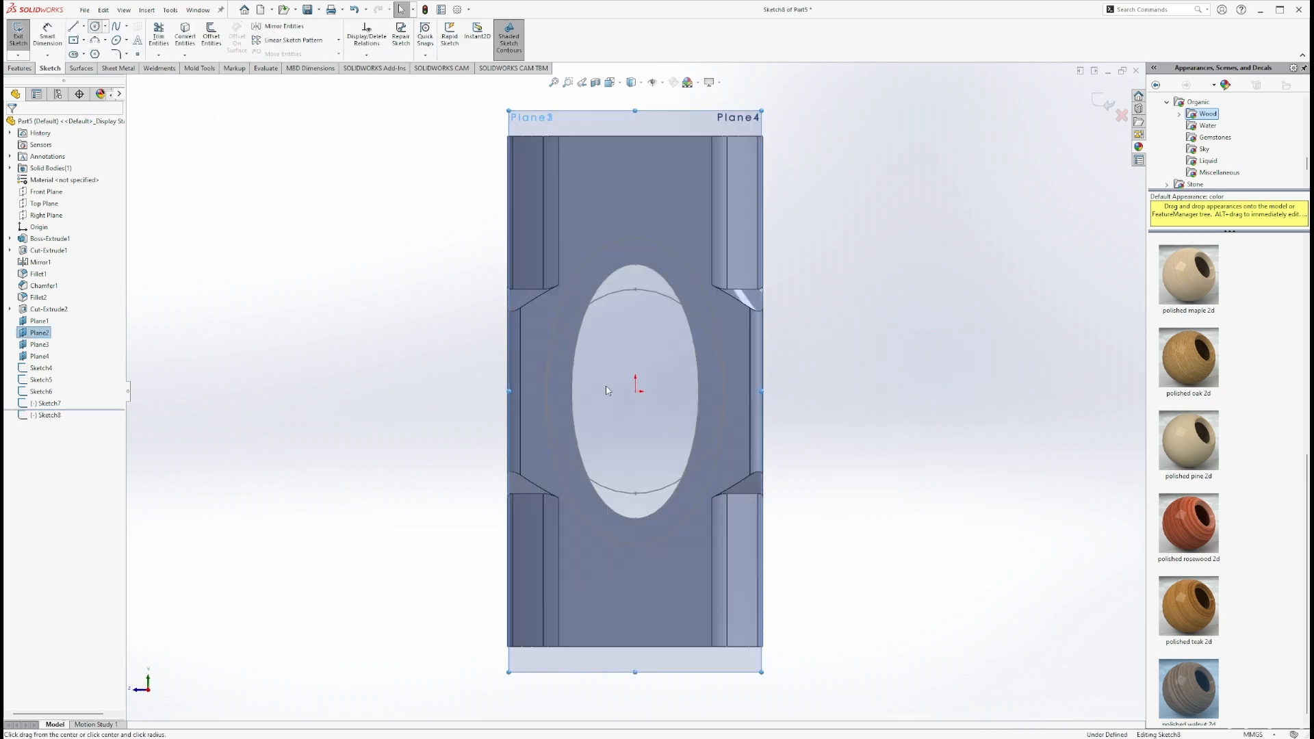
click(637, 392)
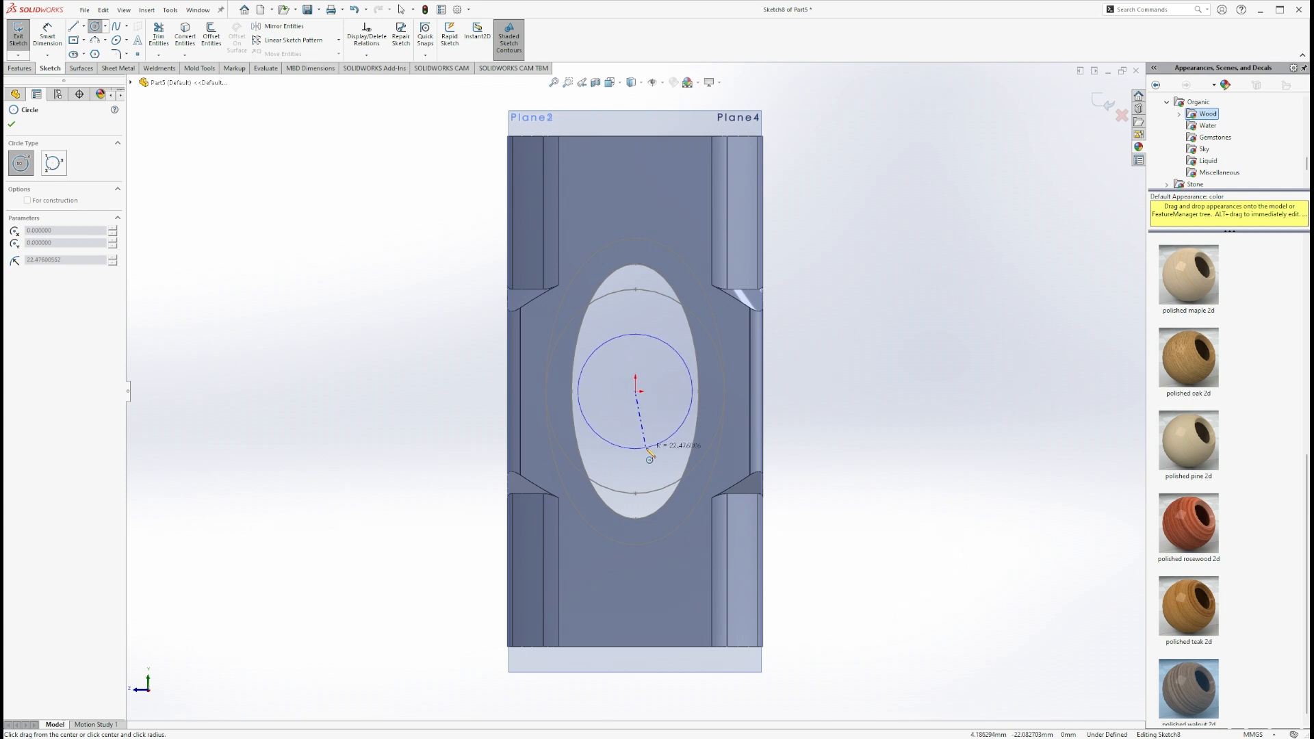
click(644, 449)
key(Escape)
Dimension the Plane2 circle's diameter as 60 mm and exit the sketch
click(46, 30)
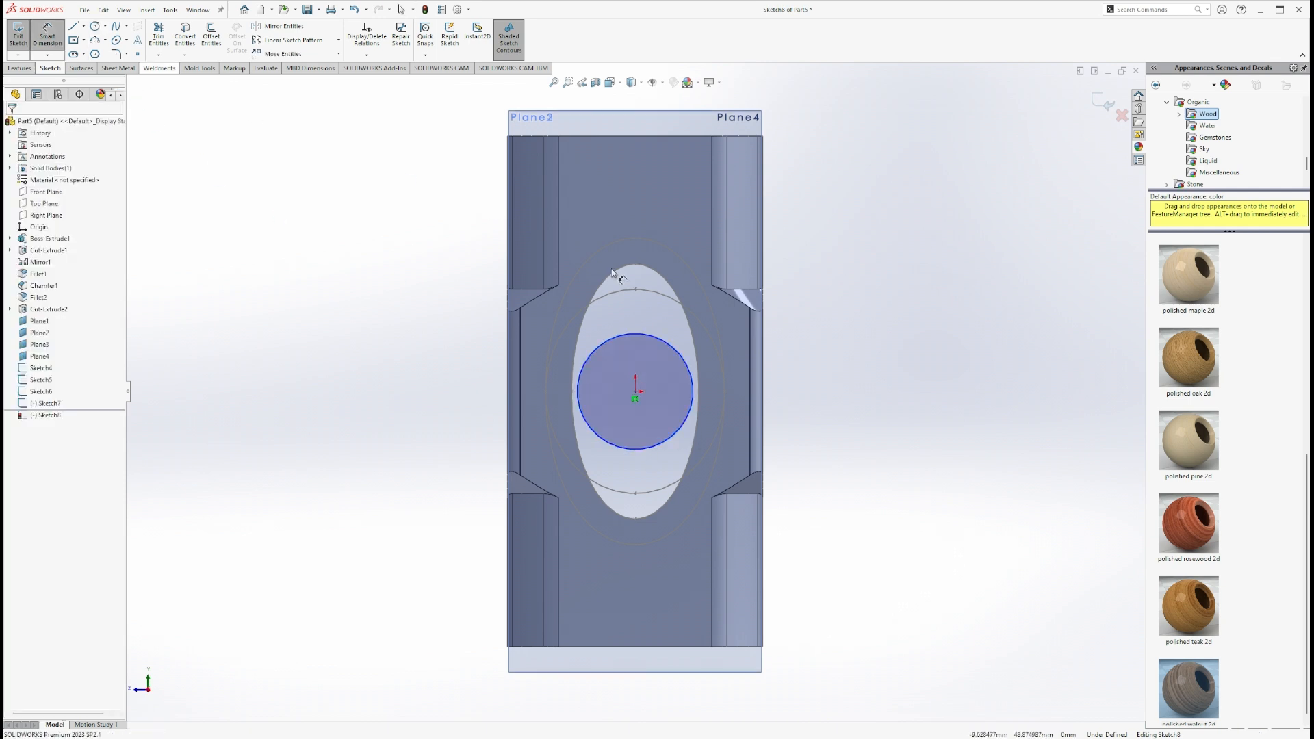
click(646, 340)
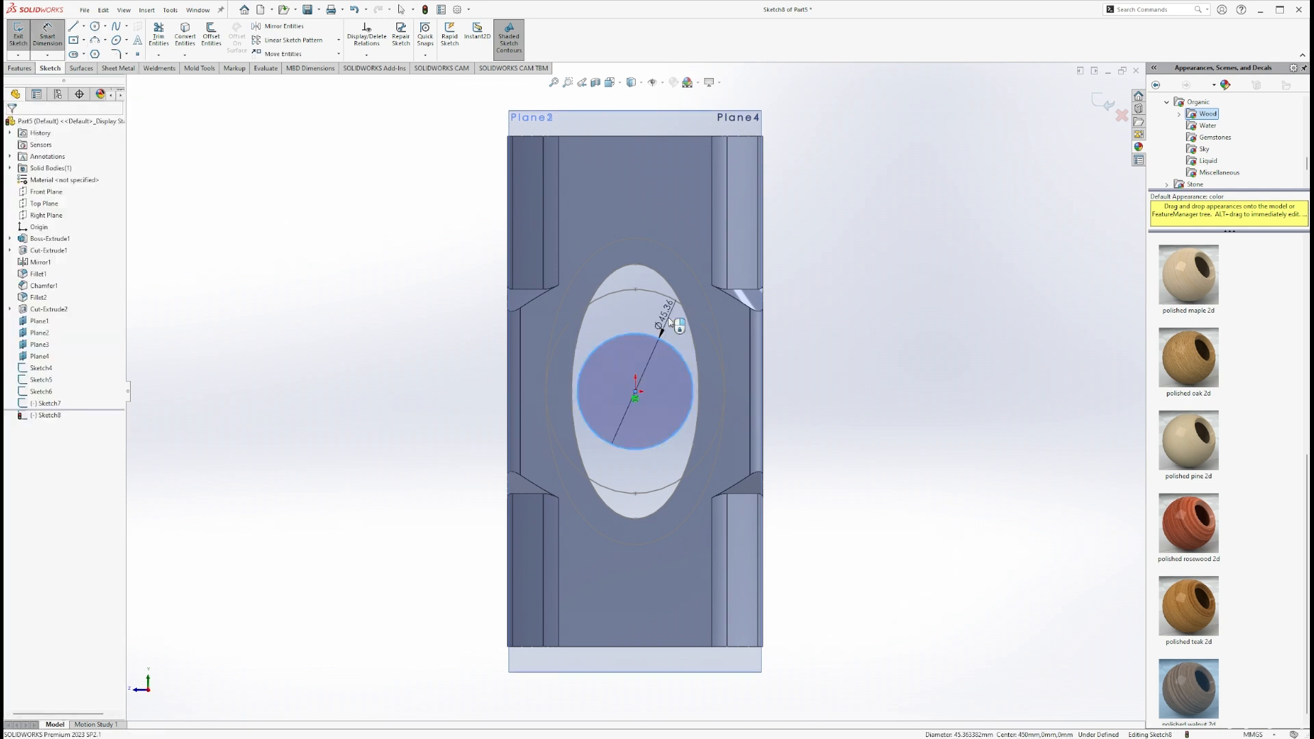
click(700, 326)
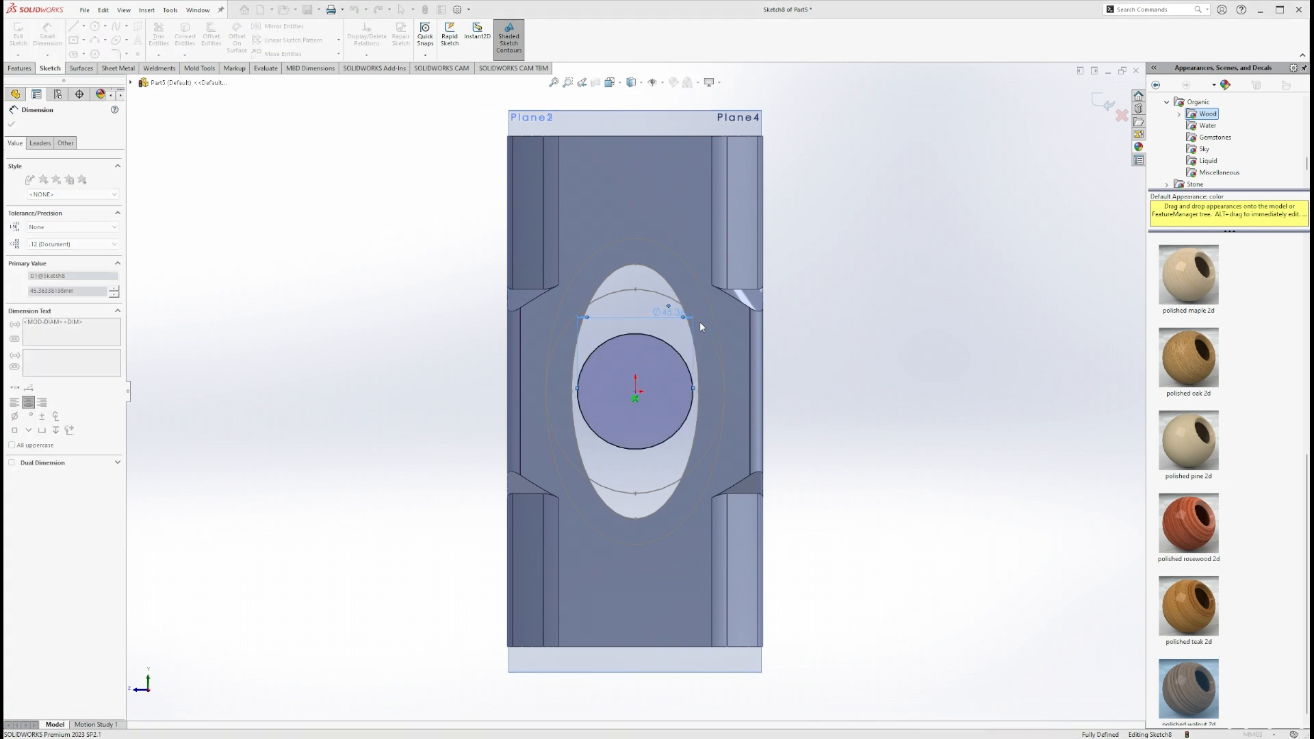
text(60)
key(Return)
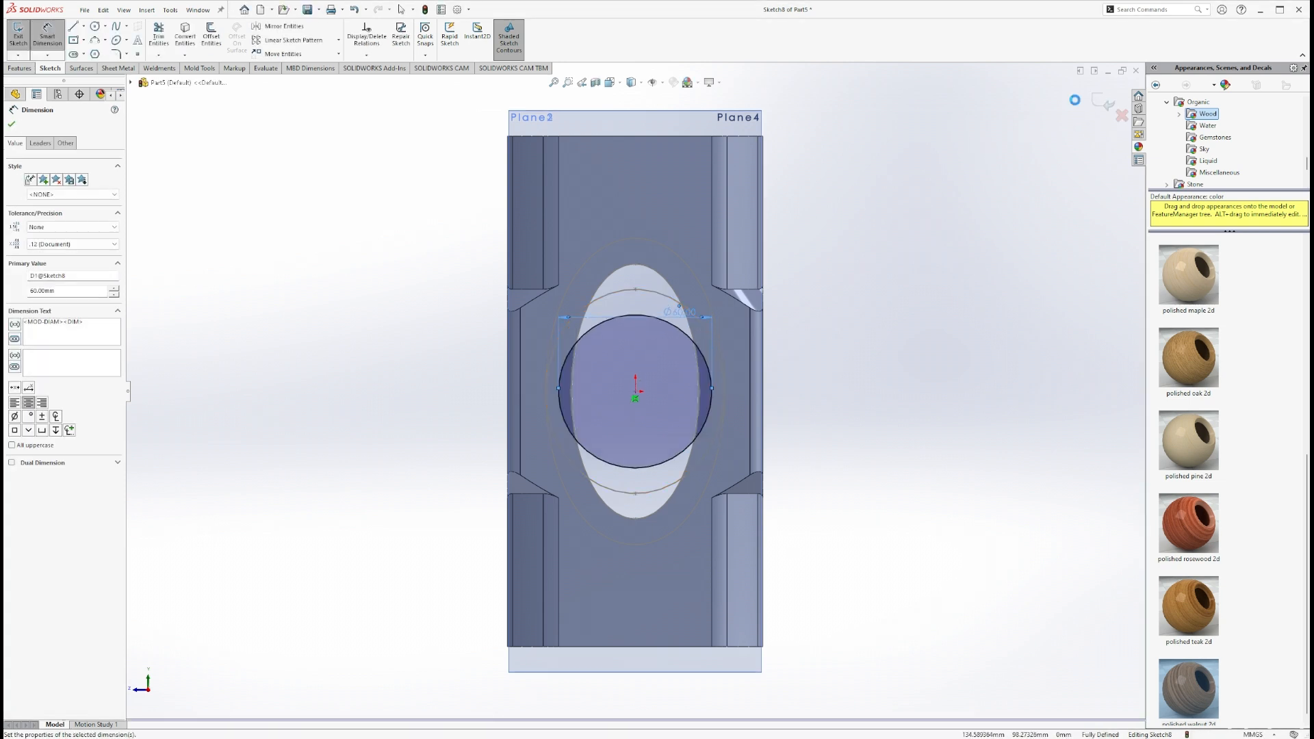
click(1096, 102)
On Plane3, start a sketch and convert the ellipse of the hammer head's through hole into it
scroll(699, 451, up, 4)
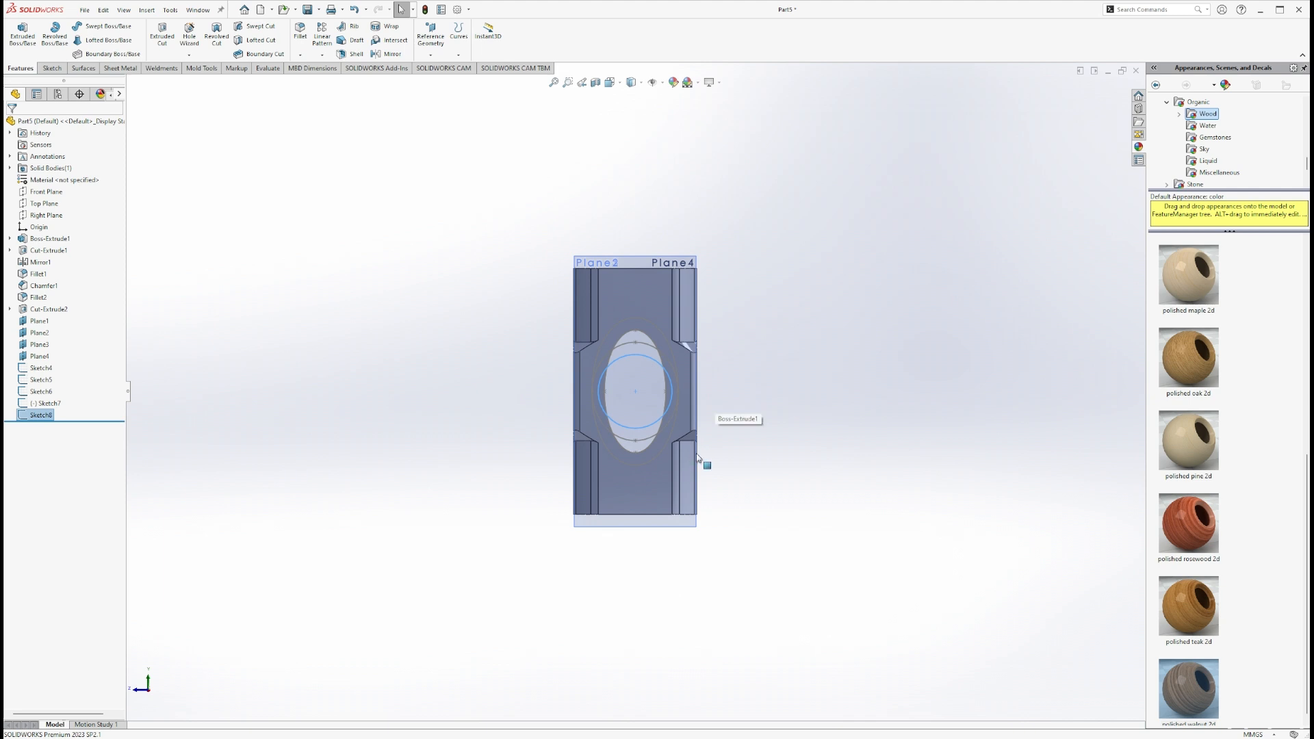
middle_drag(696, 453, 771, 481)
scroll(772, 481, up, 1)
scroll(772, 485, up, 2)
click(839, 415)
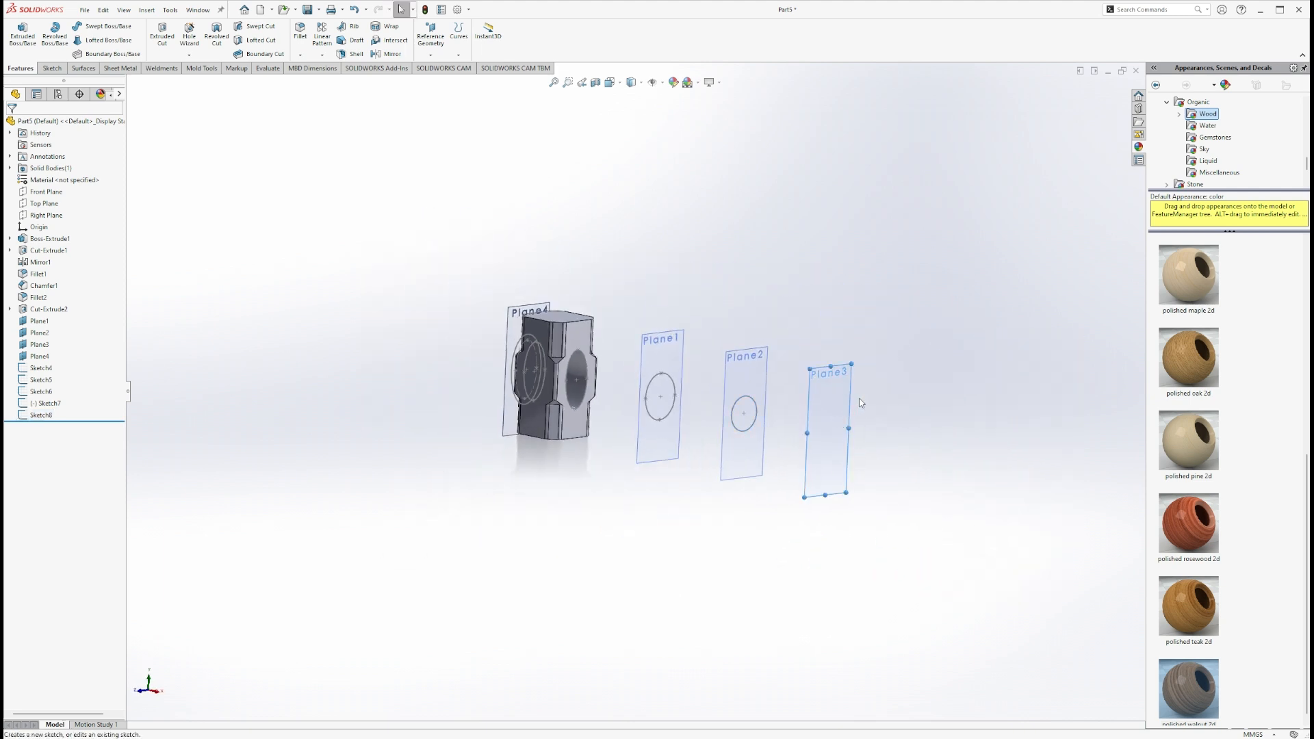
click(860, 402)
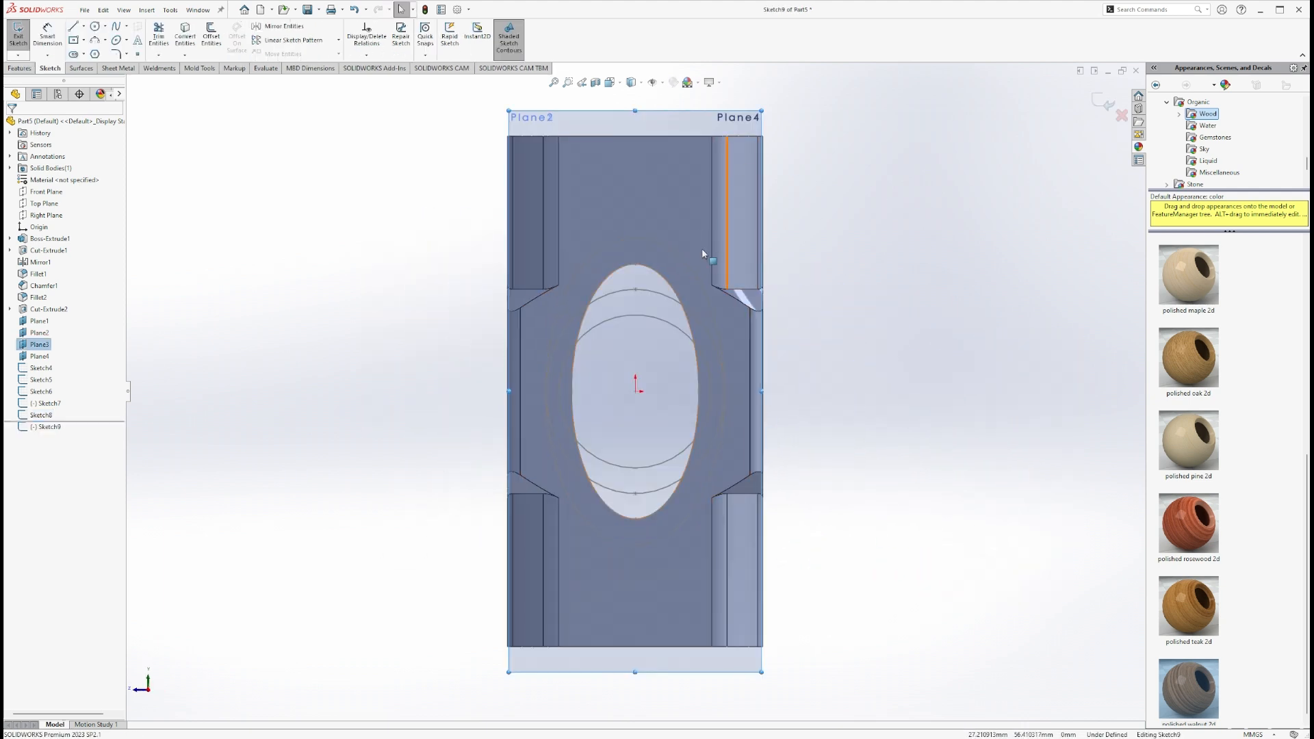
click(661, 279)
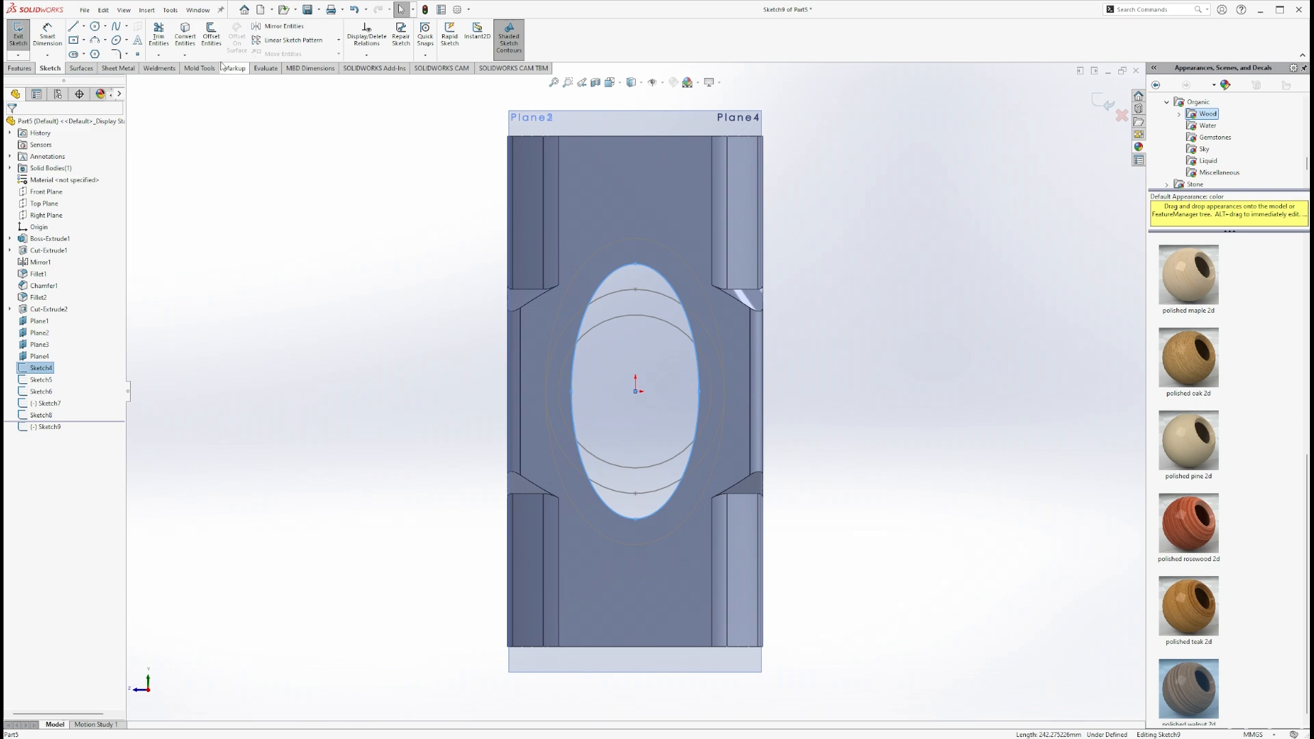
click(187, 41)
mouse_move(942, 285)
middle_down()
mouse_move(1020, 367)
mouse_move(980, 418)
mouse_move(1013, 359)
middle_up()
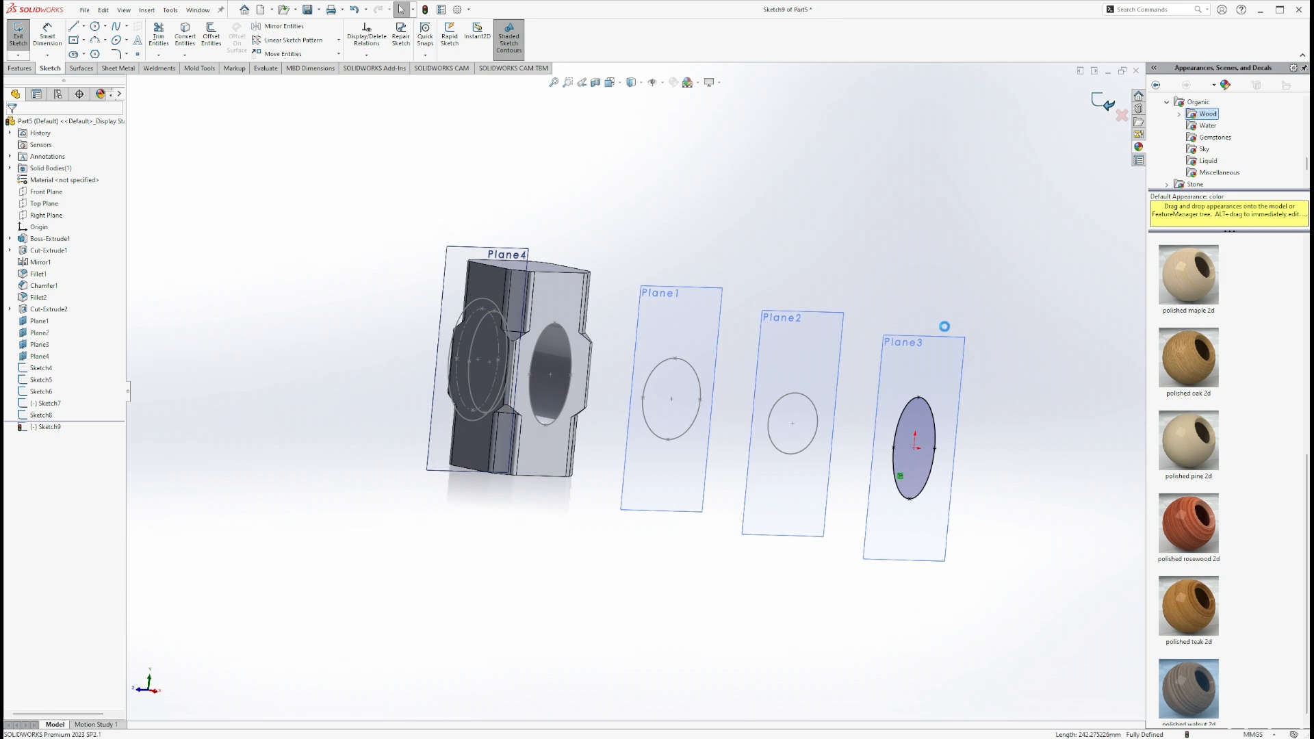
Exit the Plane3 sketch and hide all four reference planes, Plane1 to Plane4
click(845, 338)
click(872, 322)
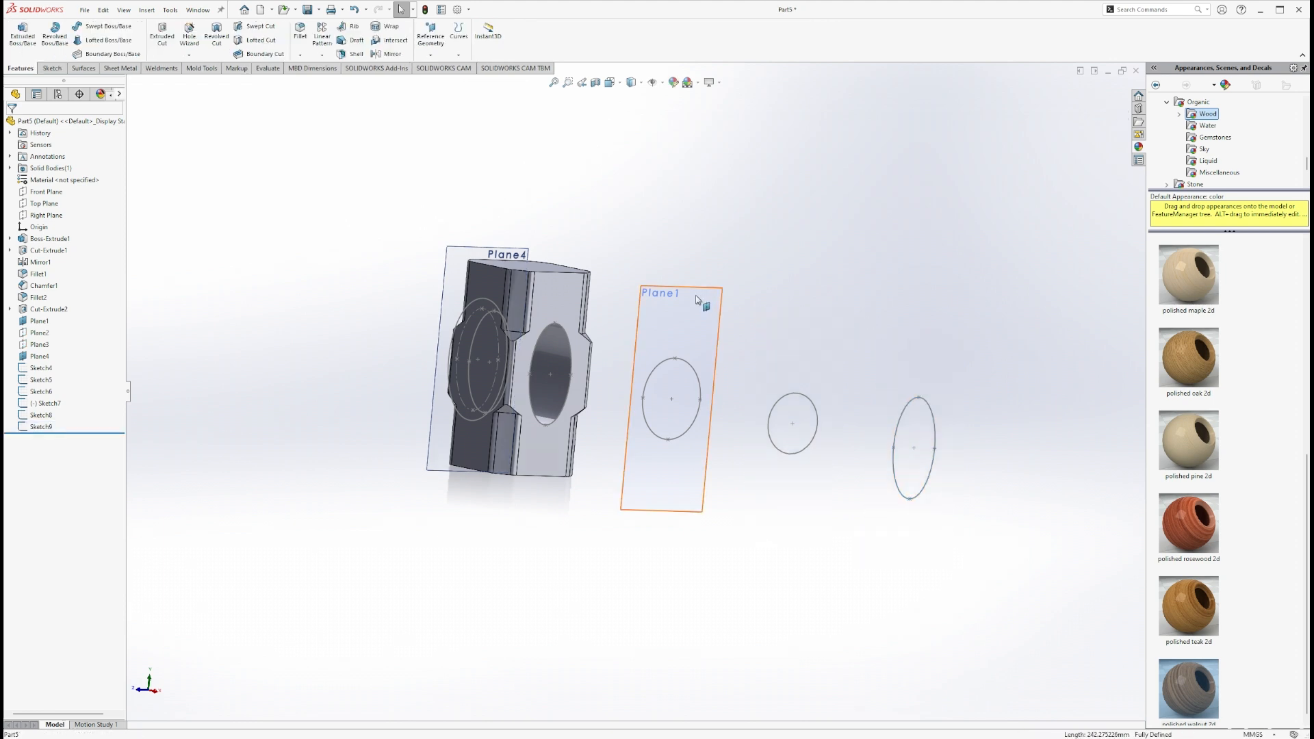
click(733, 281)
click(514, 252)
click(550, 243)
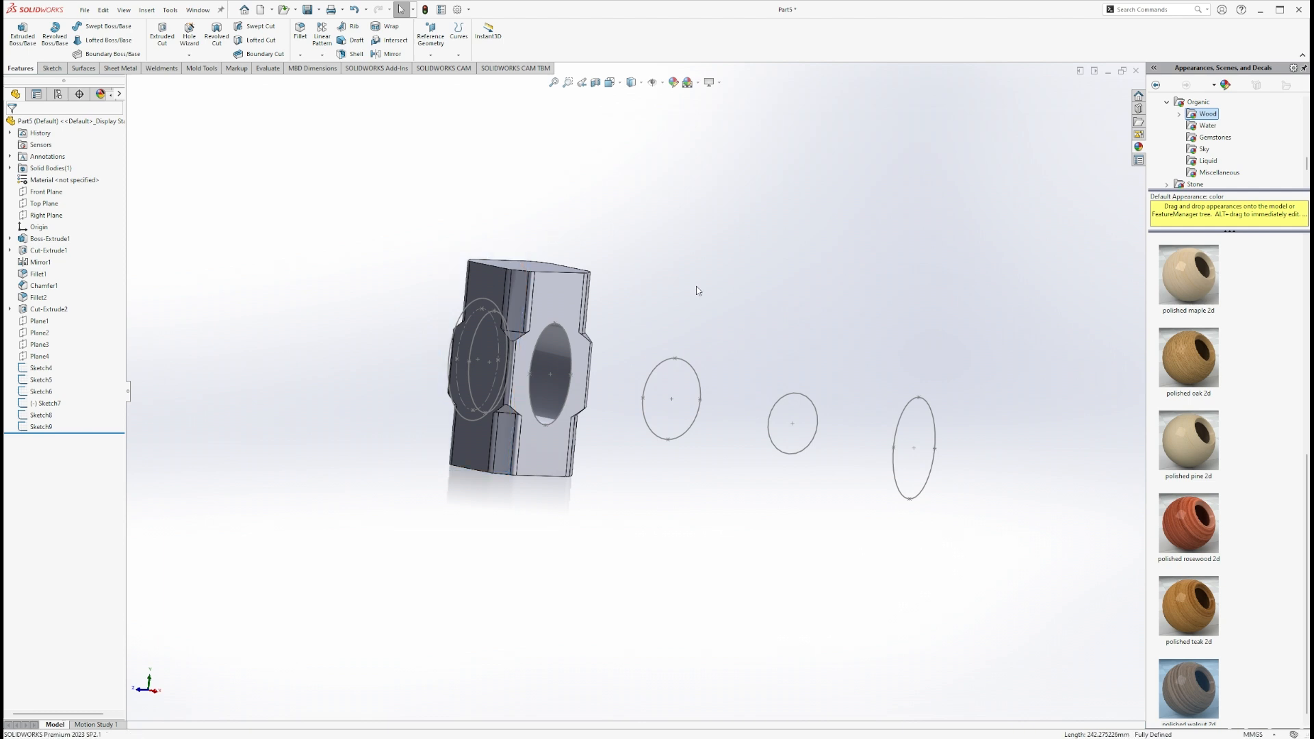
Hide the hammer head's solid body so that only the handle profile sketches are shown
mouse_move(712, 287)
middle_down()
mouse_move(807, 328)
mouse_move(753, 314)
middle_up()
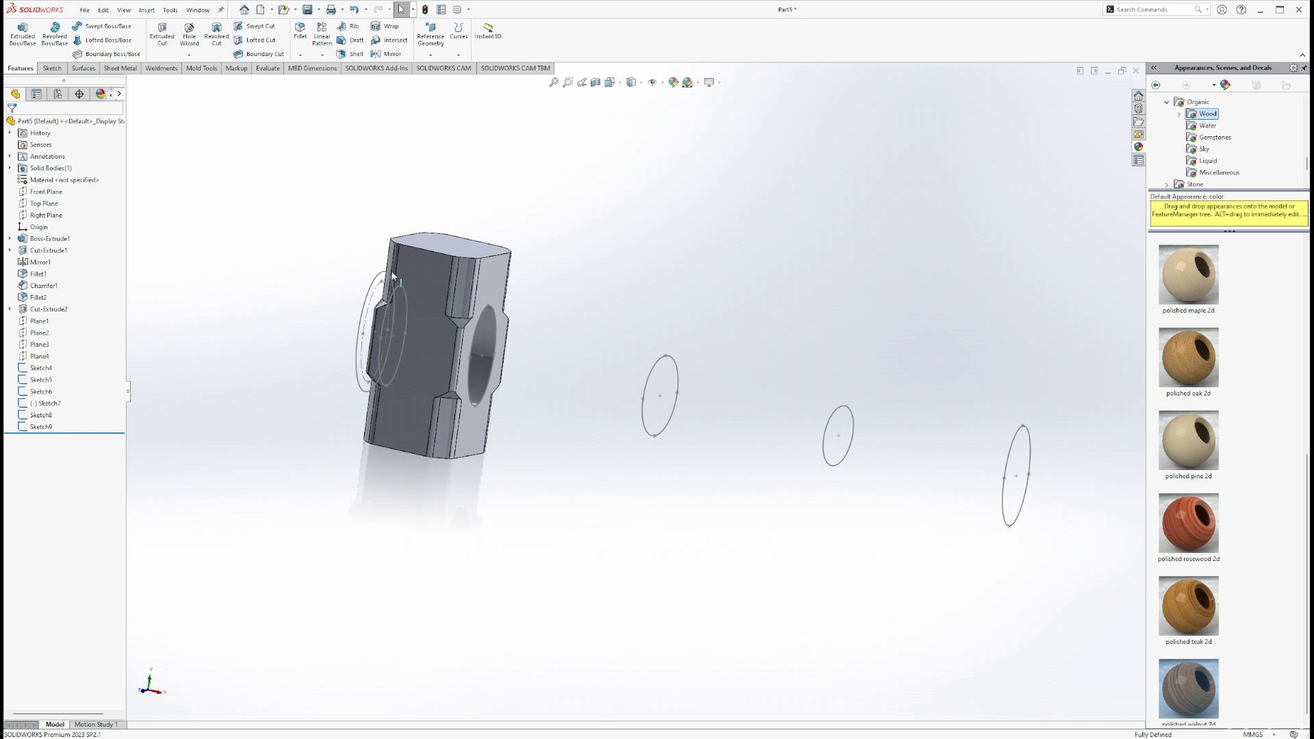
middle_drag(465, 237, 442, 269)
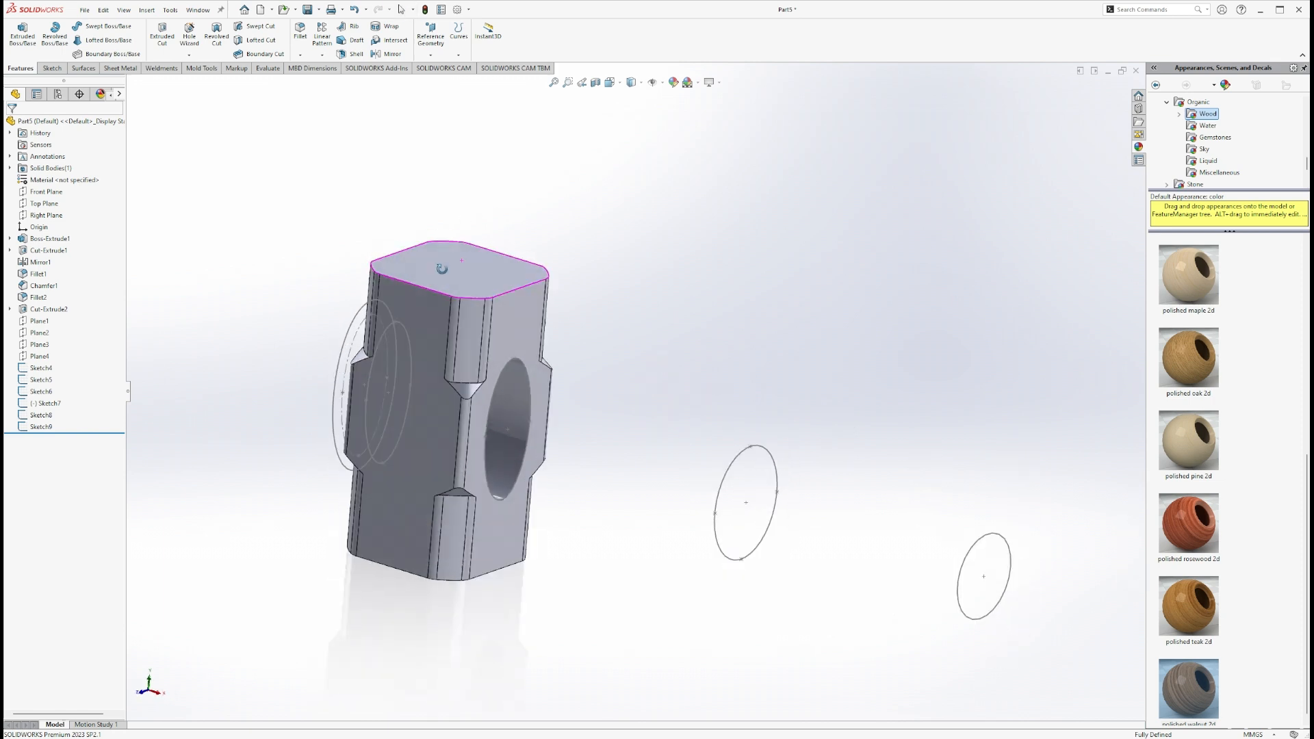
key(Escape)
click(10, 167)
click(69, 181)
click(64, 164)
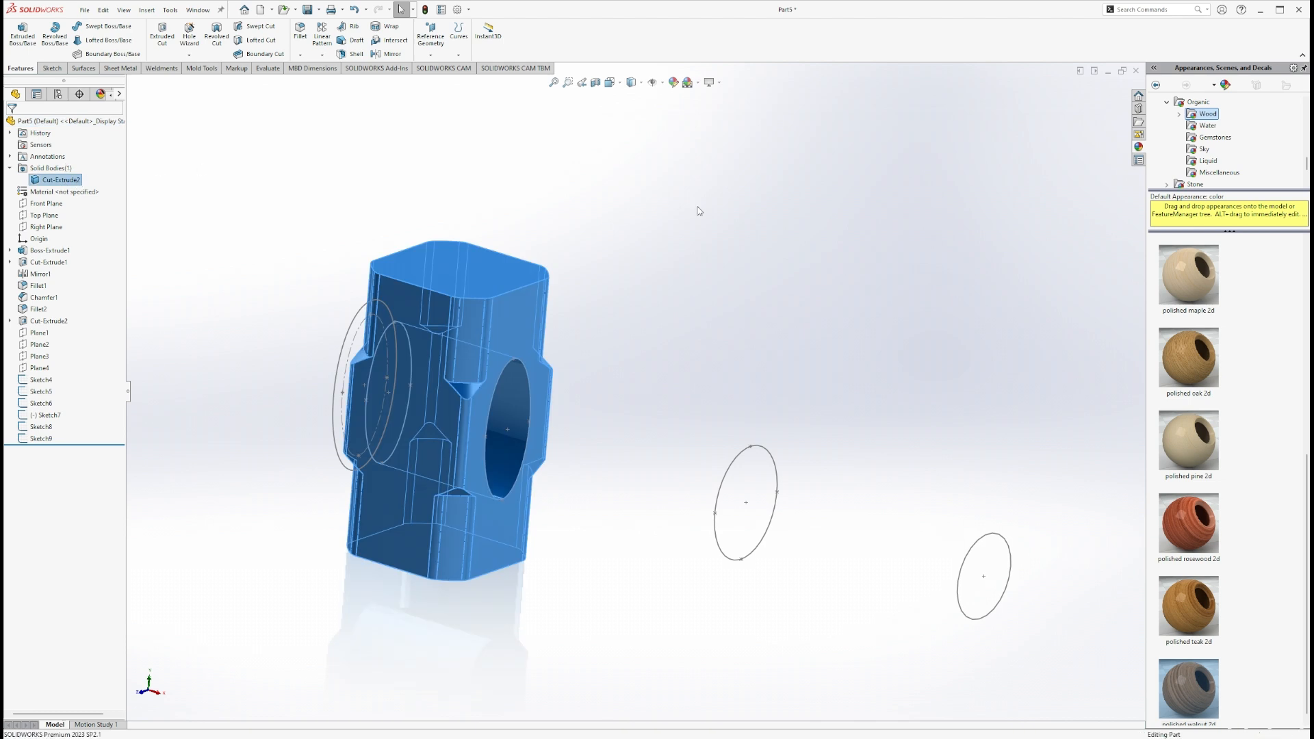
Start a Lofted Boss/Base through the six handle profiles in order, from the Plane3 ellipse to the offset ellipse on Plane4
scroll(644, 383, up, 7)
scroll(811, 497, down, 2)
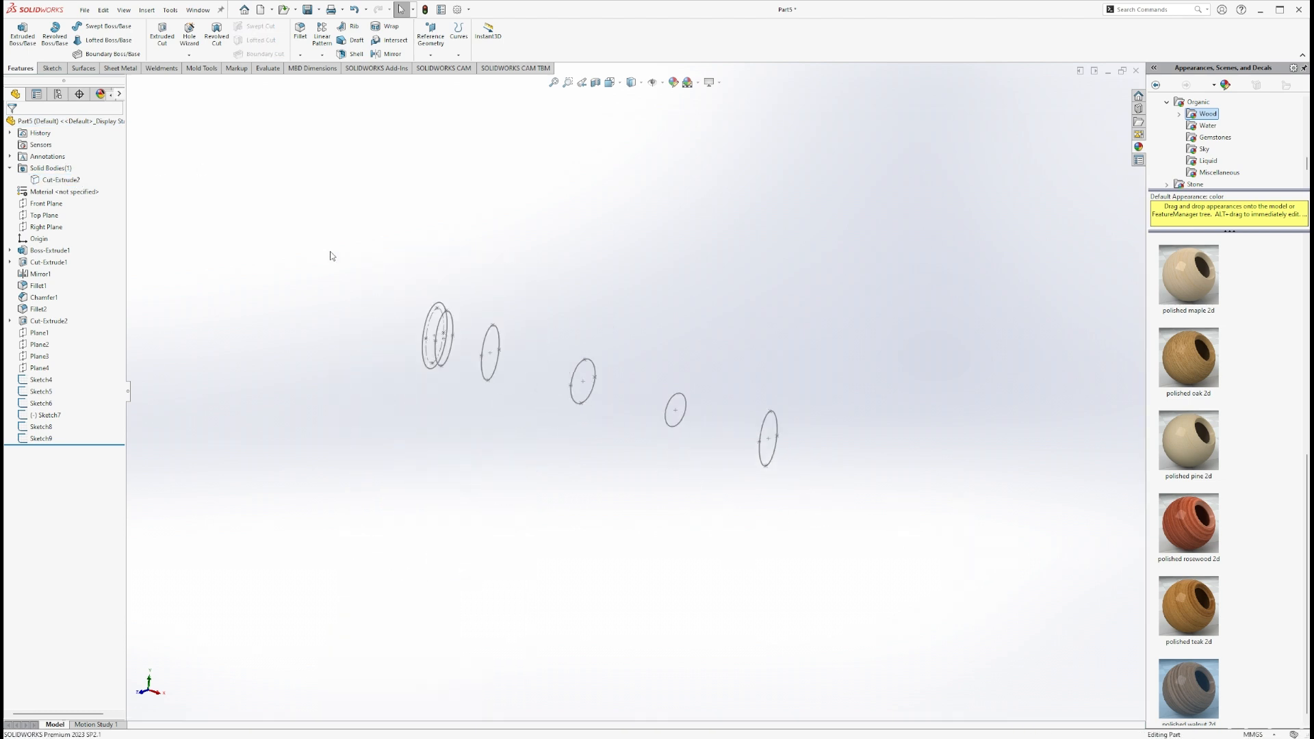
click(104, 40)
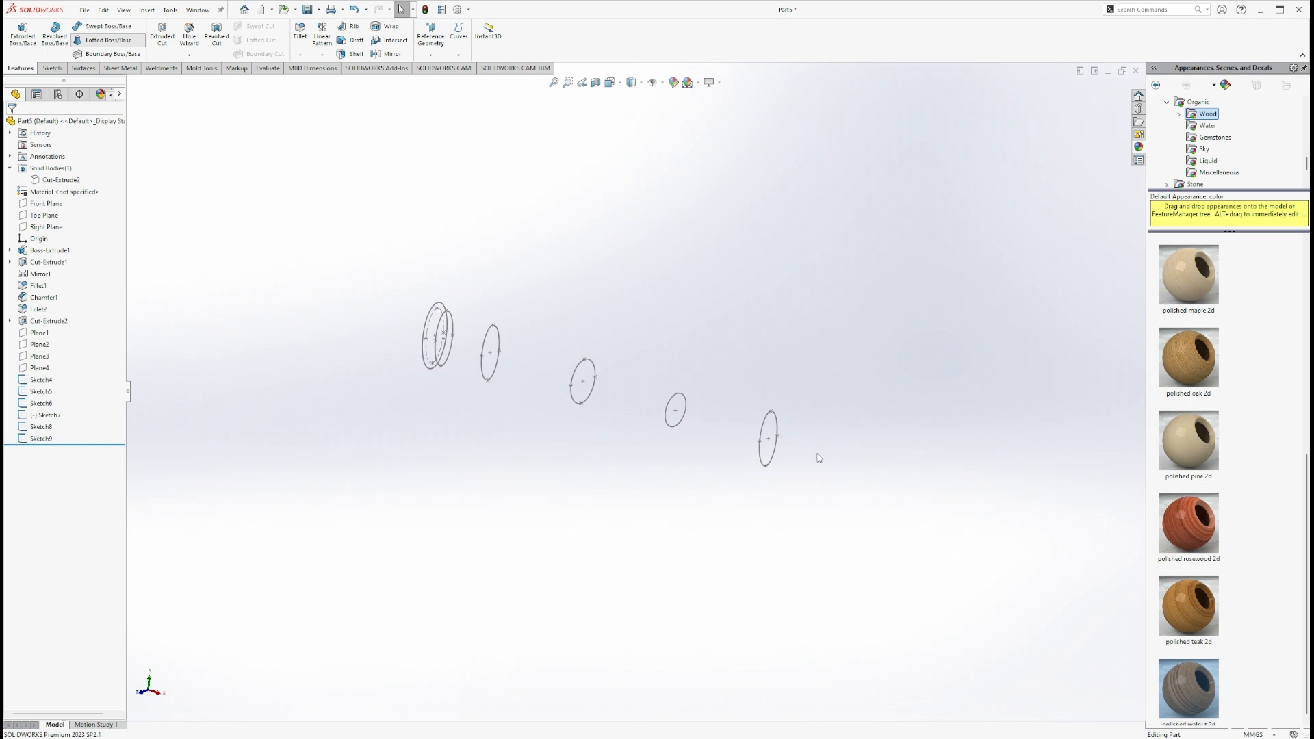
scroll(763, 425, down, 2)
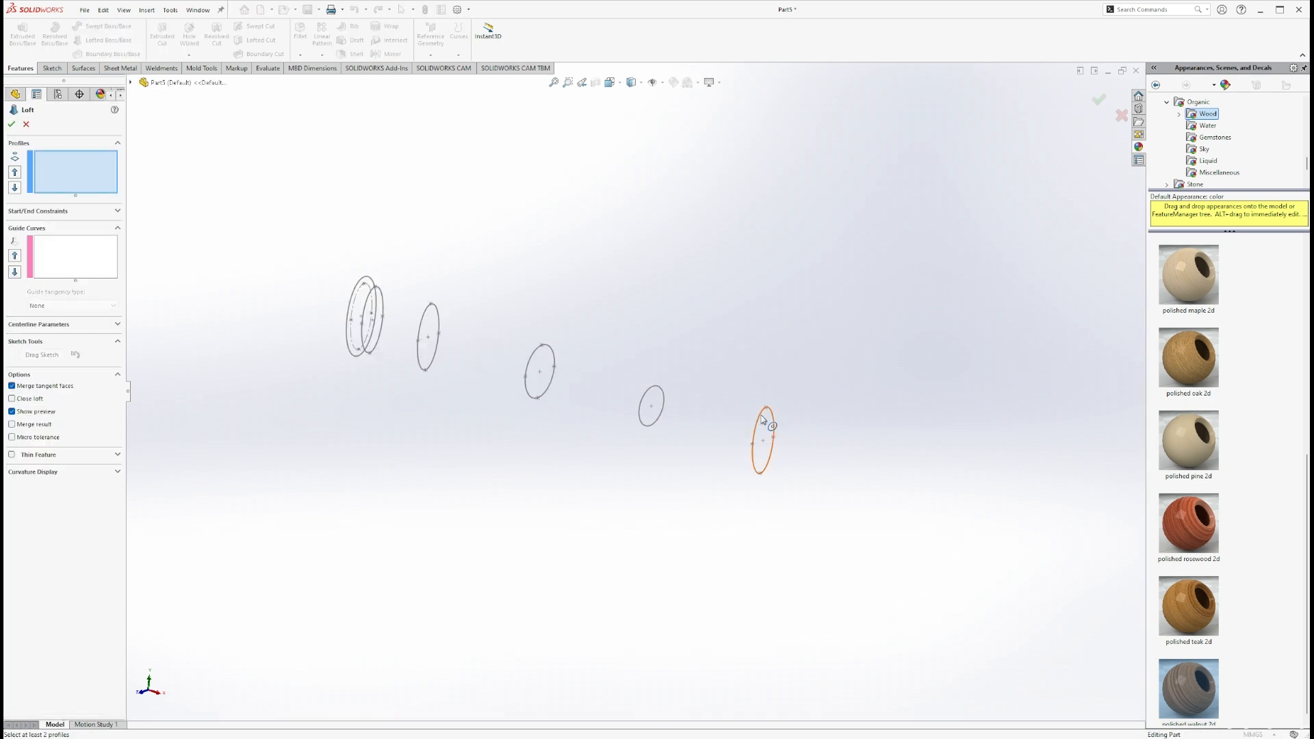
click(768, 419)
click(652, 393)
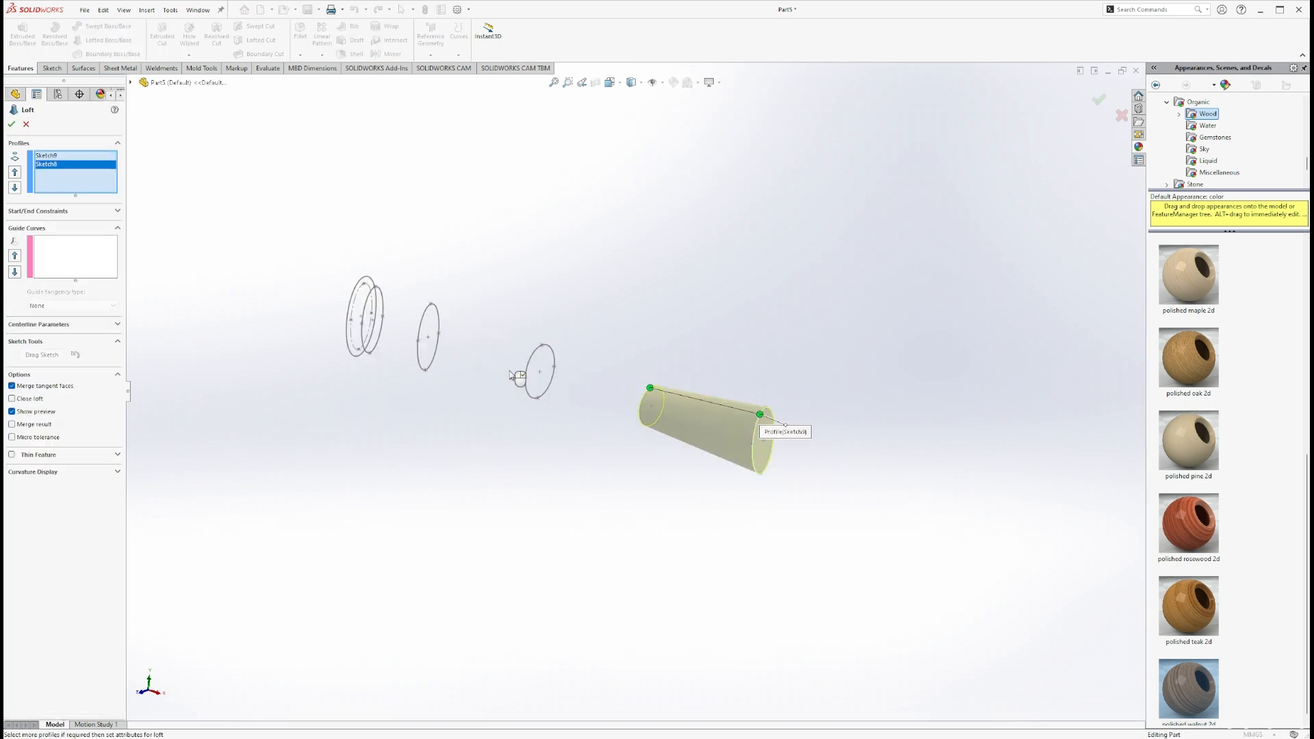
click(536, 351)
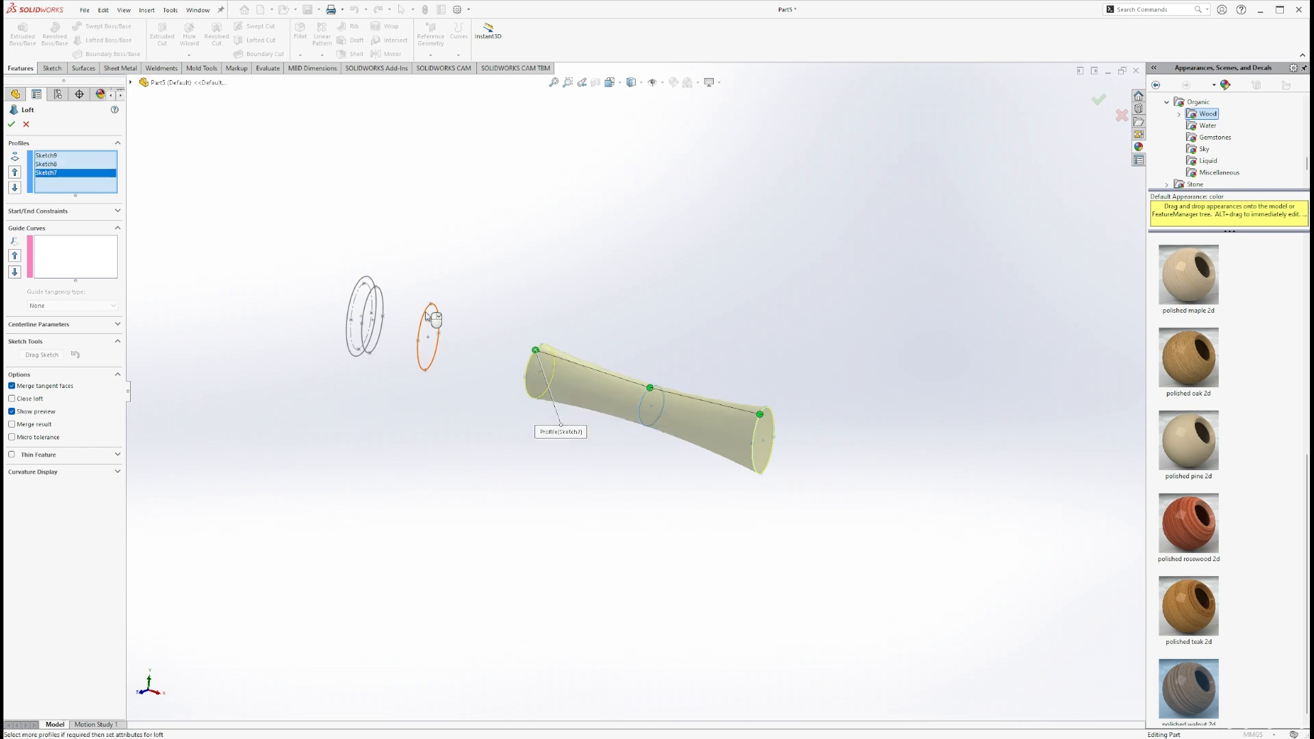
click(426, 312)
click(370, 297)
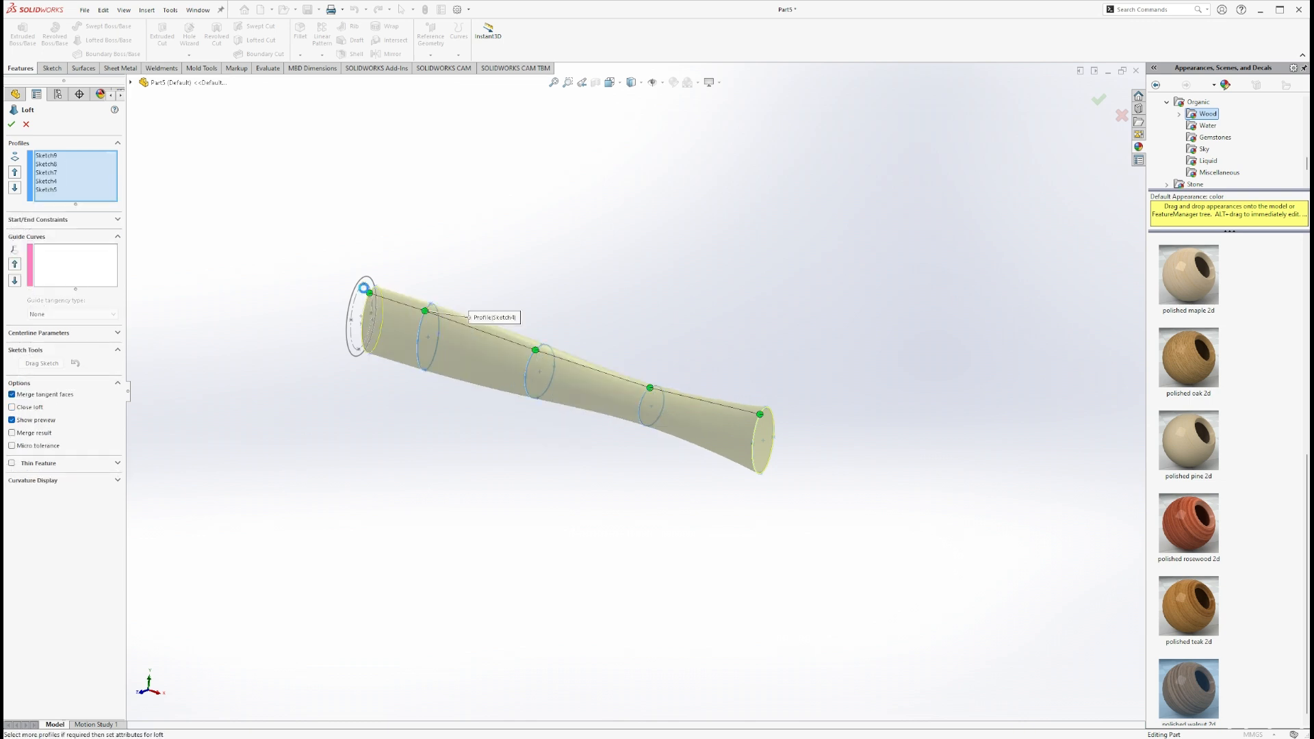
click(356, 288)
Move the loft connectors to matching points near the upper edge of each profile to remove the twist, and accept the loft
mouse_move(410, 278)
middle_down()
mouse_move(431, 363)
mouse_move(417, 376)
mouse_move(398, 342)
middle_up()
scroll(380, 250, down, 3)
scroll(380, 250, down, 3)
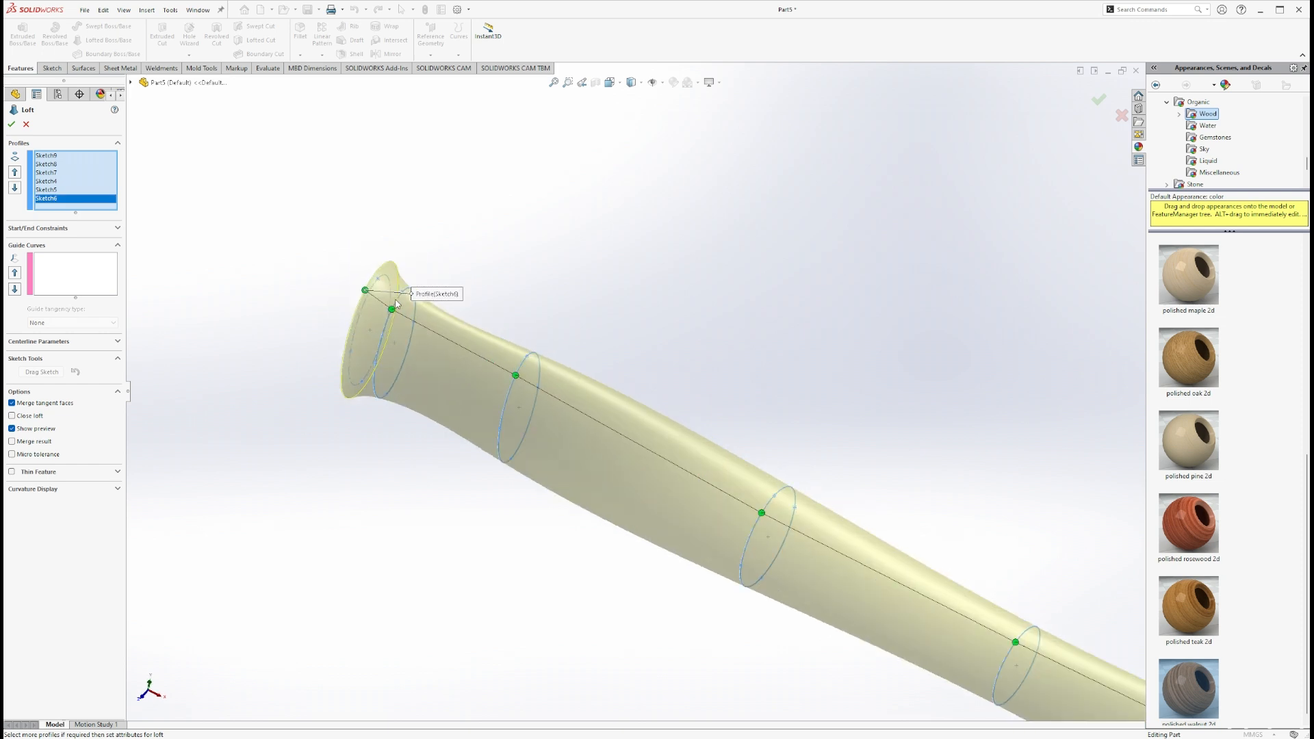
drag(351, 293, 377, 254)
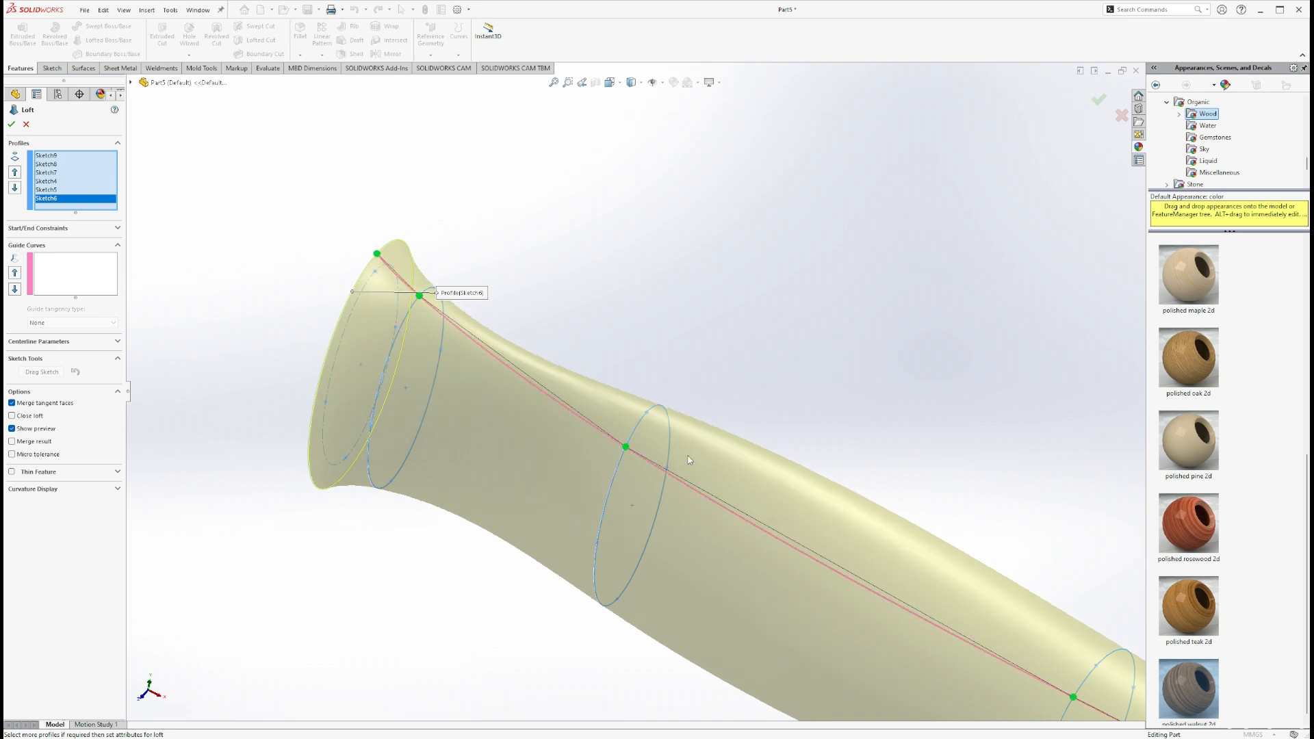
drag(644, 409, 648, 412)
scroll(648, 412, up, 4)
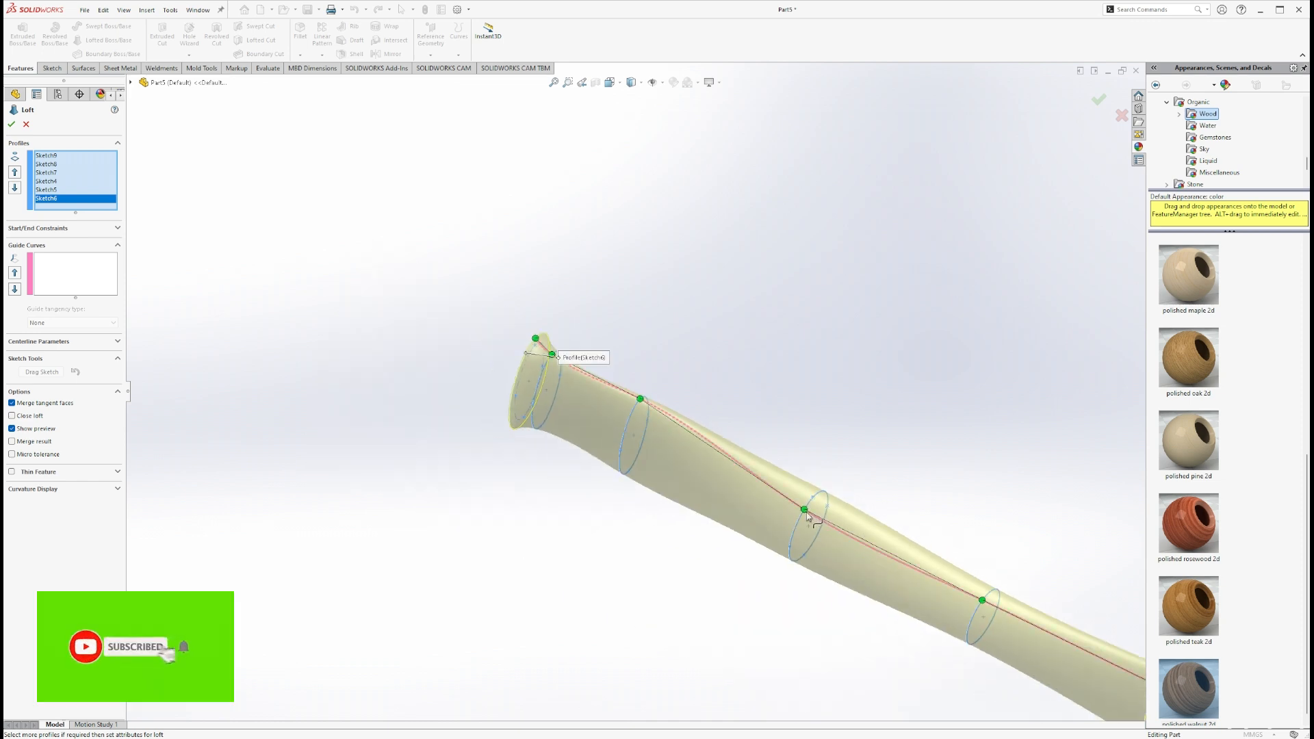
drag(808, 508, 813, 497)
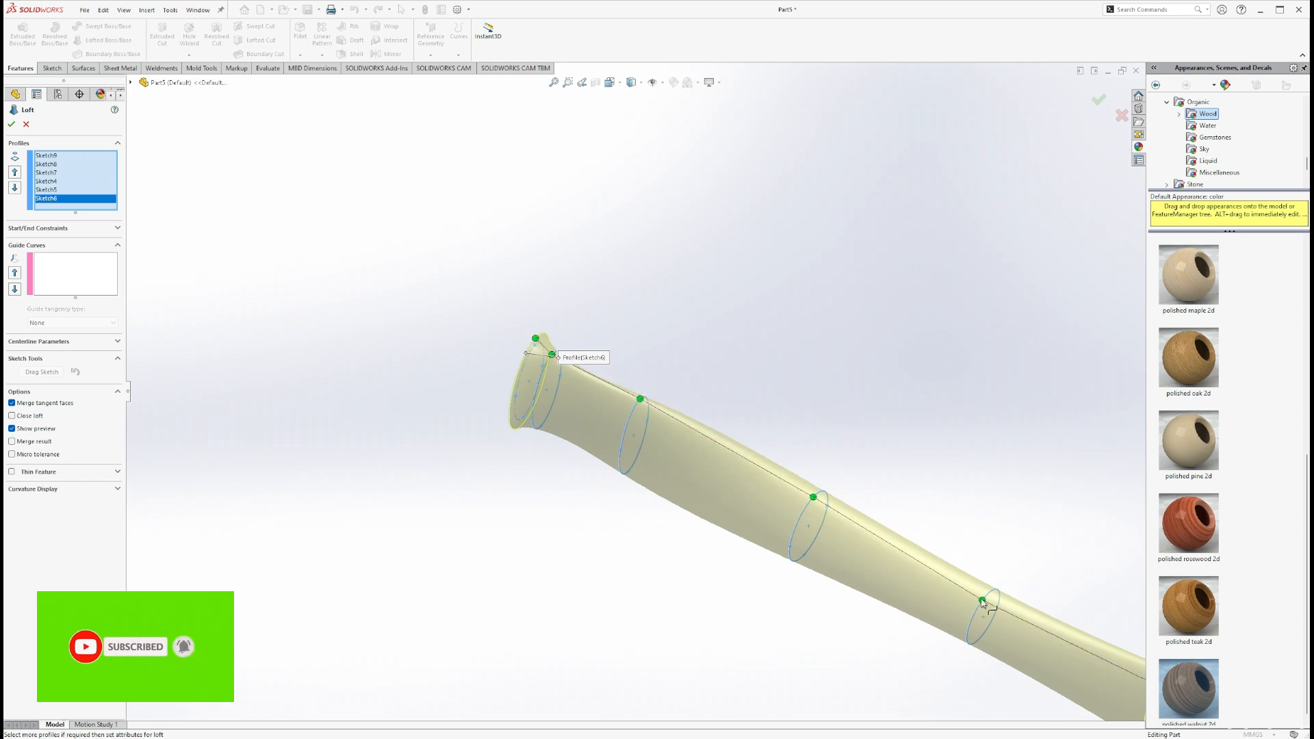
drag(982, 601, 987, 594)
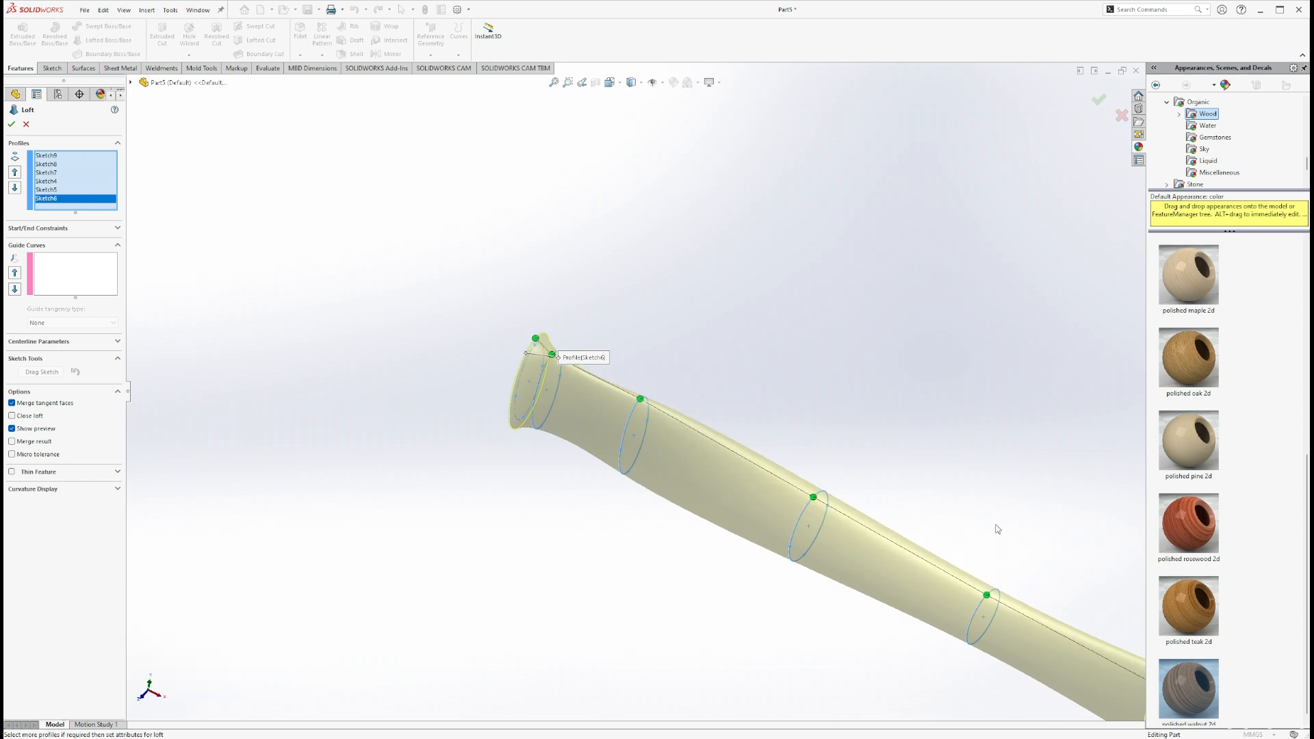
scroll(998, 529, up, 3)
scroll(934, 561, down, 4)
drag(820, 509, 824, 499)
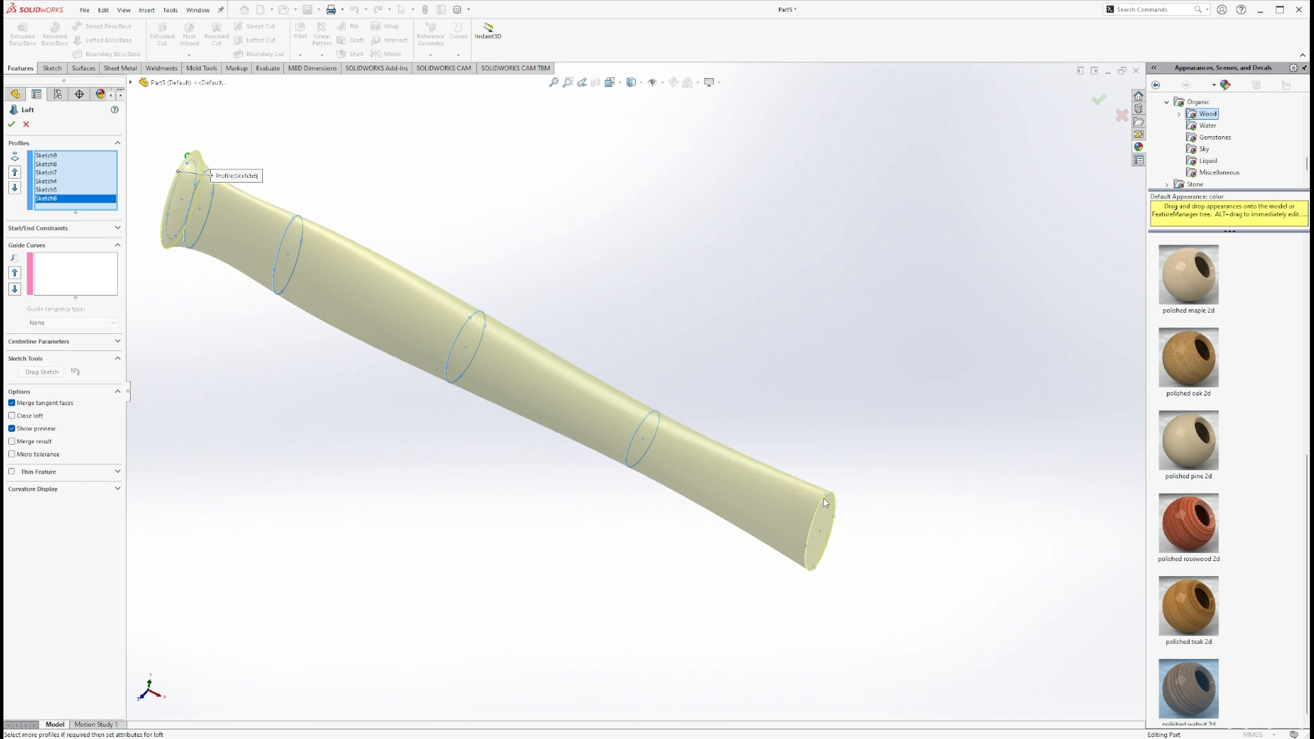
middle_drag(826, 500, 744, 433)
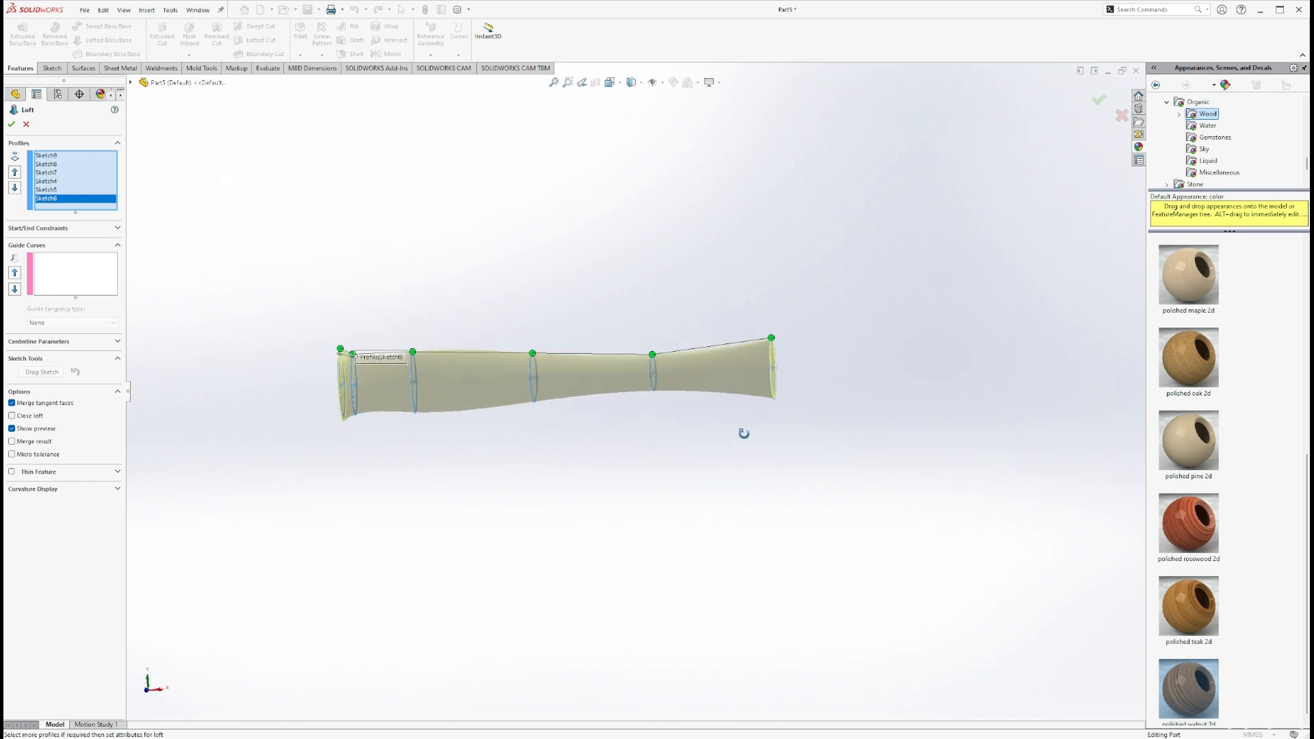
click(12, 126)
Fillet both end edges of the lofted handle with a 5 mm radius
scroll(453, 384, down, 3)
middle_drag(483, 385, 449, 319)
click(279, 146)
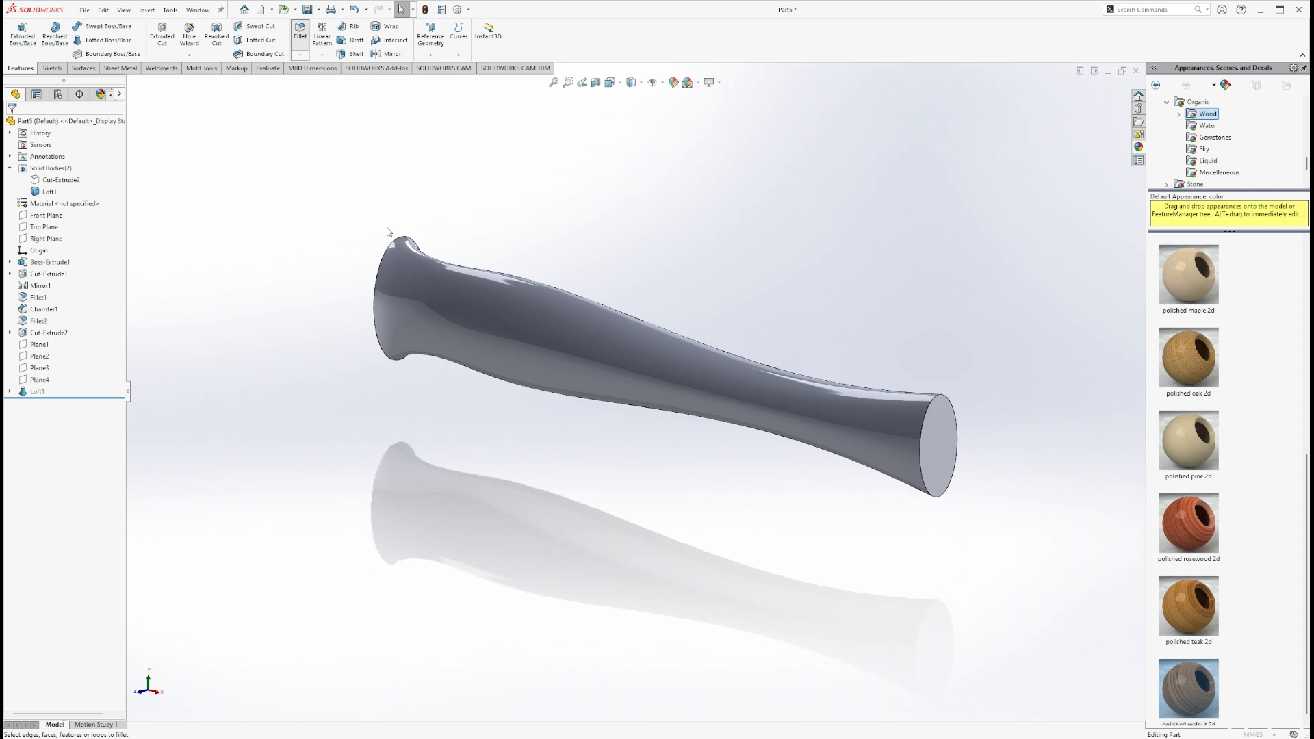
click(399, 241)
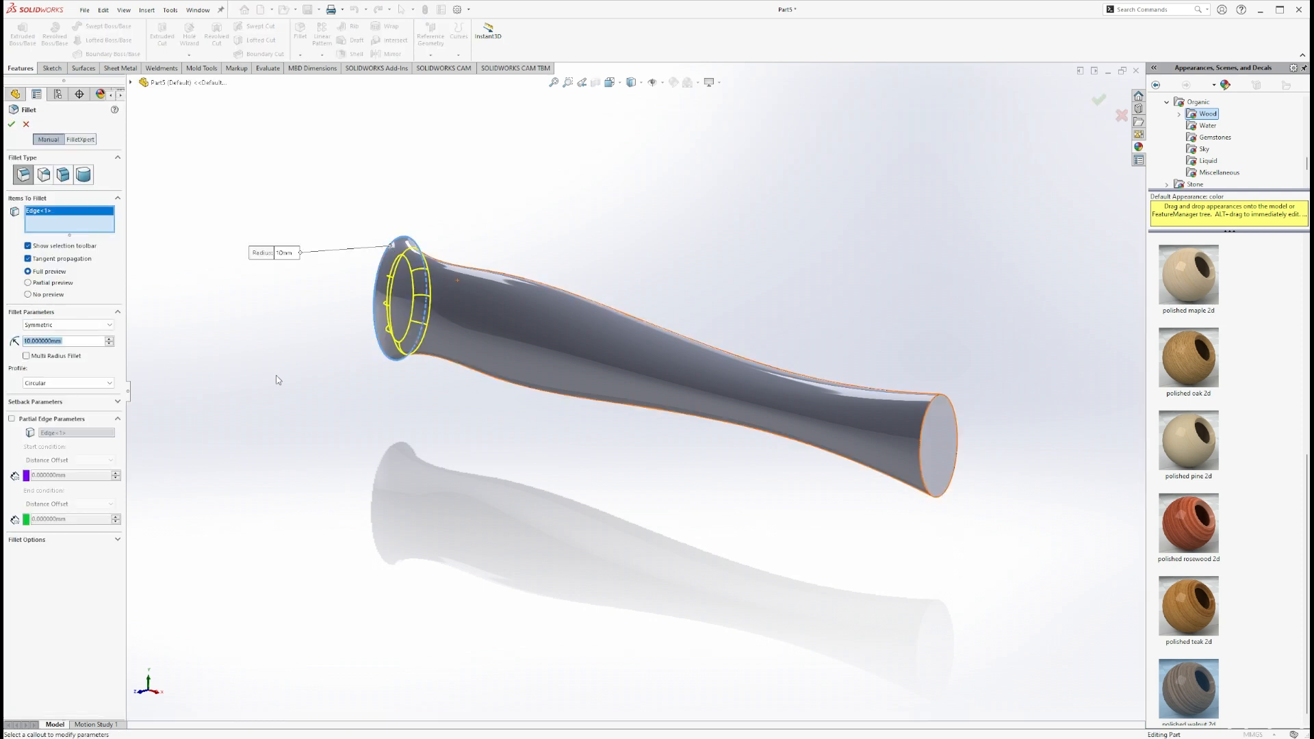
click(942, 400)
middle_drag(748, 470, 412, 379)
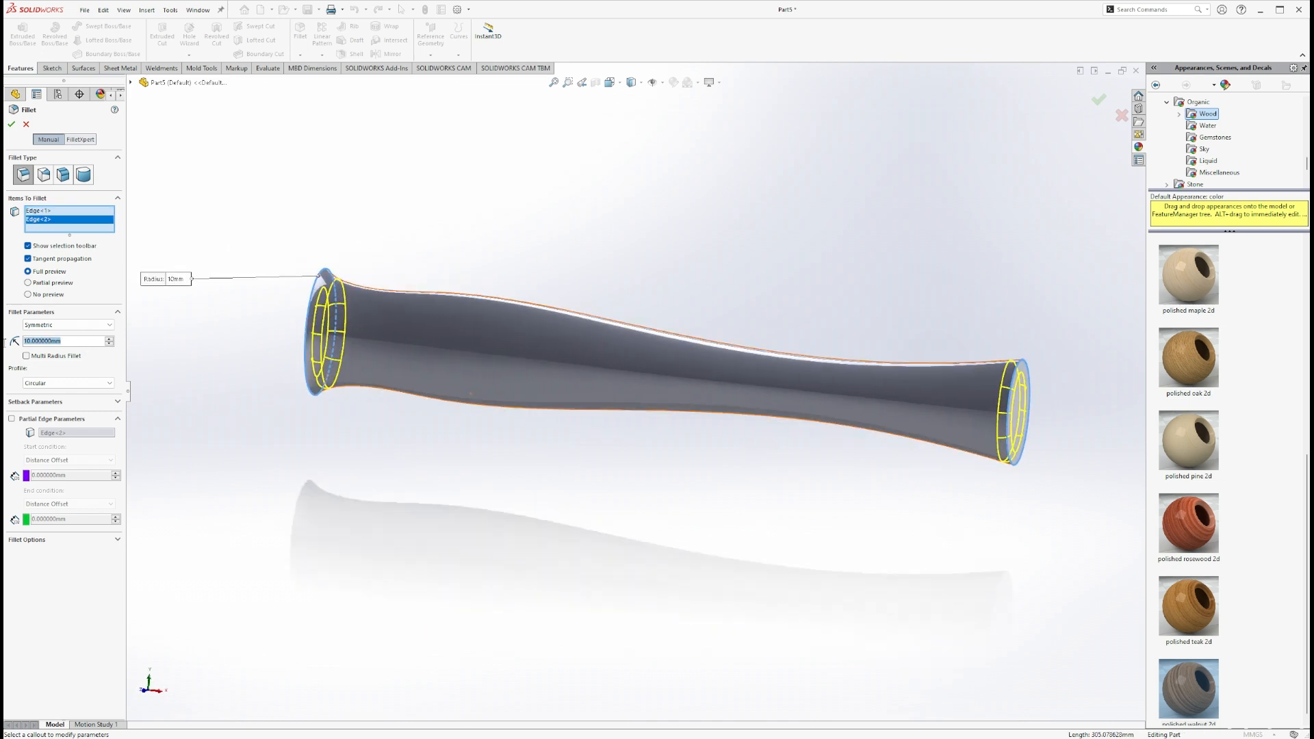
text(5)
key(Return)
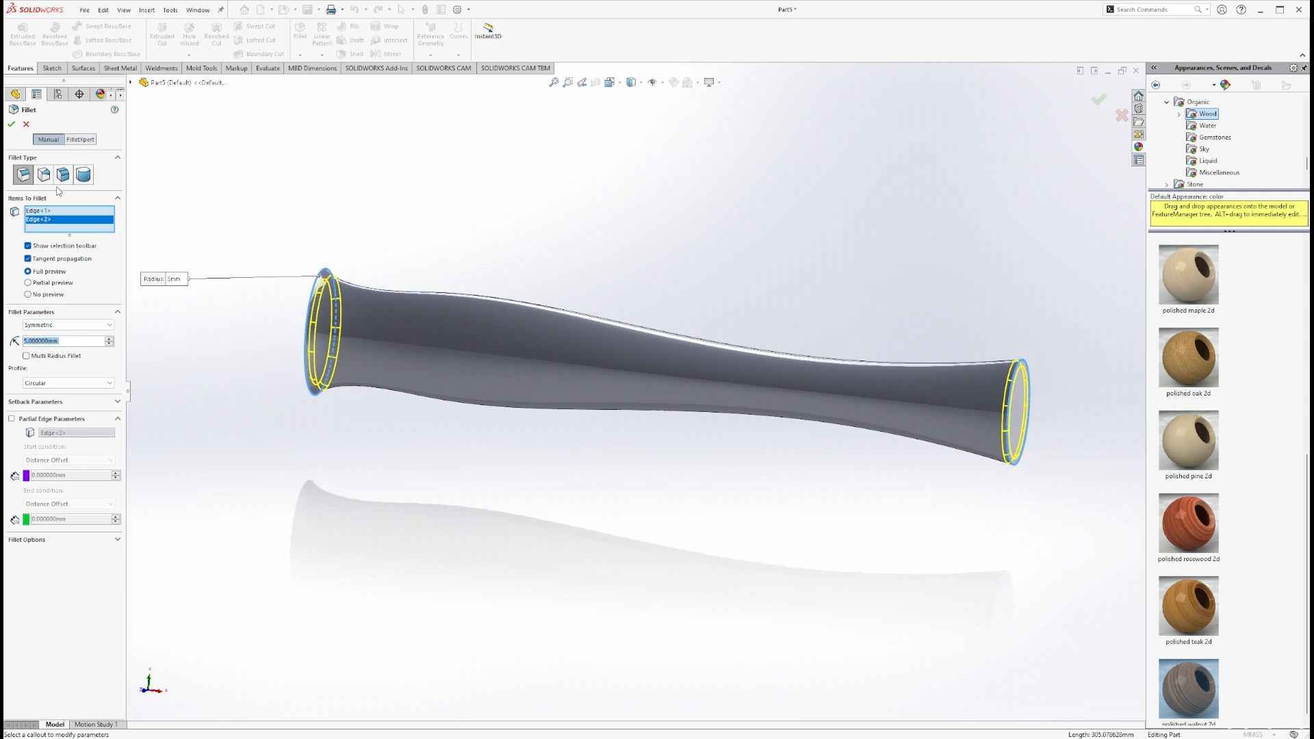
click(11, 125)
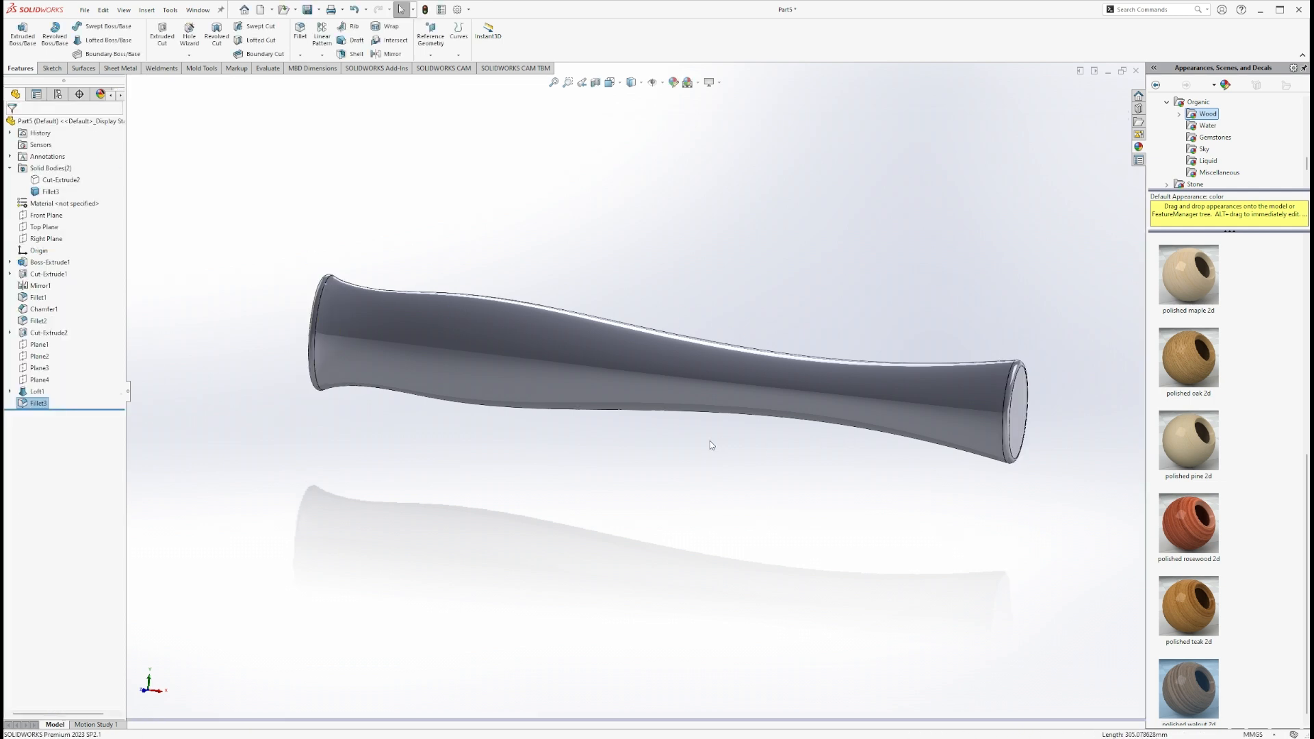
Show the hidden hammer head solid body again alongside the handle
middle_drag(715, 430, 716, 496)
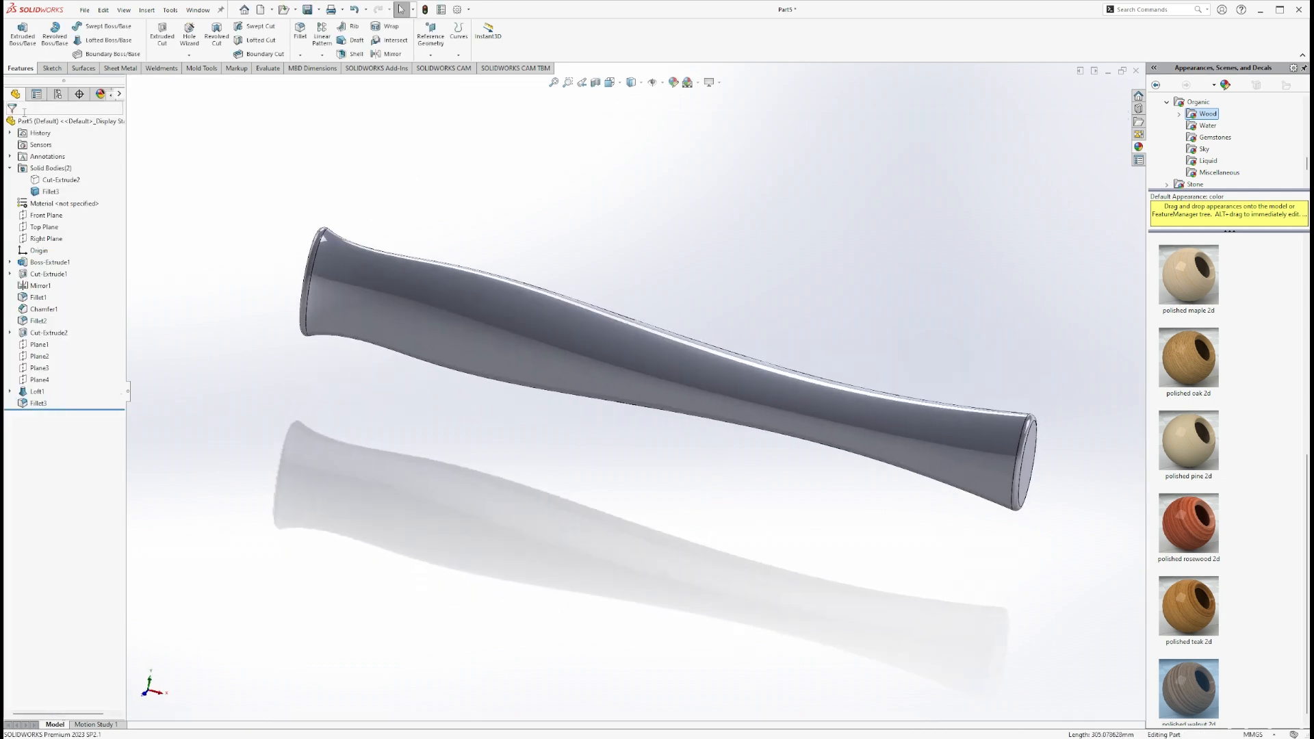
click(61, 180)
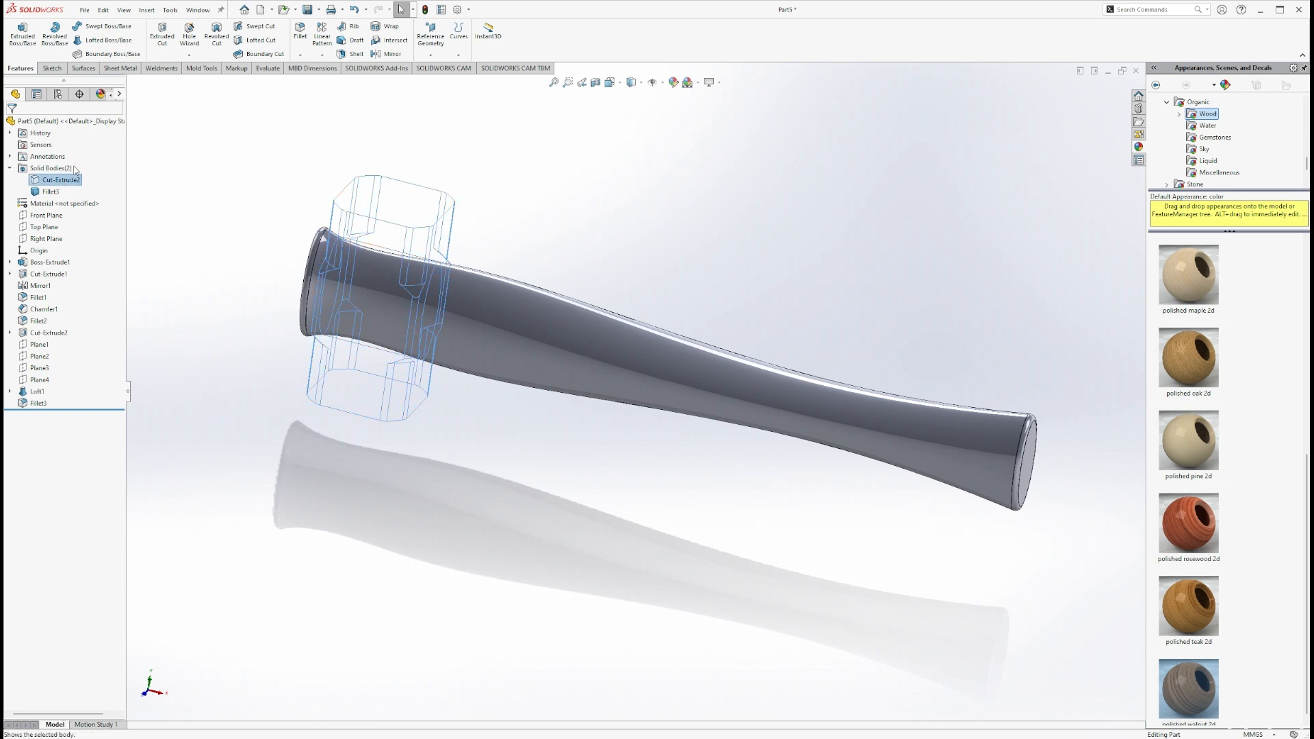
click(639, 231)
scroll(629, 253, up, 3)
mouse_move(477, 415)
middle_down()
mouse_move(450, 386)
mouse_move(474, 418)
middle_up()
scroll(504, 318, down, 5)
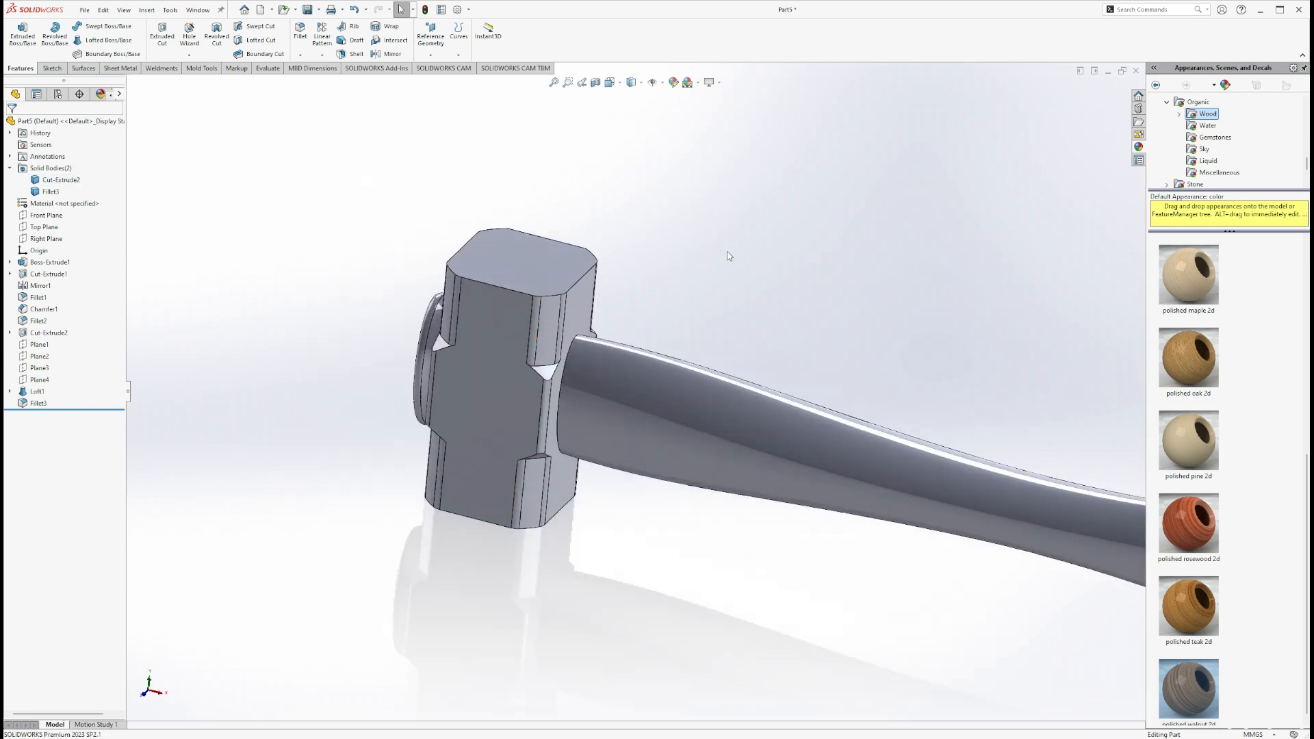
Fillet the outer edge loops of the hammer head's upper and lower striking faces with a 5 mm radius
scroll(516, 310, down, 2)
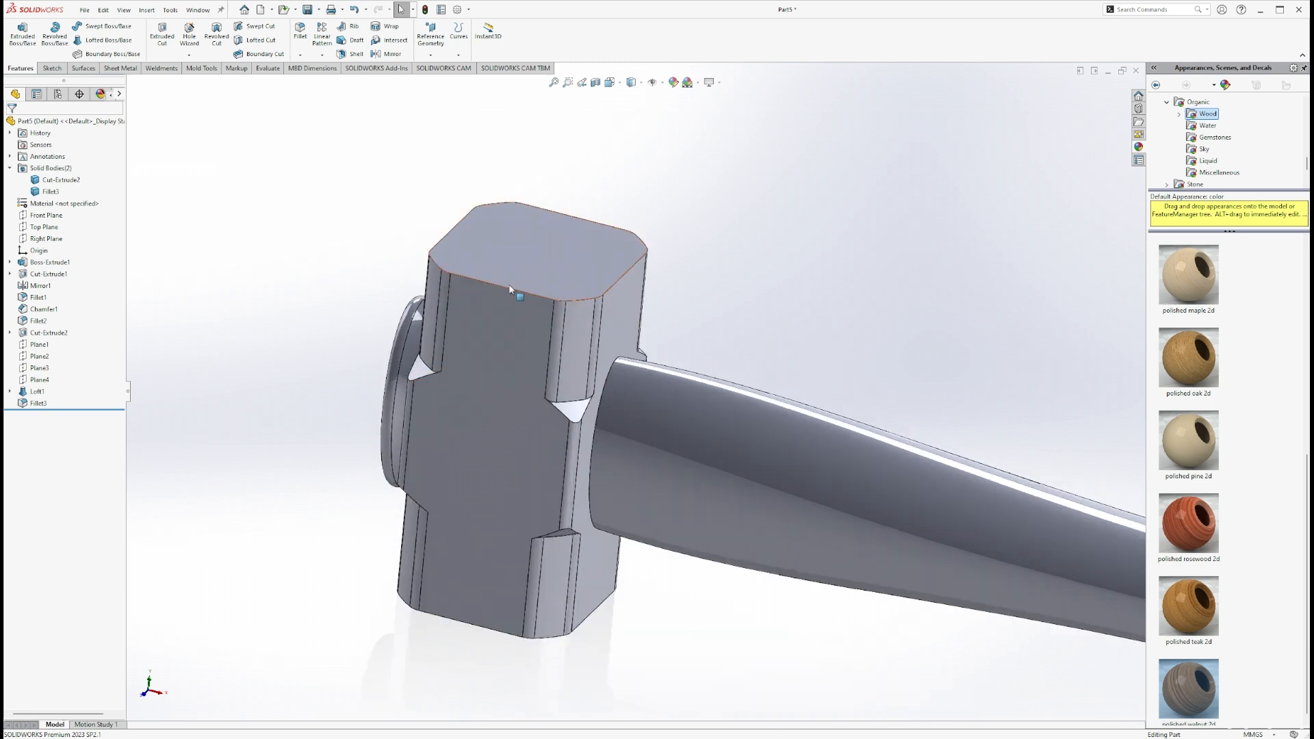
click(460, 275)
middle_drag(494, 377, 561, 506)
click(564, 576)
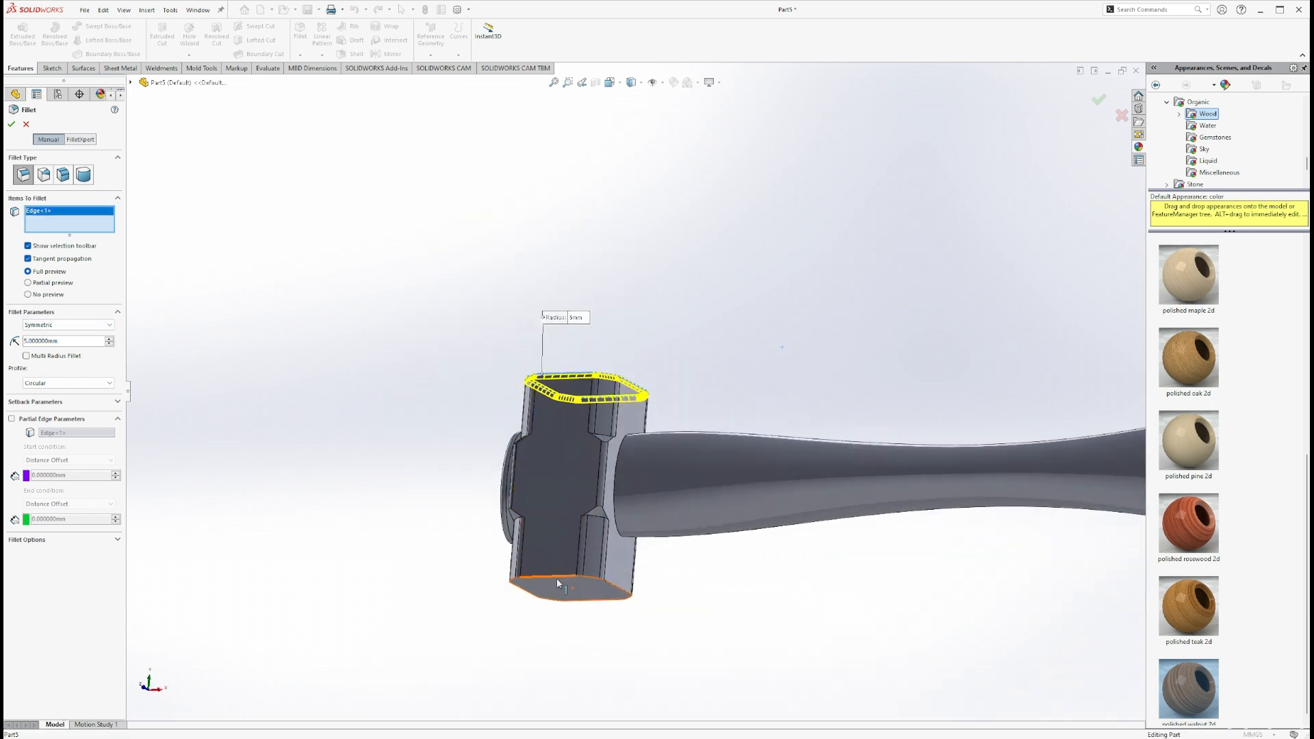
middle_drag(740, 552, 704, 657)
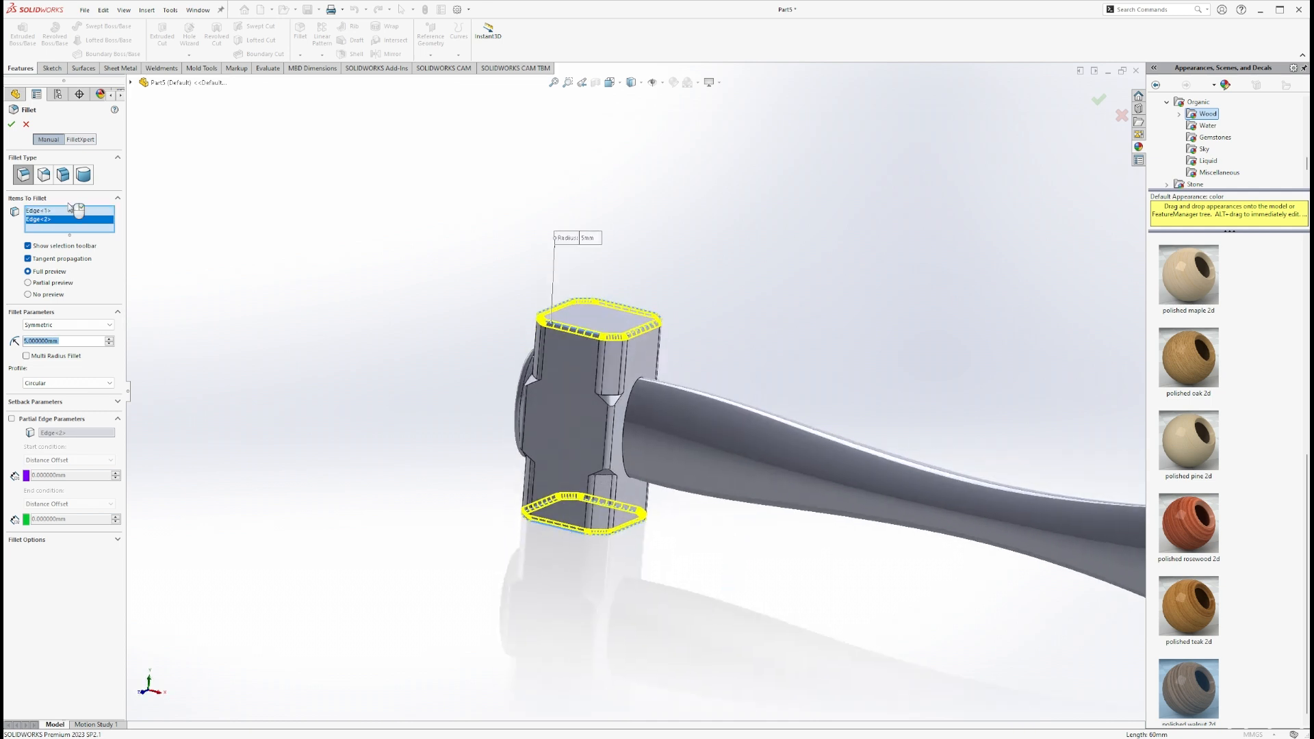
click(11, 124)
Apply the polished oak wood appearance to the whole handle body
scroll(810, 433, up, 2)
middle_drag(810, 433, 807, 453)
scroll(708, 363, down, 3)
click(1137, 299)
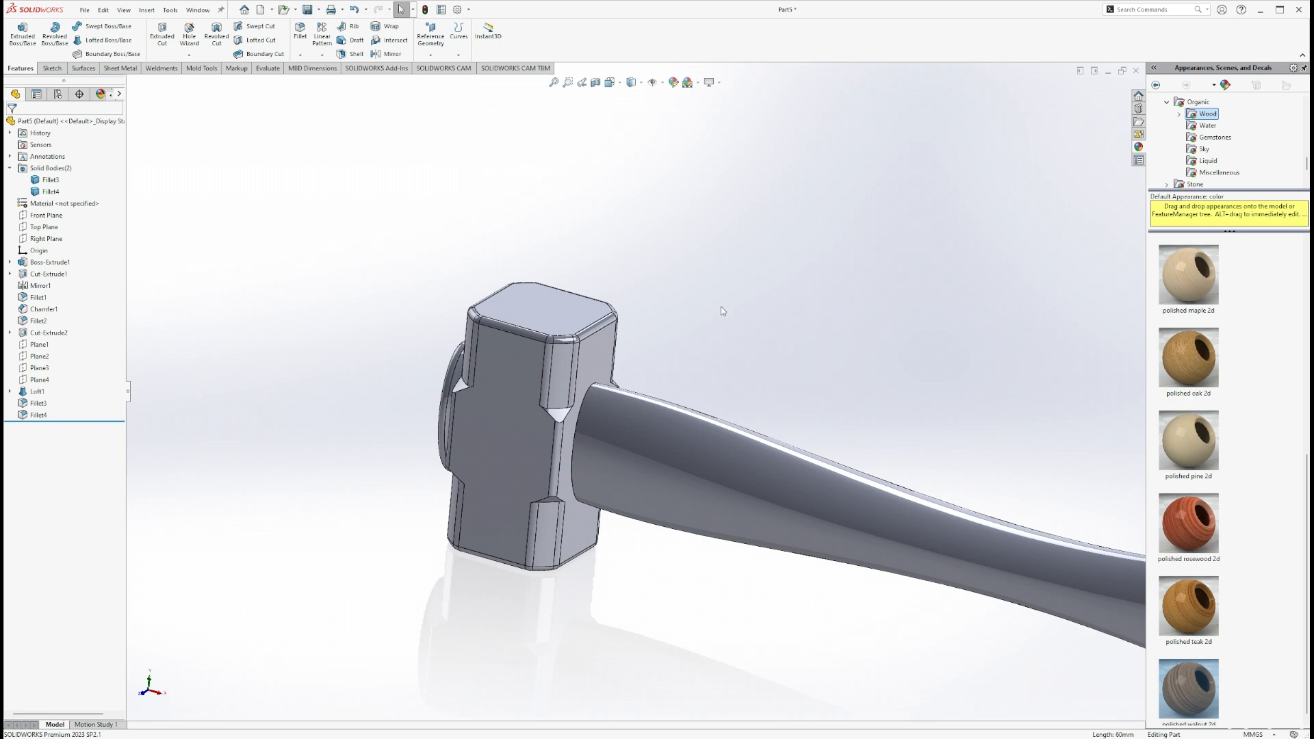
scroll(794, 411, up, 3)
drag(1202, 343, 1103, 379)
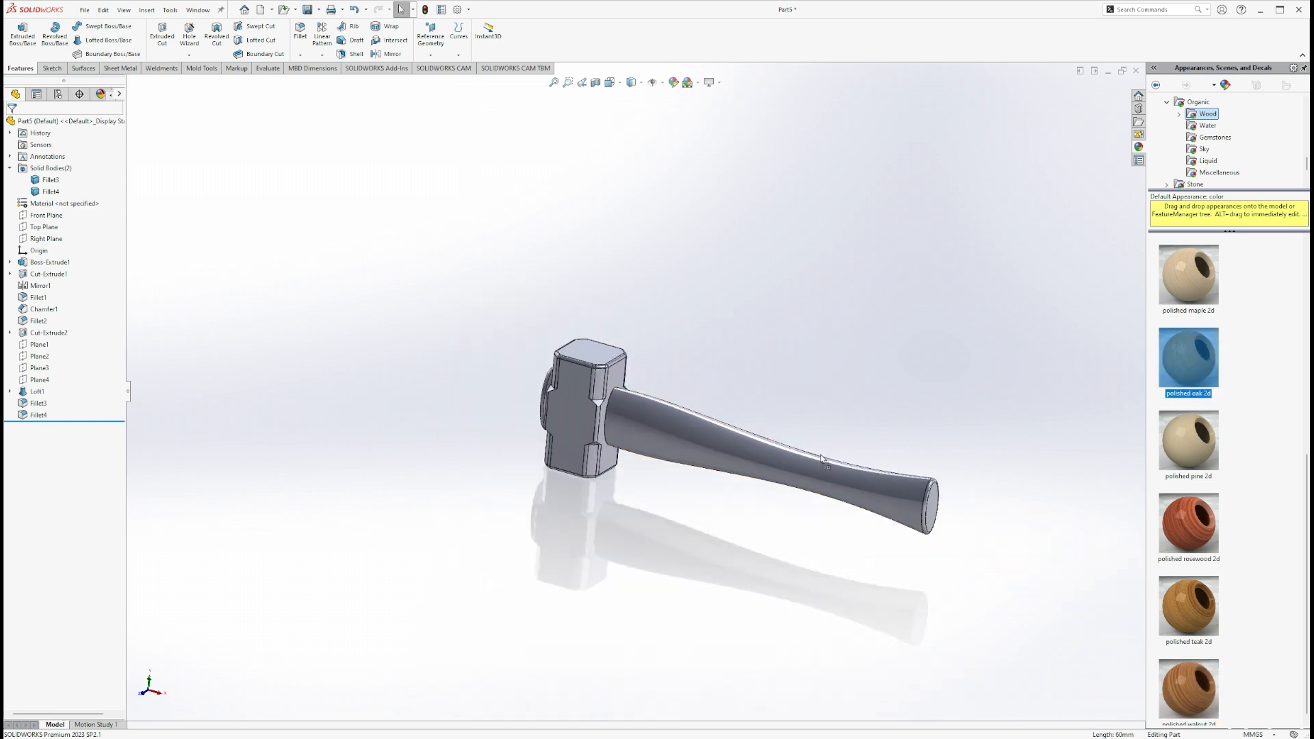
drag(822, 458, 824, 471)
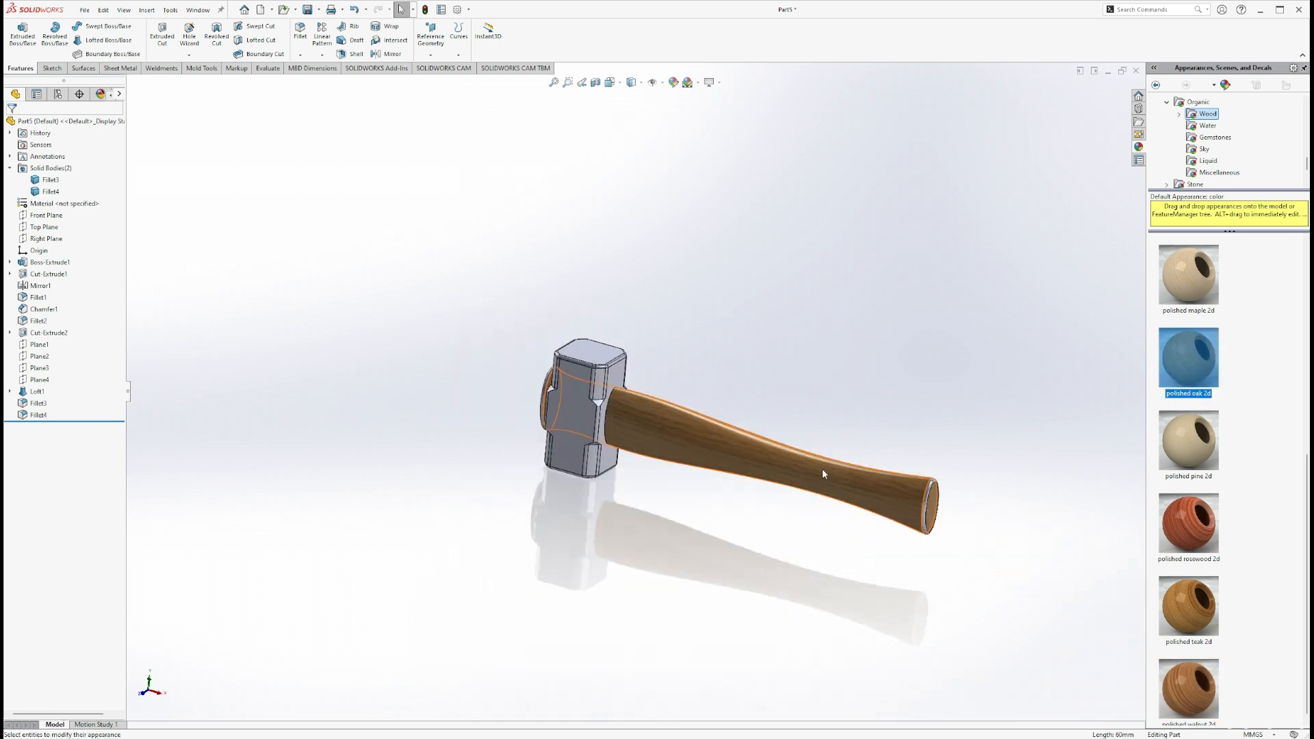
scroll(668, 389, down, 3)
scroll(668, 389, up, 2)
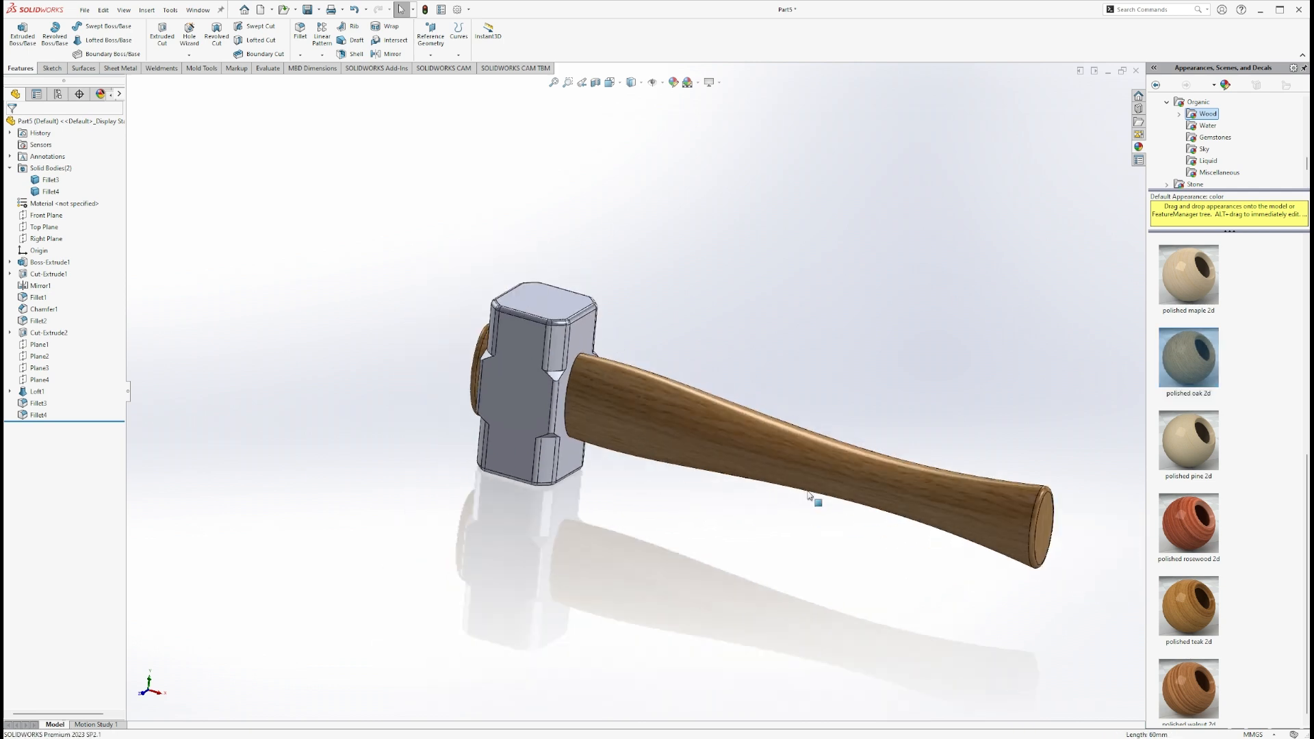
Browse the metal appearances and apply brushed steel from the Steel category to the hammer head
scroll(813, 498, down, 2)
scroll(860, 462, up, 1)
scroll(1204, 145, up, 4)
scroll(1205, 145, up, 5)
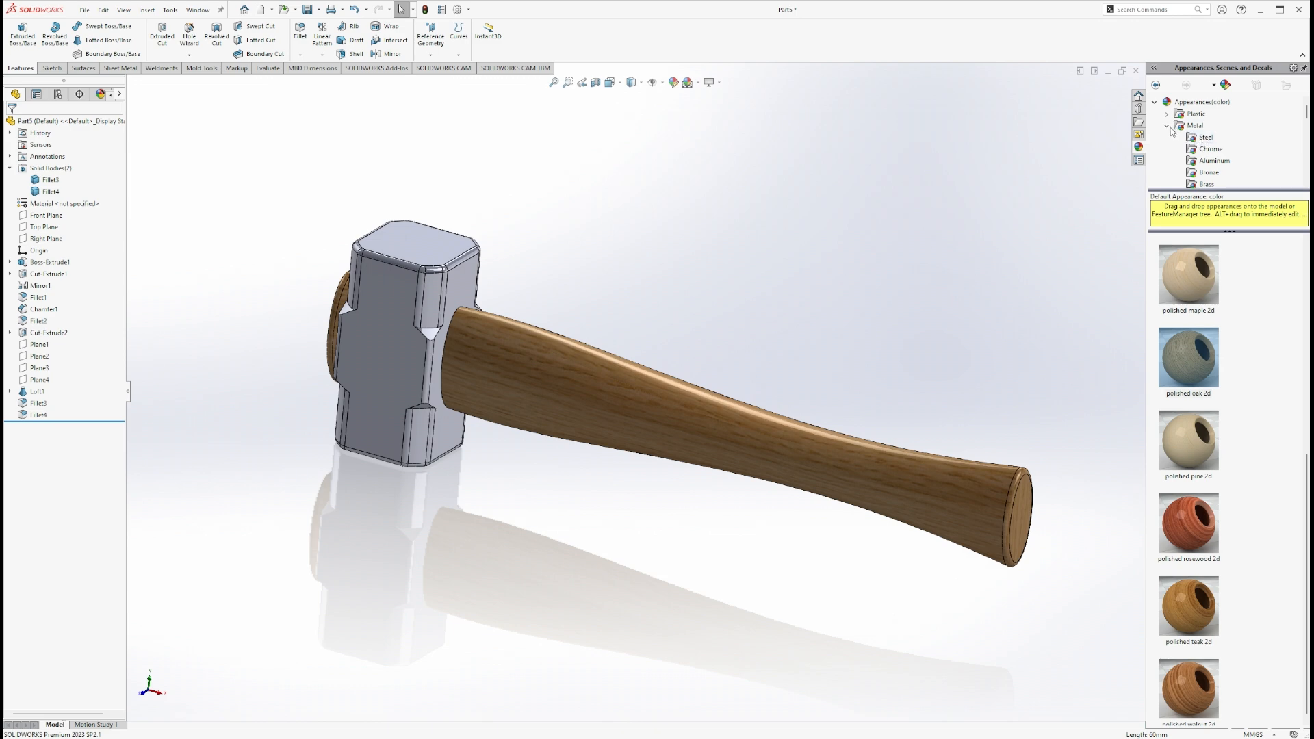
click(1167, 126)
click(1189, 127)
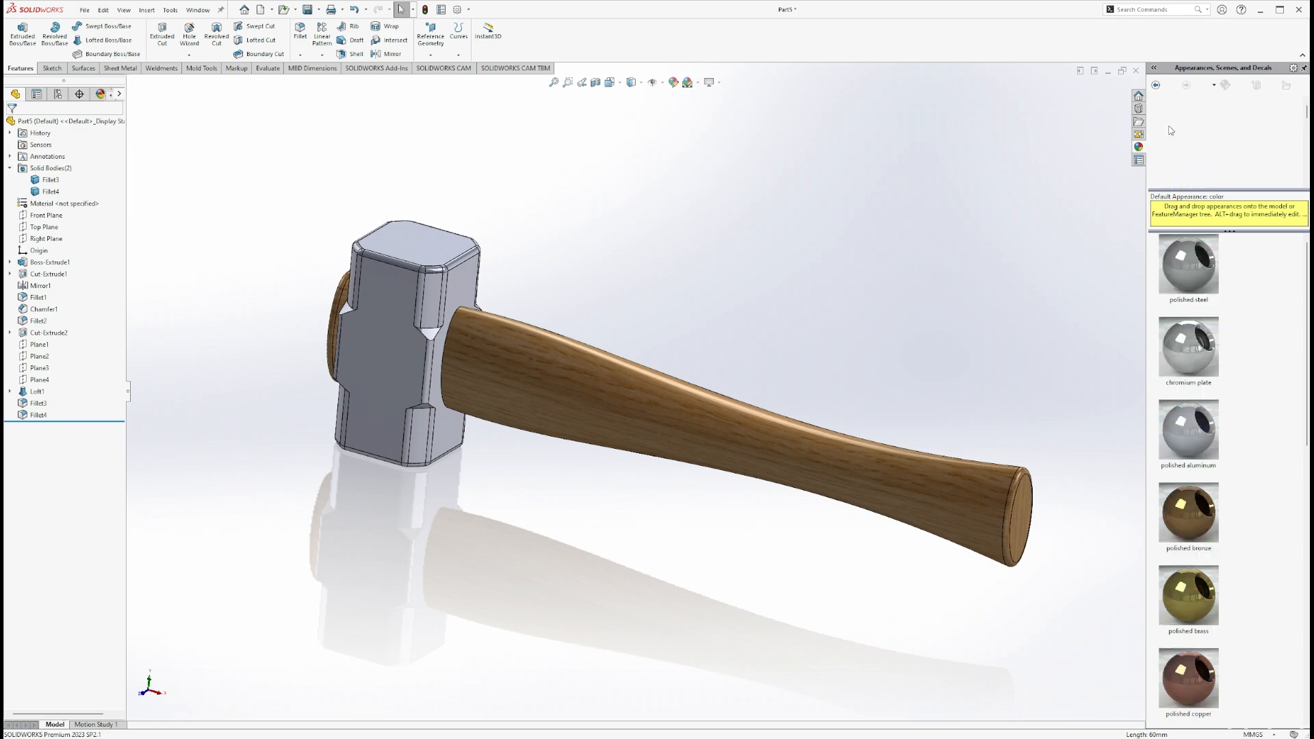
scroll(1230, 176, down, 1)
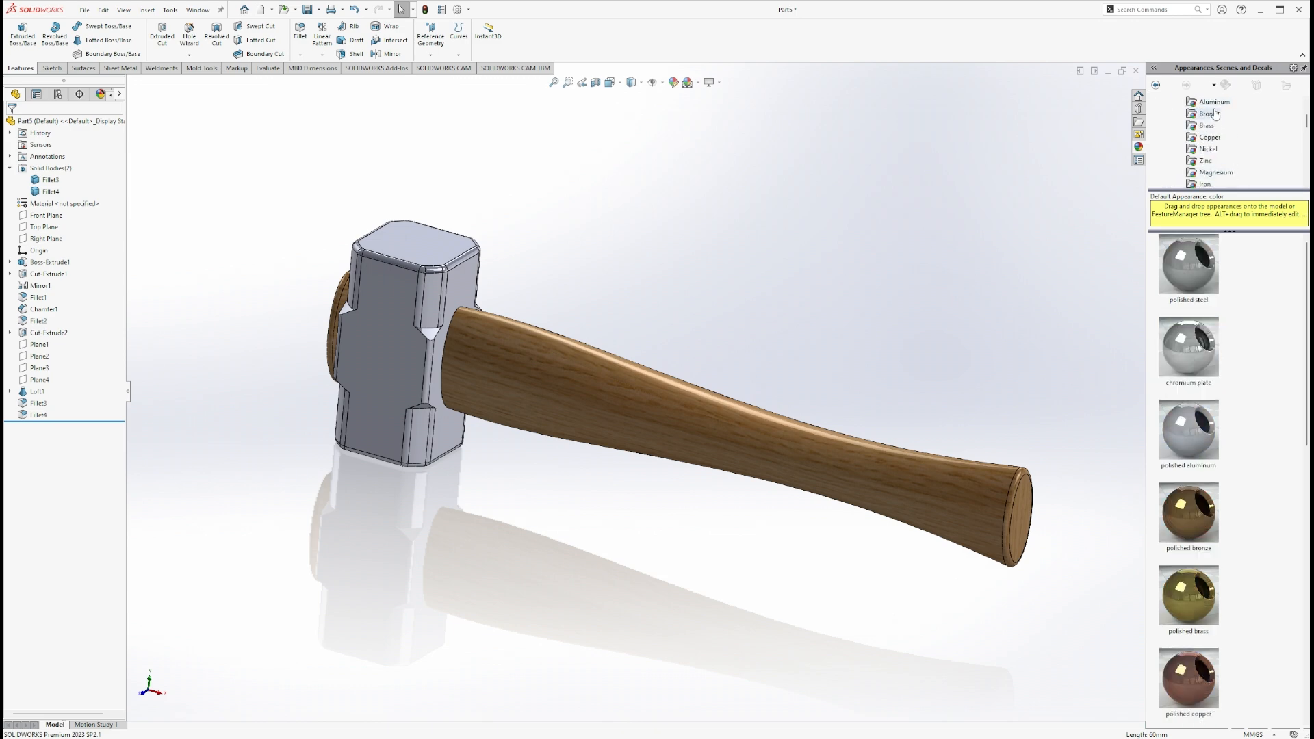
scroll(1213, 166, down, 1)
click(1205, 150)
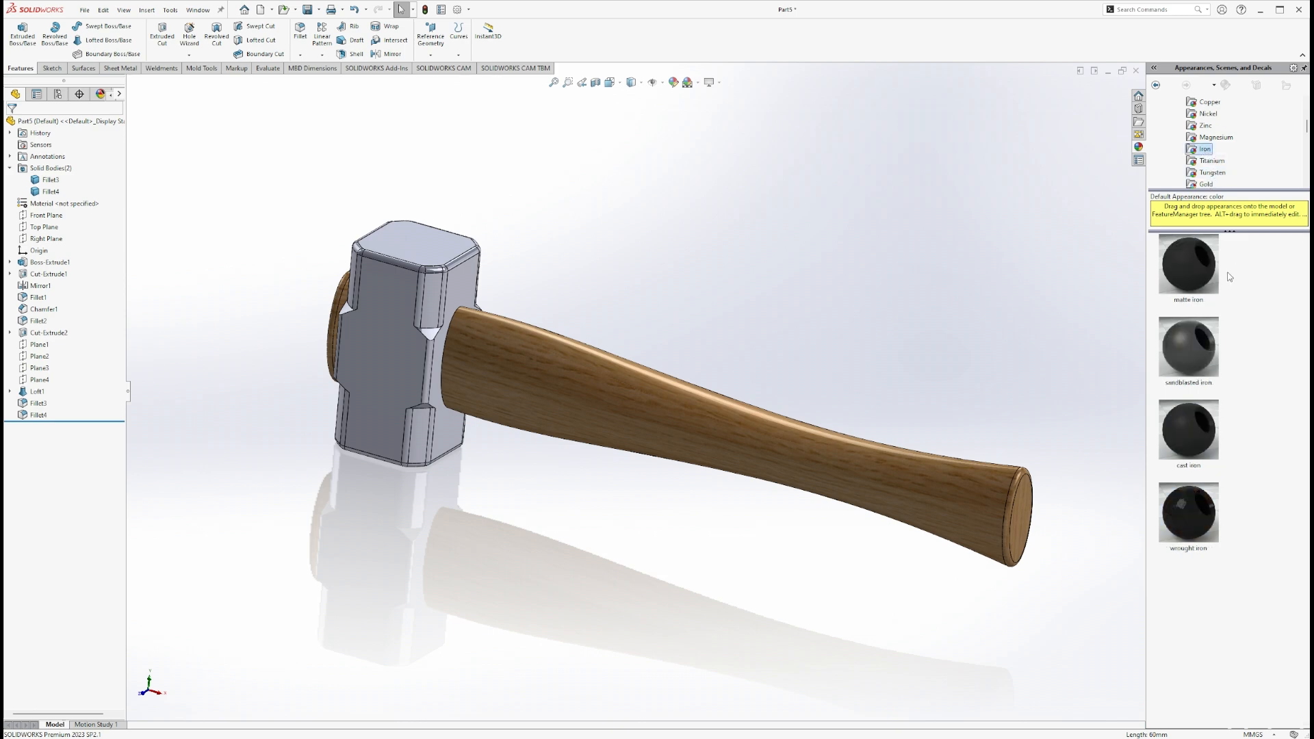
scroll(1212, 134, up, 3)
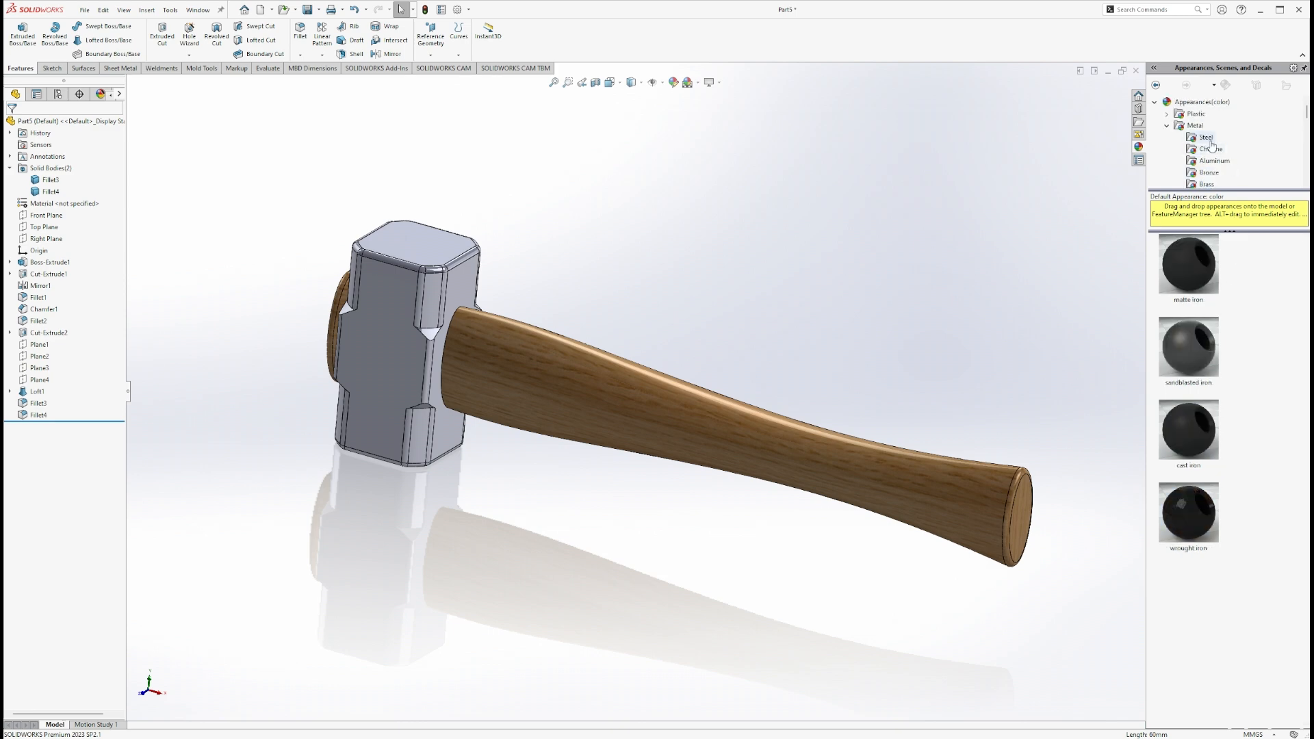
click(1208, 138)
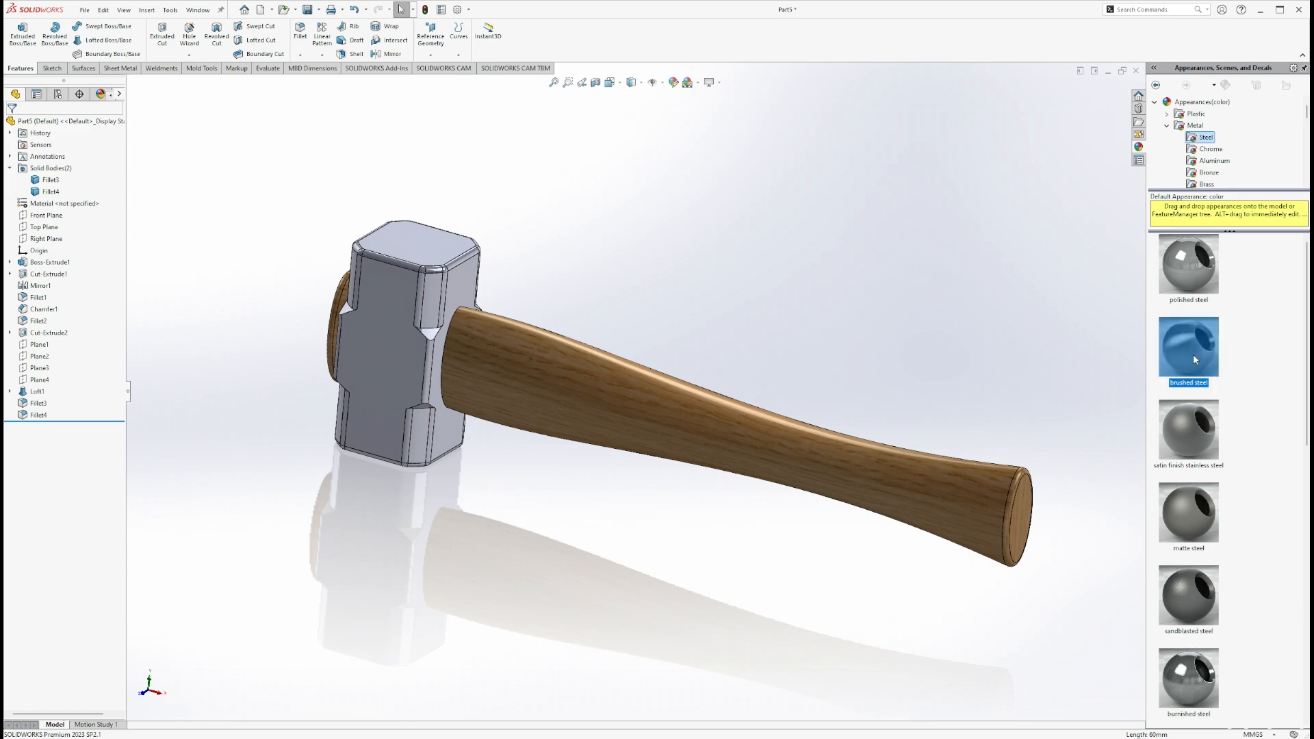
drag(1192, 356, 403, 308)
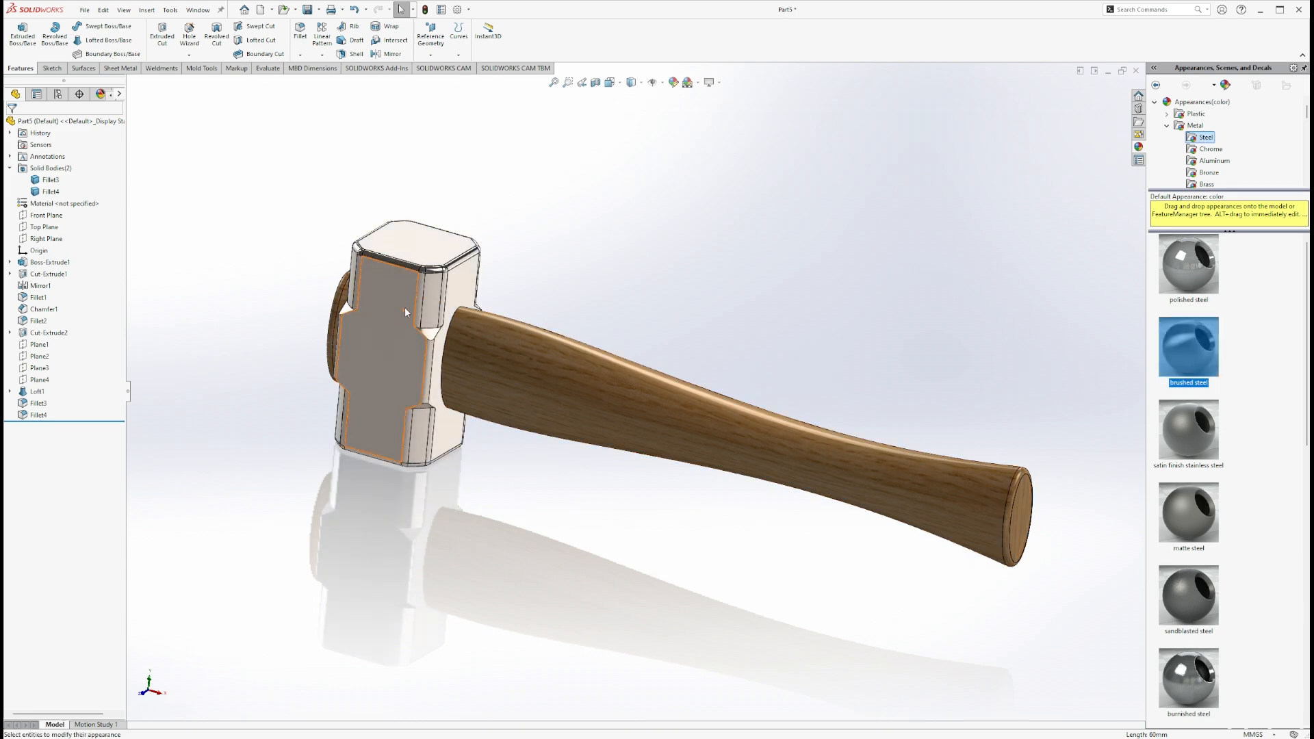
Examine the brushed steel head and oak handle from several angles and distances
scroll(483, 356, up, 2)
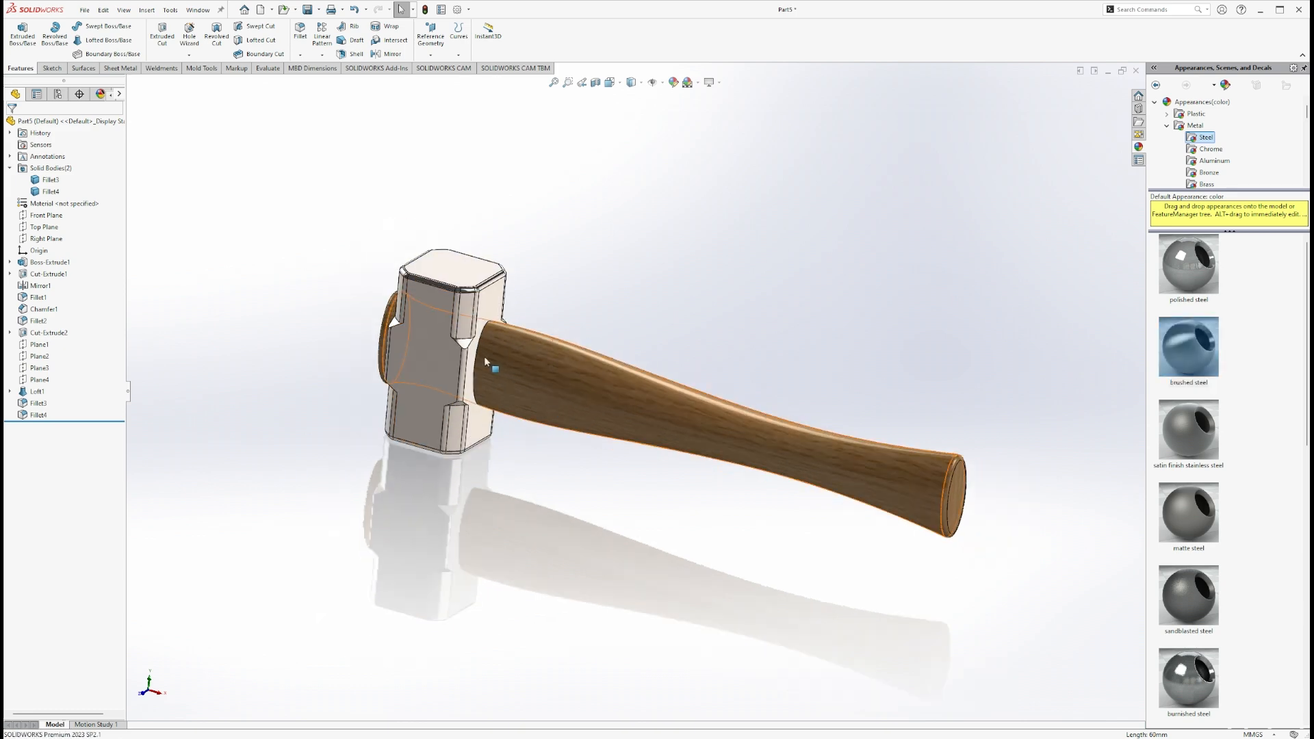
scroll(860, 445, down, 2)
scroll(1042, 498, up, 3)
scroll(870, 401, down, 2)
middle_drag(557, 479, 528, 512)
scroll(441, 352, down, 3)
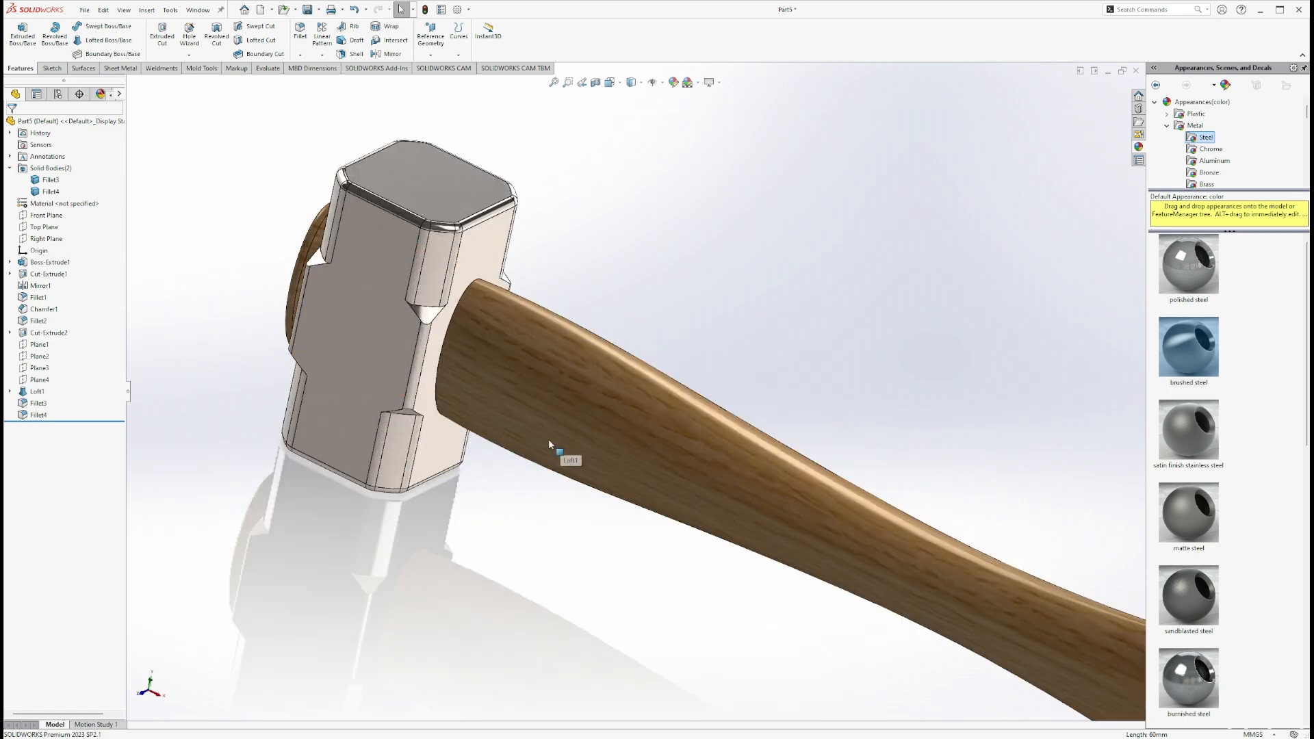
middle_drag(549, 443, 524, 376)
scroll(678, 475, up, 1)
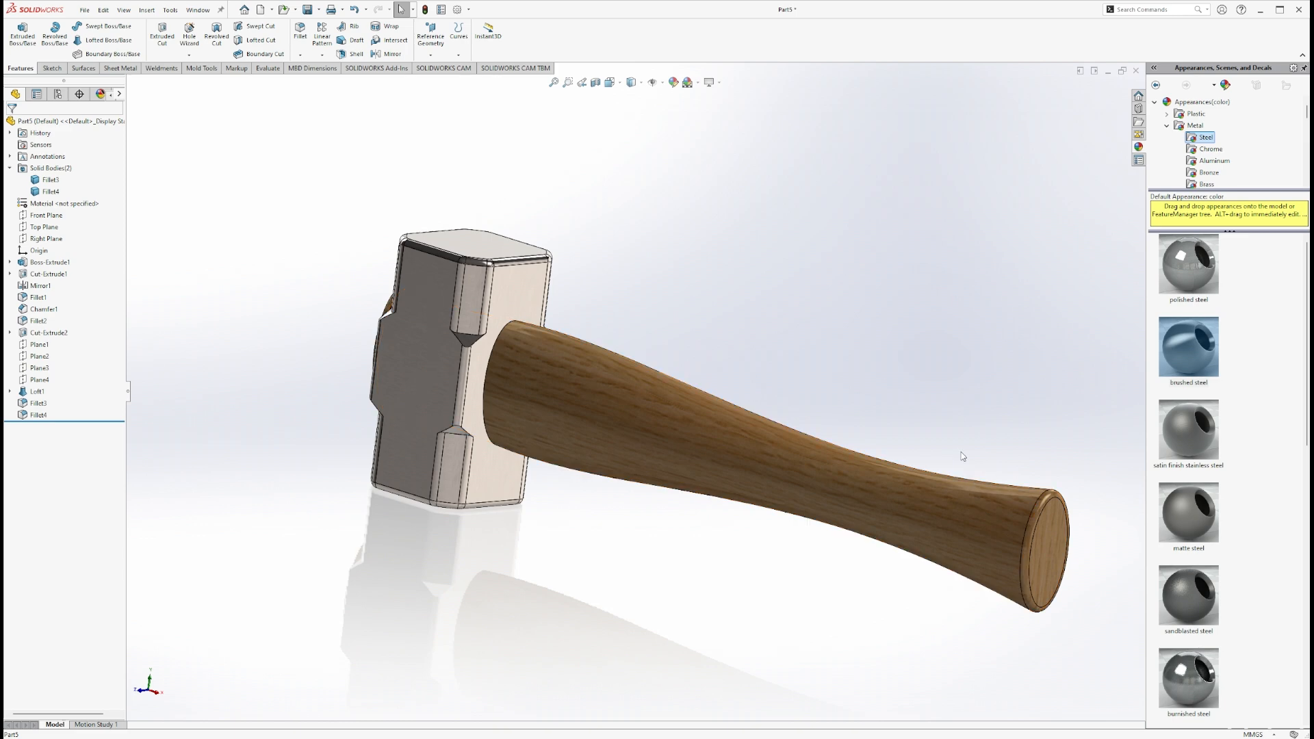